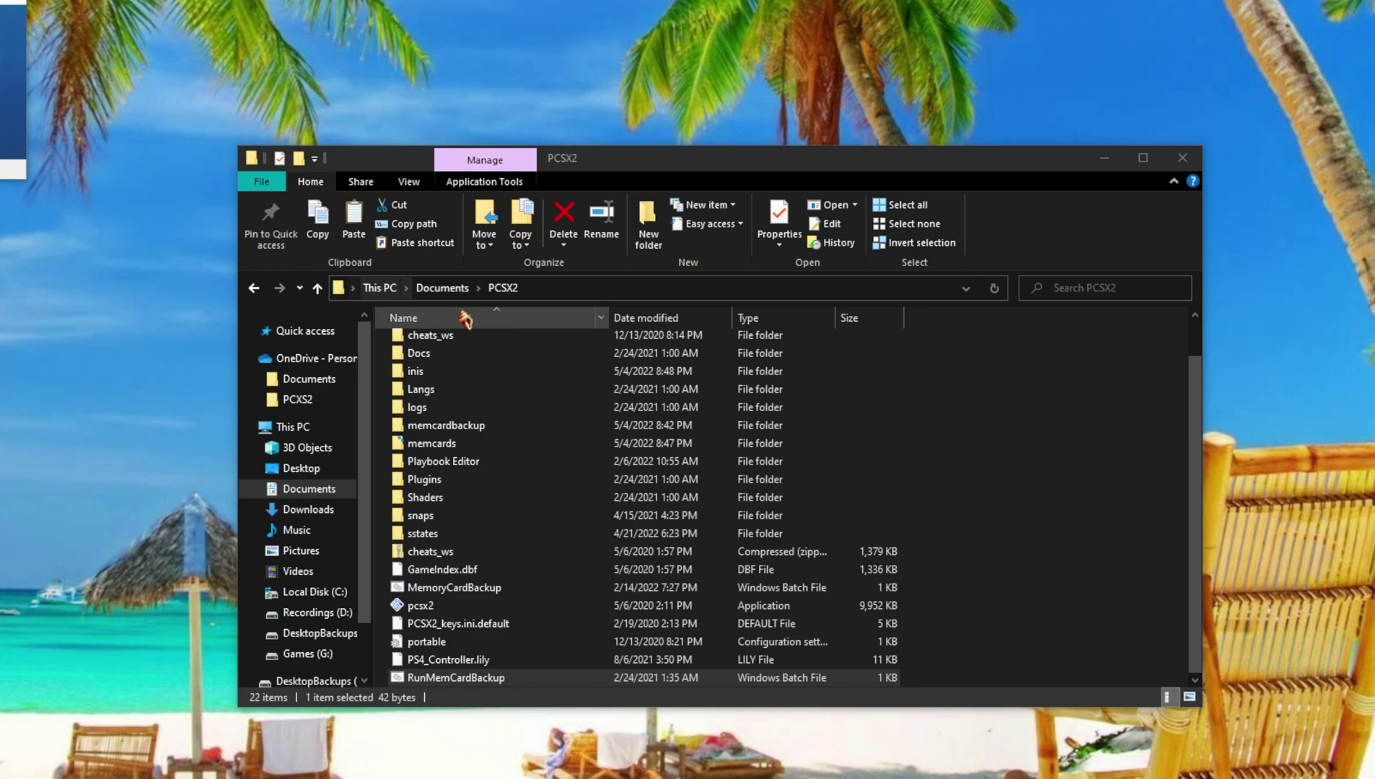
# Step: In File Explorer, show the PCSX2 folder path, open memcards, and return to PCSX2
pyautogui.moveTo(605, 164); pyautogui.dragTo(518, 85)
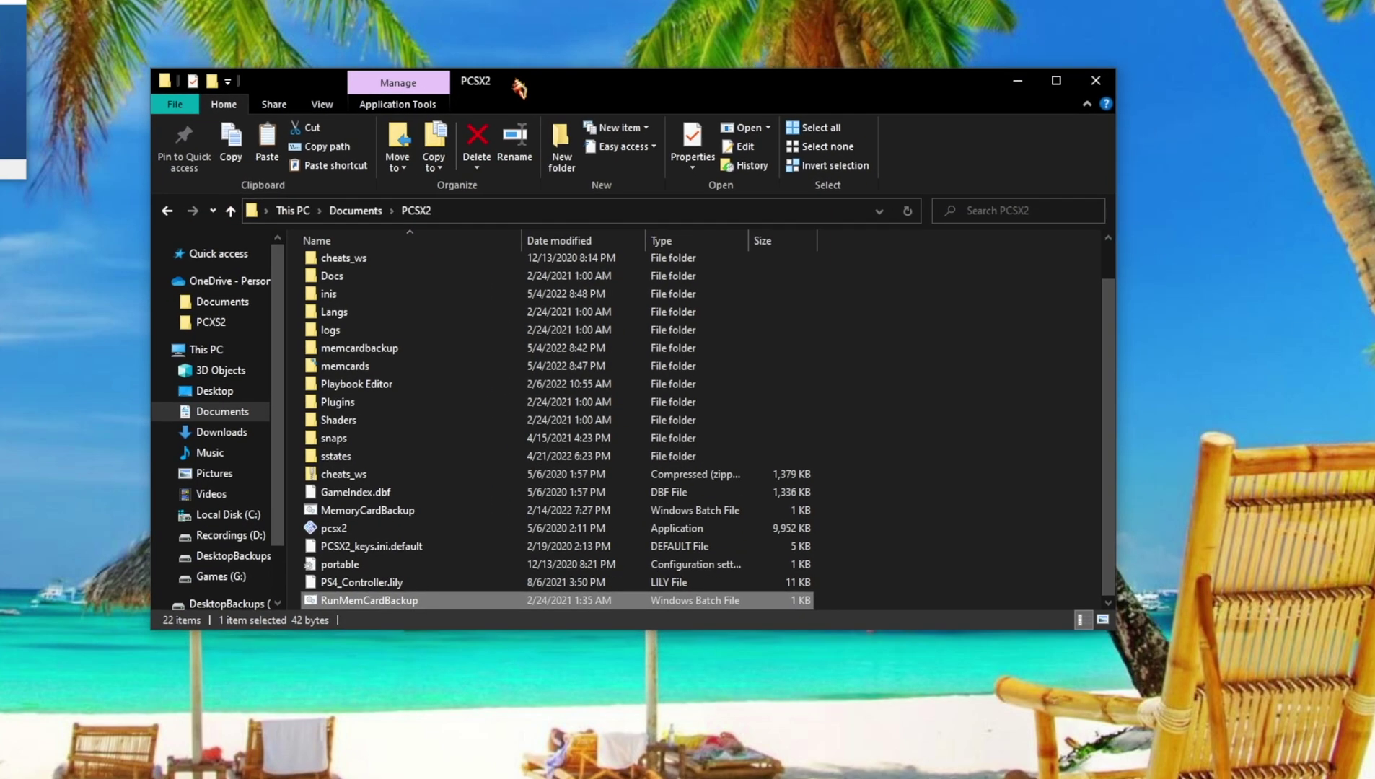
pyautogui.click(469, 211)
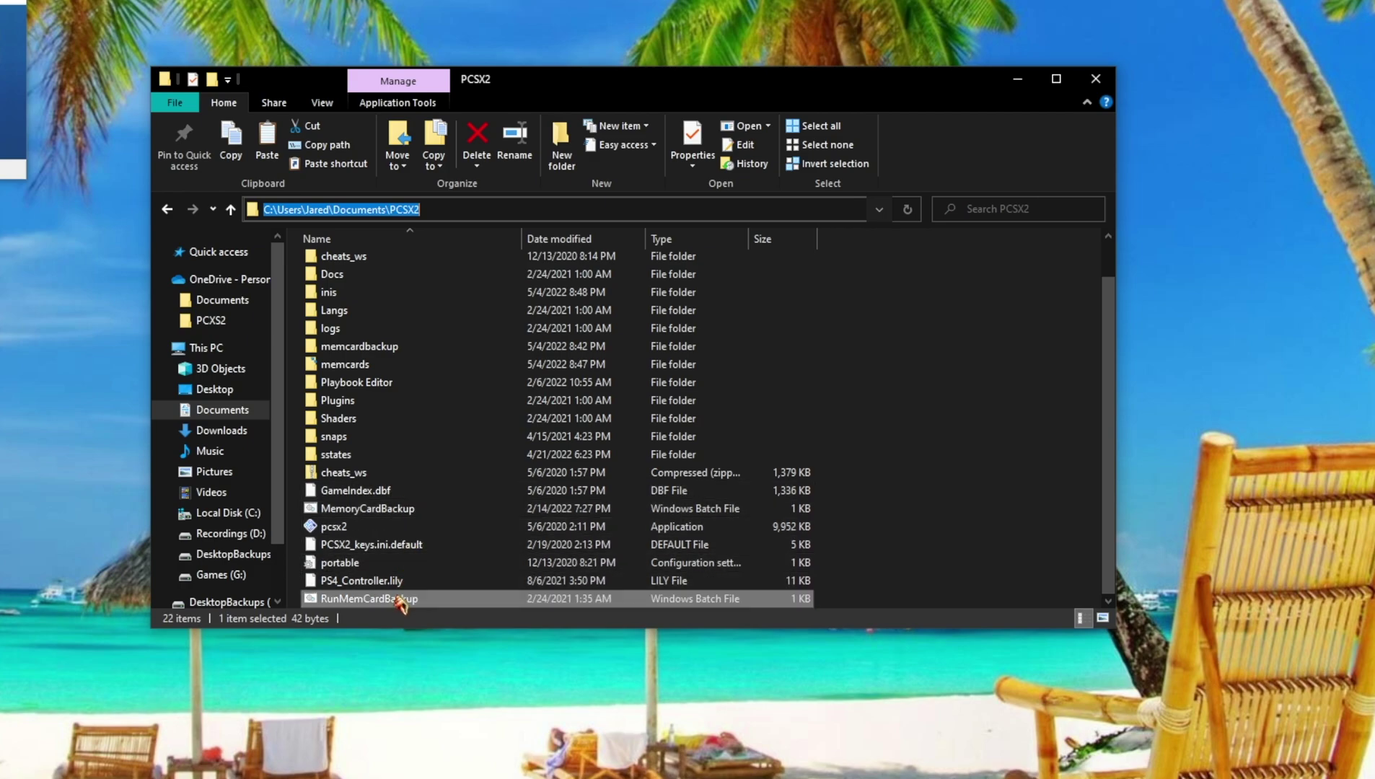
pyautogui.doubleClick(362, 364)
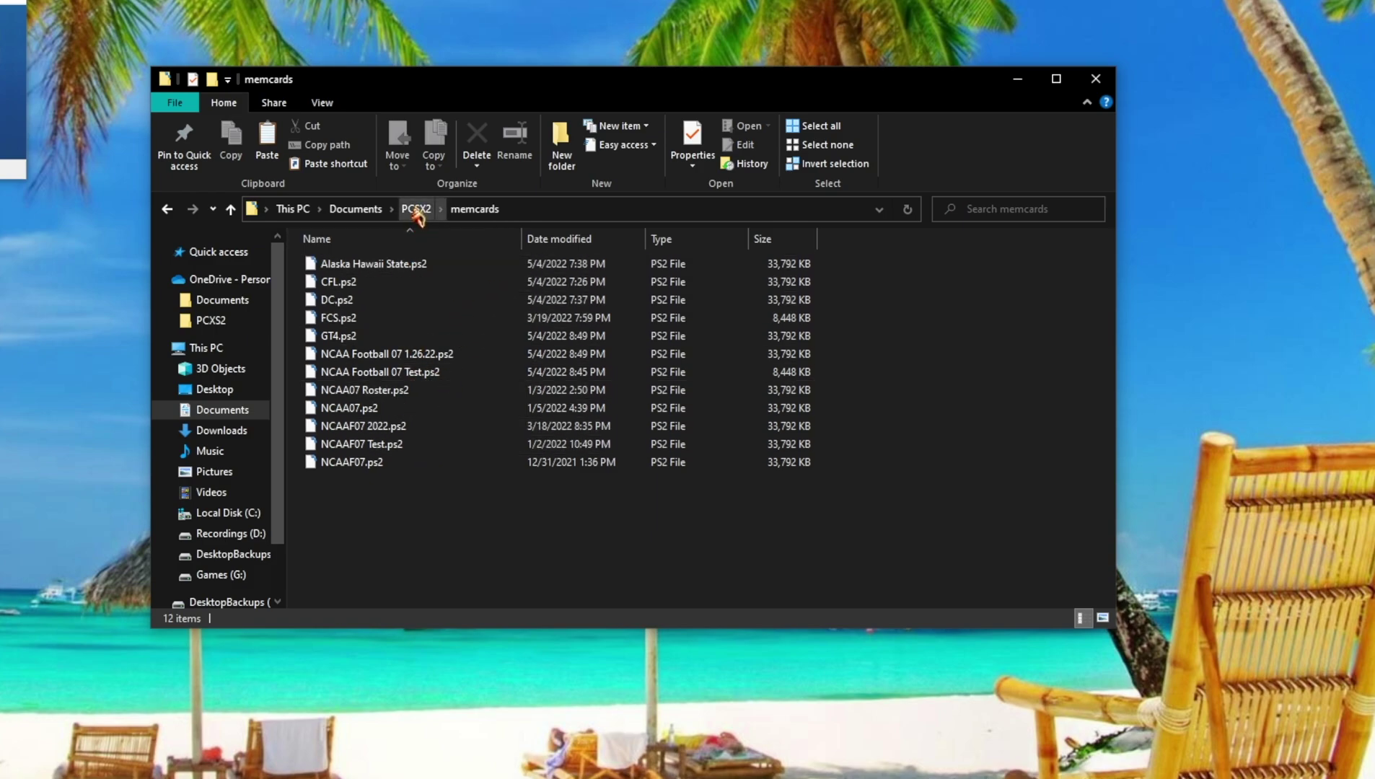
pyautogui.click(417, 208)
pyautogui.scroll(-1, 382, 397)
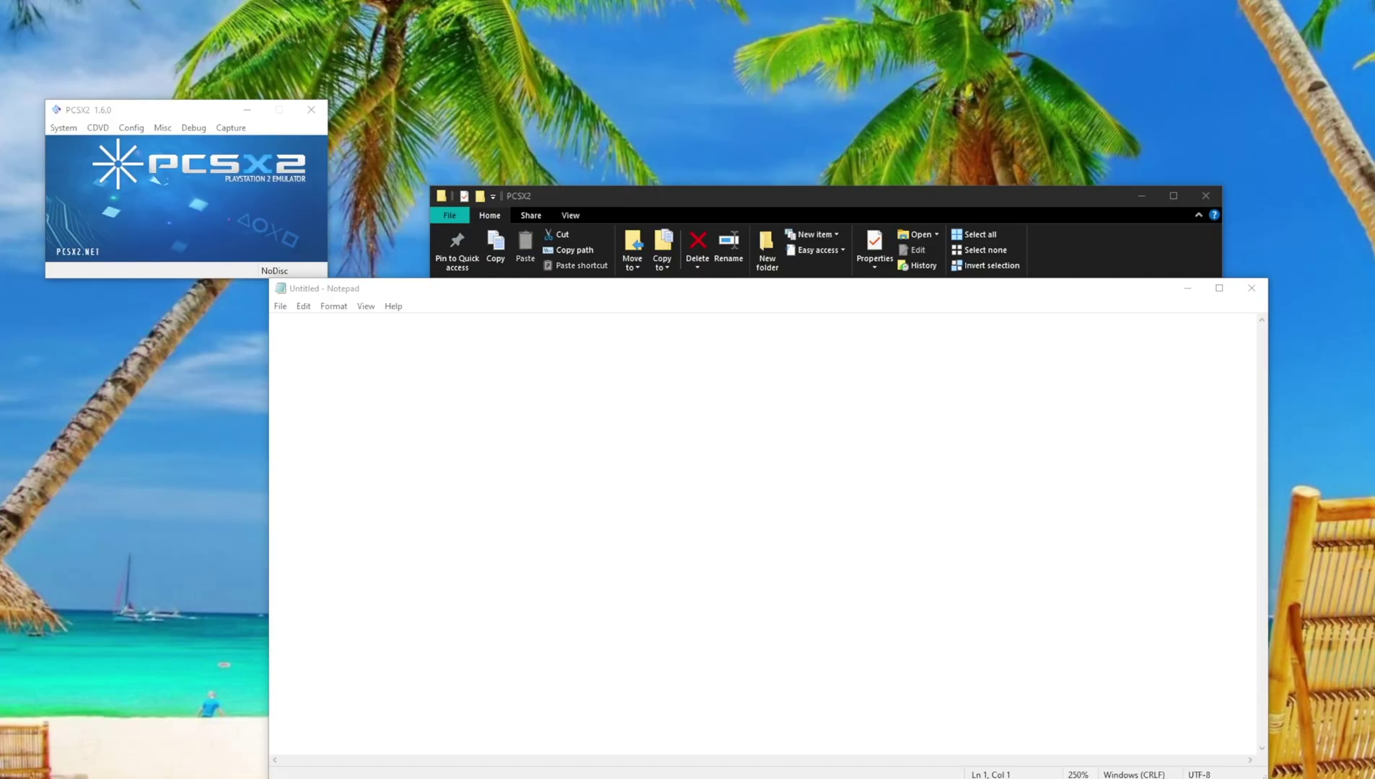
# Step: Paste the backup batch script into Notepad and highlight its Source_Folder and Dest_Folder lines
pyautogui.write('@ECHO OFF REM change console screen COLOR F0 REM source folder location set Source_Folder=C:\\Users\\Jared\\Documents\\PCSX2\\memcards REM destination folder location set Dest_Folder=E:\\PCXS2MemCards\\AutoBackup REM copy the files copy %Source_Folder%\\*%FileName%* %Dest_Folder%\\.')
pyautogui.moveTo(474, 299); pyautogui.dragTo(421, 238)
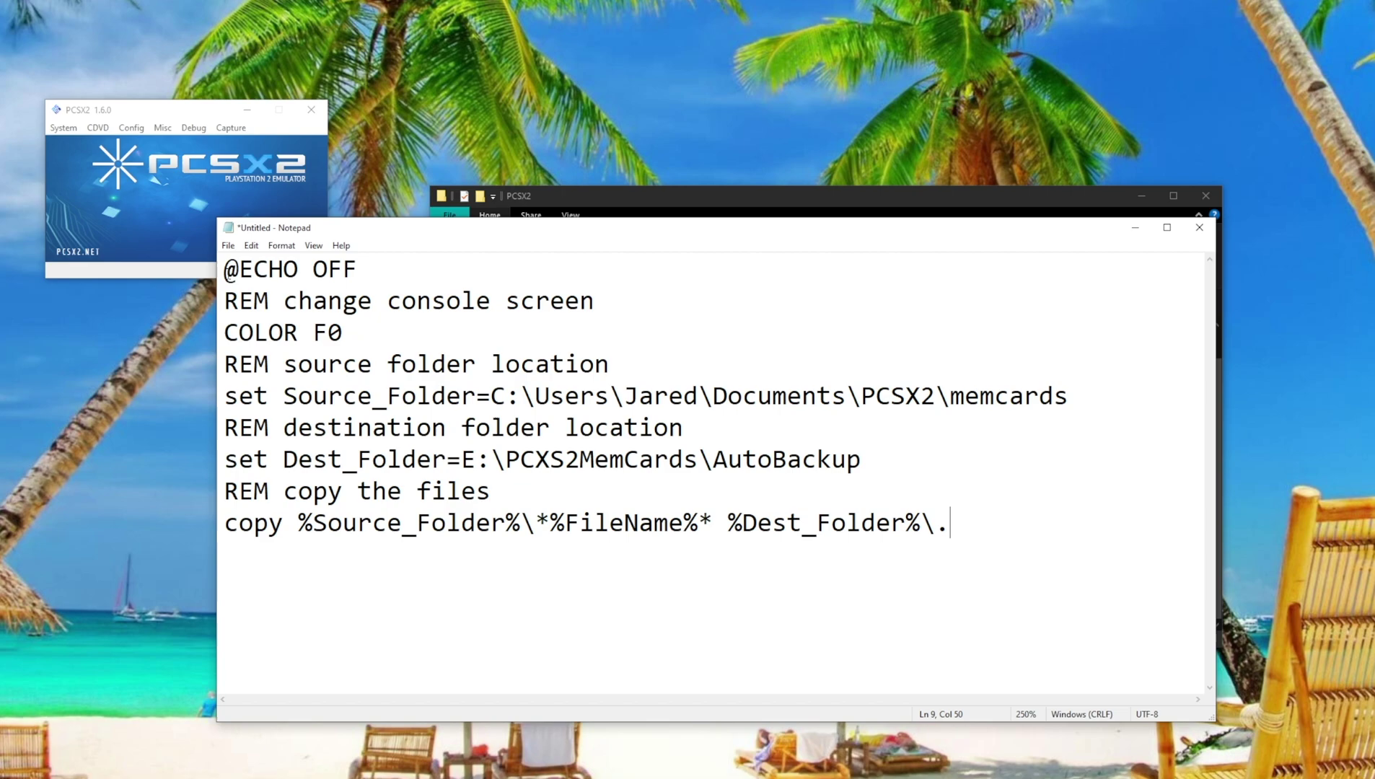
pyautogui.moveTo(226, 274); pyautogui.dragTo(622, 364)
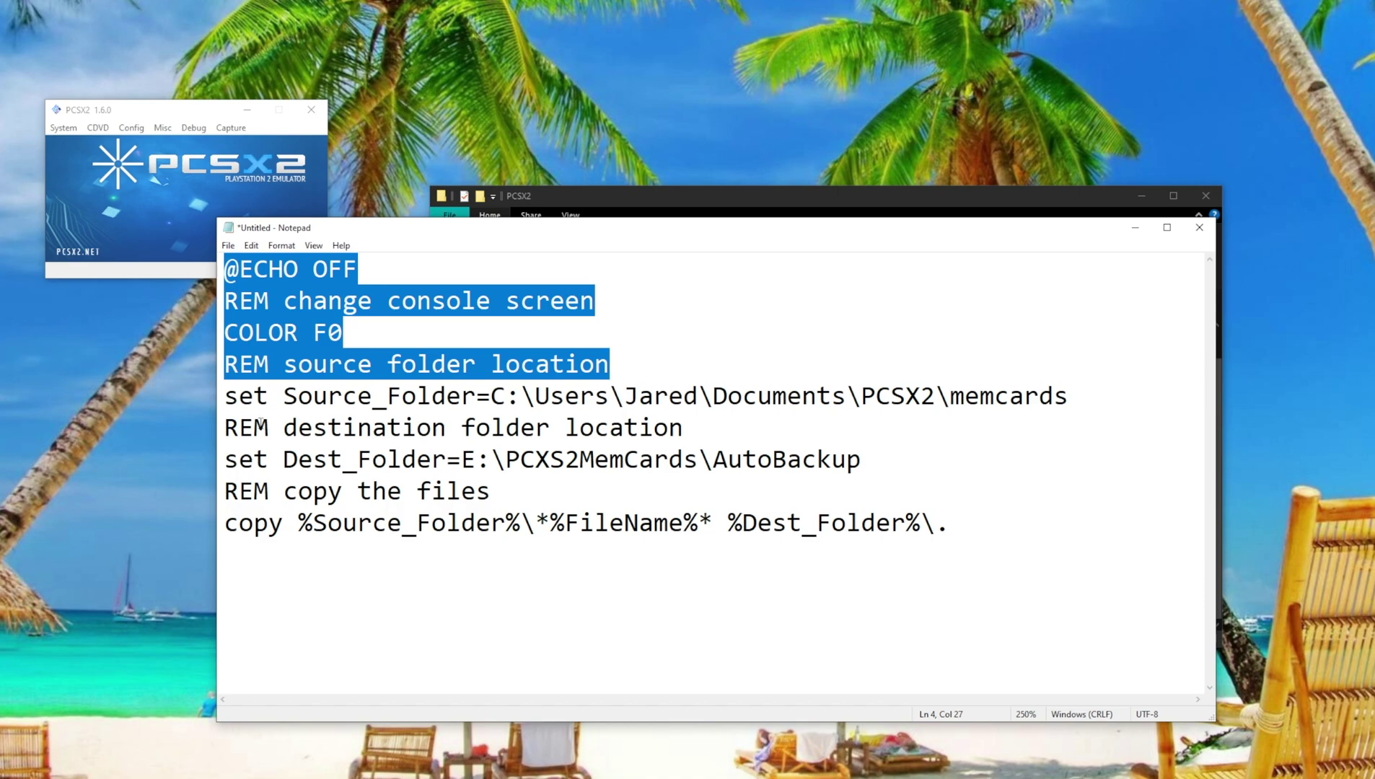
pyautogui.moveTo(226, 396); pyautogui.dragTo(1080, 397)
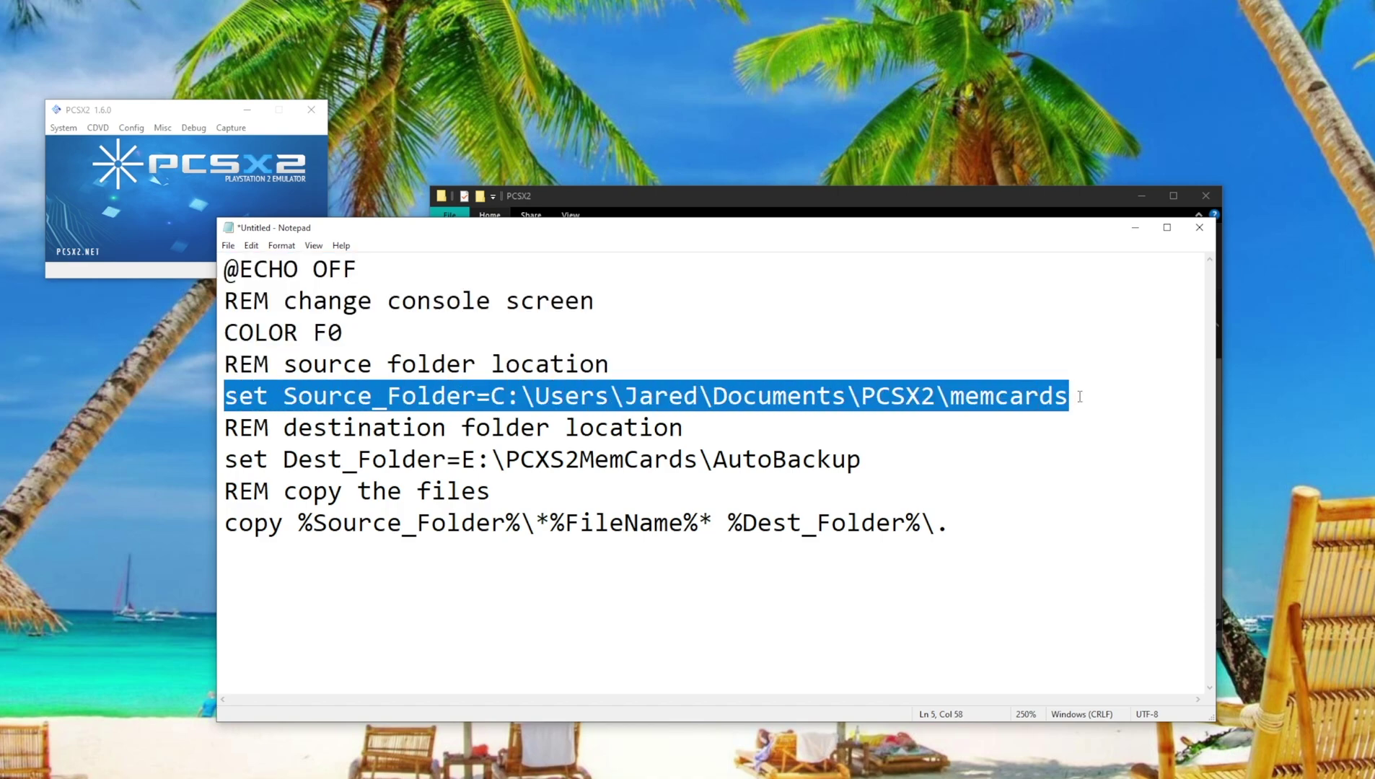
pyautogui.moveTo(223, 459); pyautogui.dragTo(878, 456)
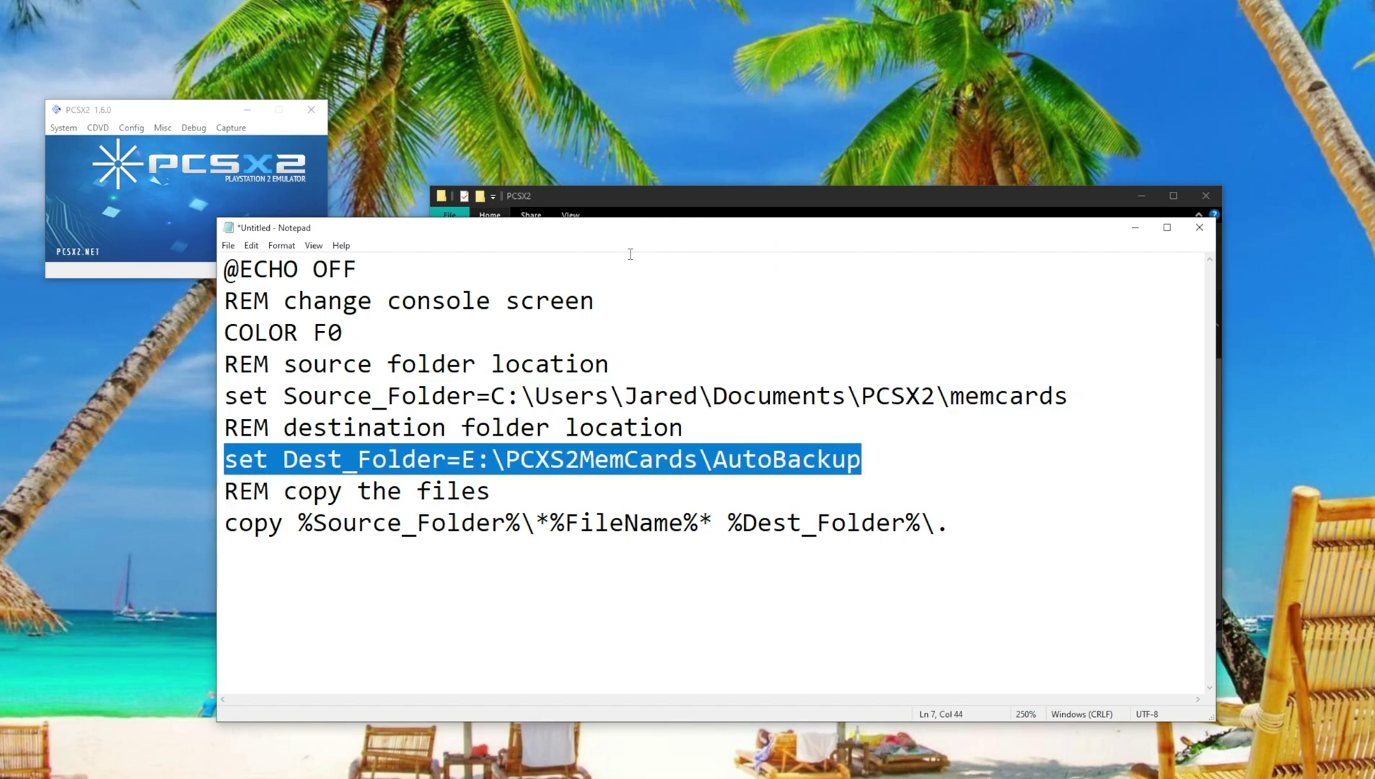
pyautogui.moveTo(596, 235); pyautogui.dragTo(490, 63)
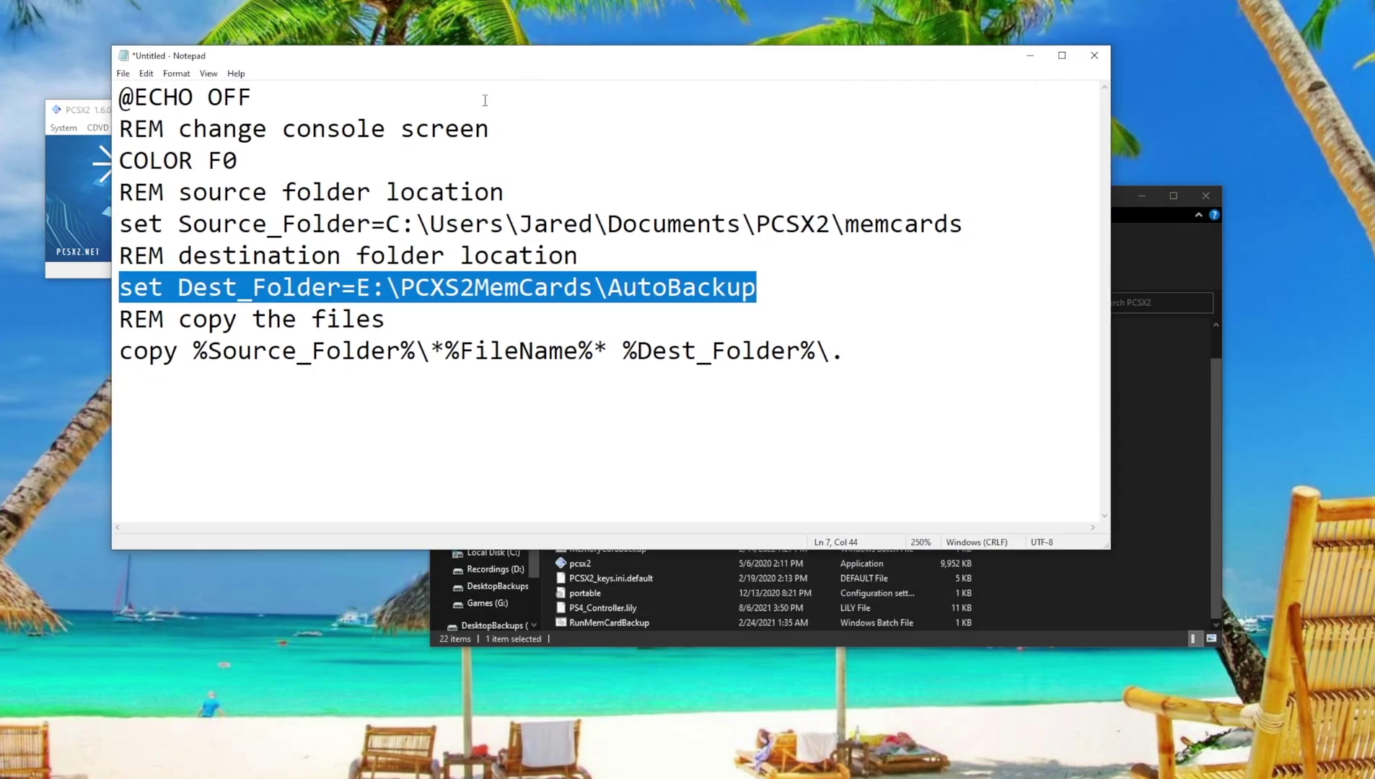
pyautogui.moveTo(120, 225); pyautogui.dragTo(1143, 255)
# Step: Open the memcards folder, show its path, and match it against the script's Source_Folder path
pyautogui.click(1143, 255)
pyautogui.moveTo(657, 202); pyautogui.dragTo(475, 262)
pyautogui.doubleClick(433, 492)
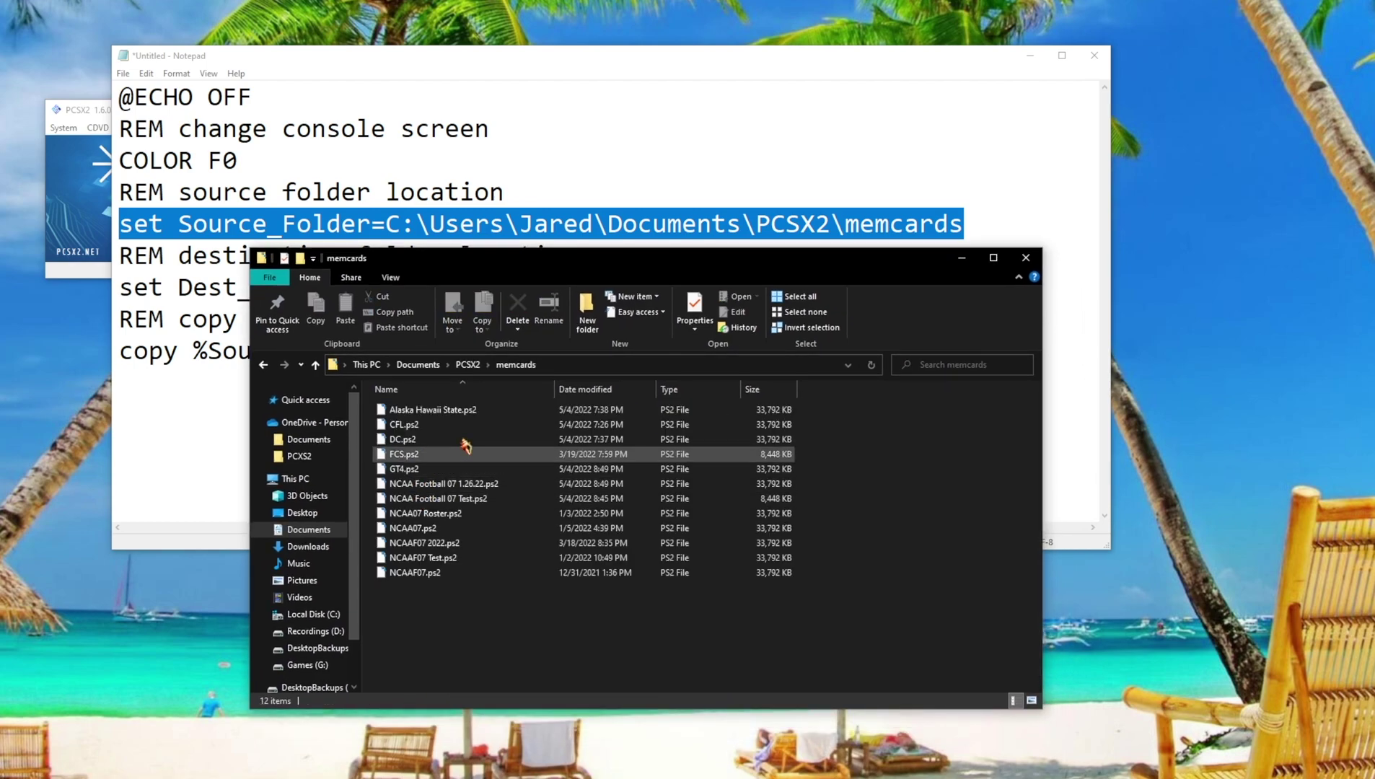
pyautogui.click(537, 365)
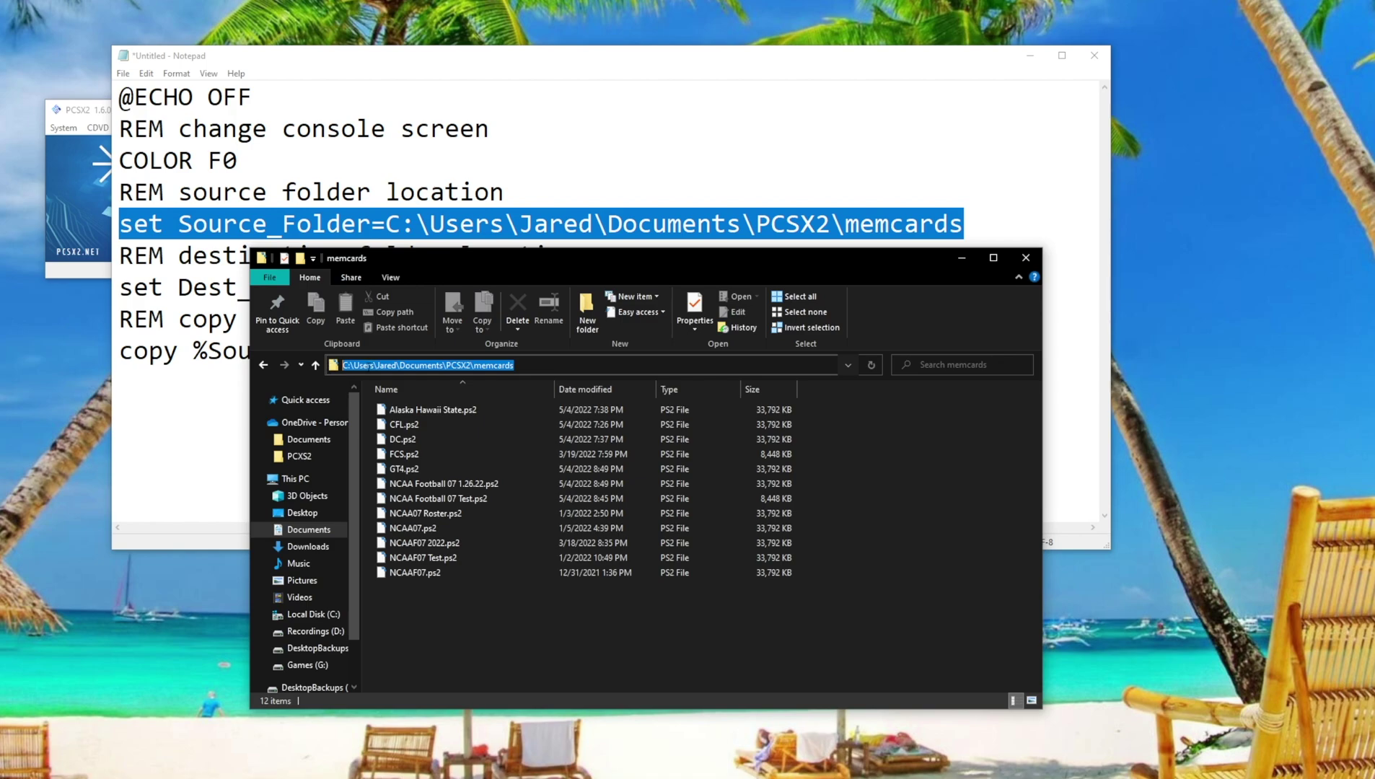
pyautogui.rightClick(366, 364)
pyautogui.click(476, 225)
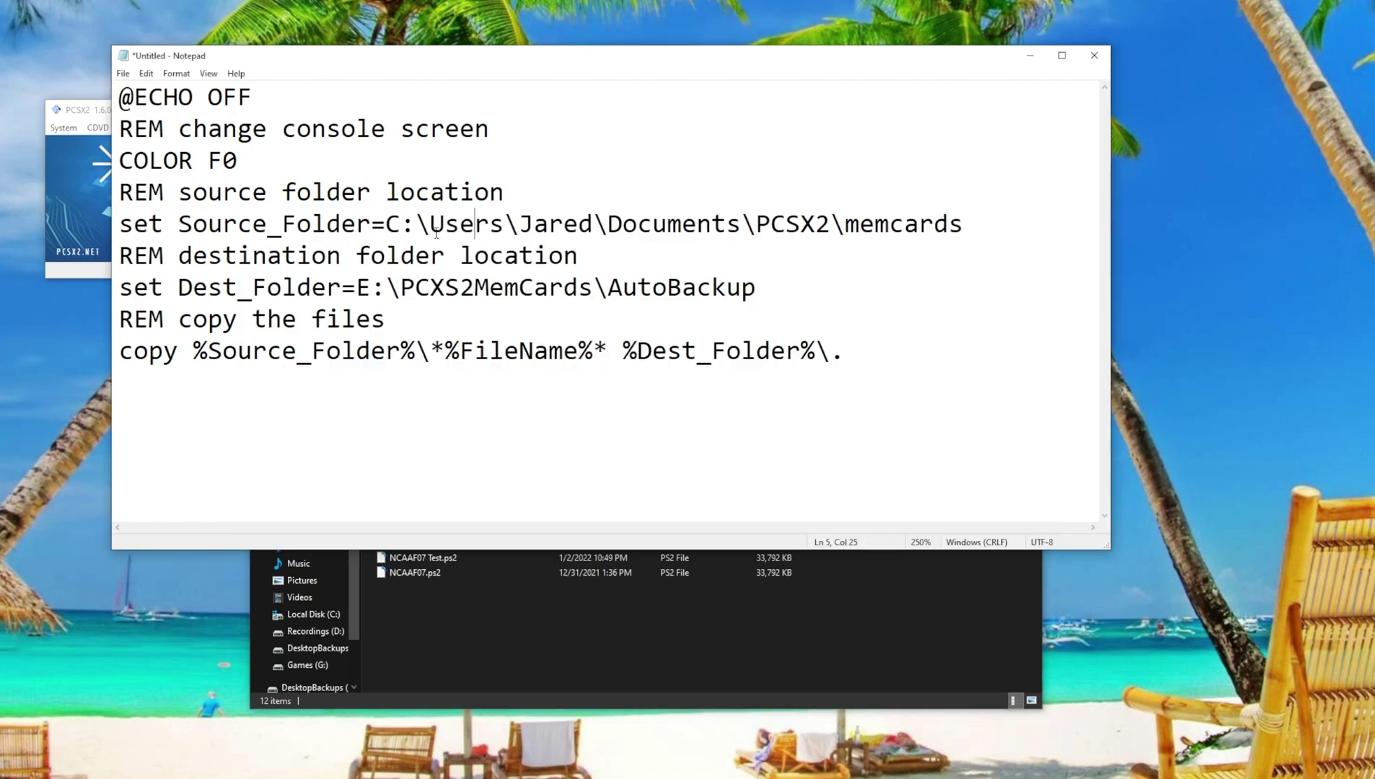
pyautogui.moveTo(386, 225); pyautogui.dragTo(973, 229)
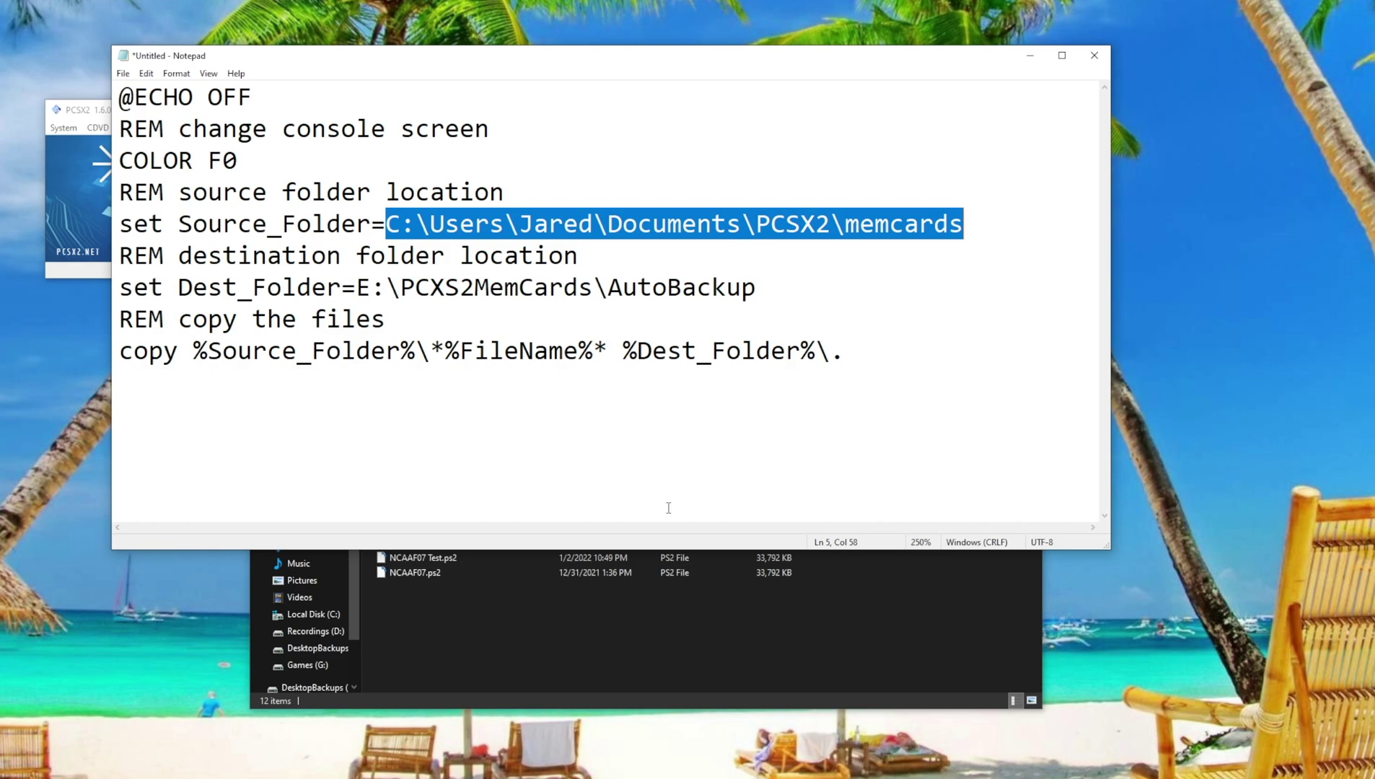
# Step: Delete all memory card files from the PCSX2 memcardbackup folder
pyautogui.click(393, 635)
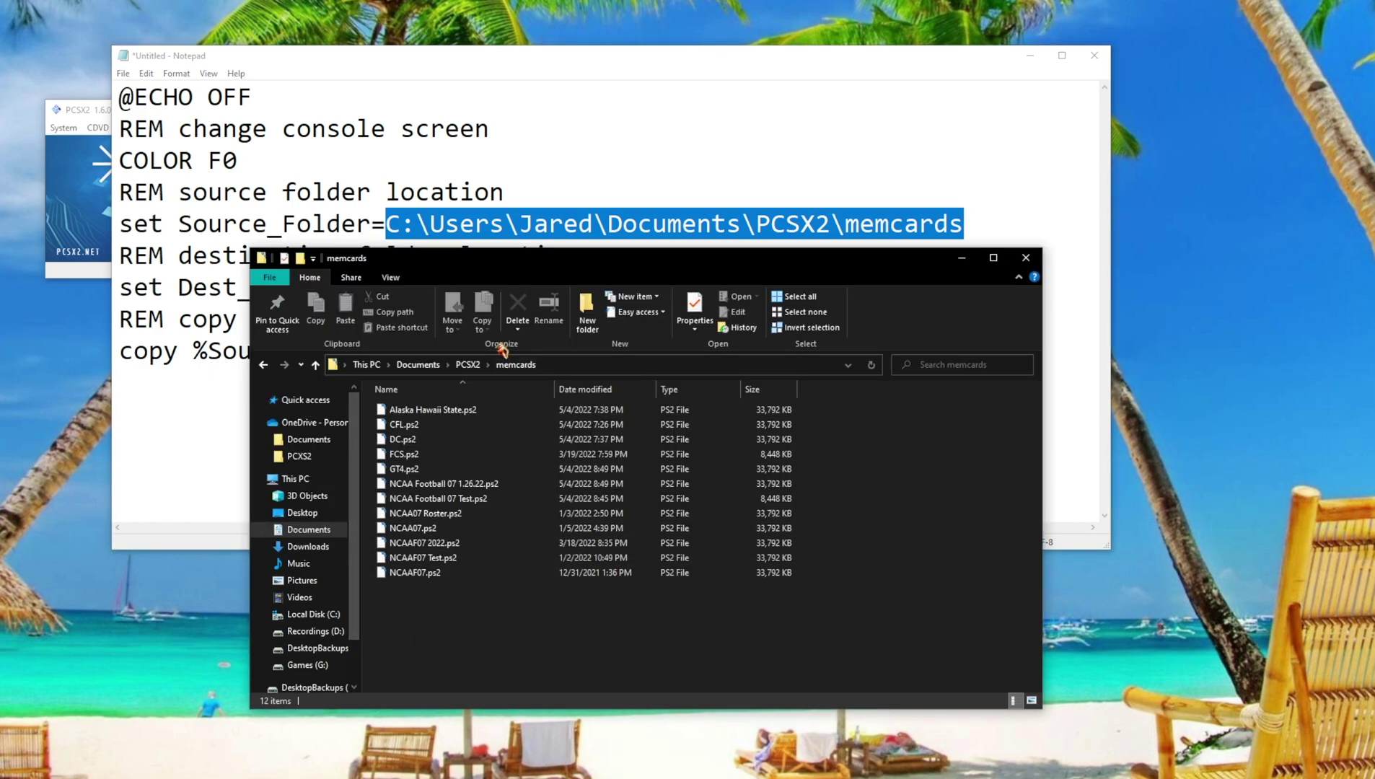
pyautogui.click(469, 364)
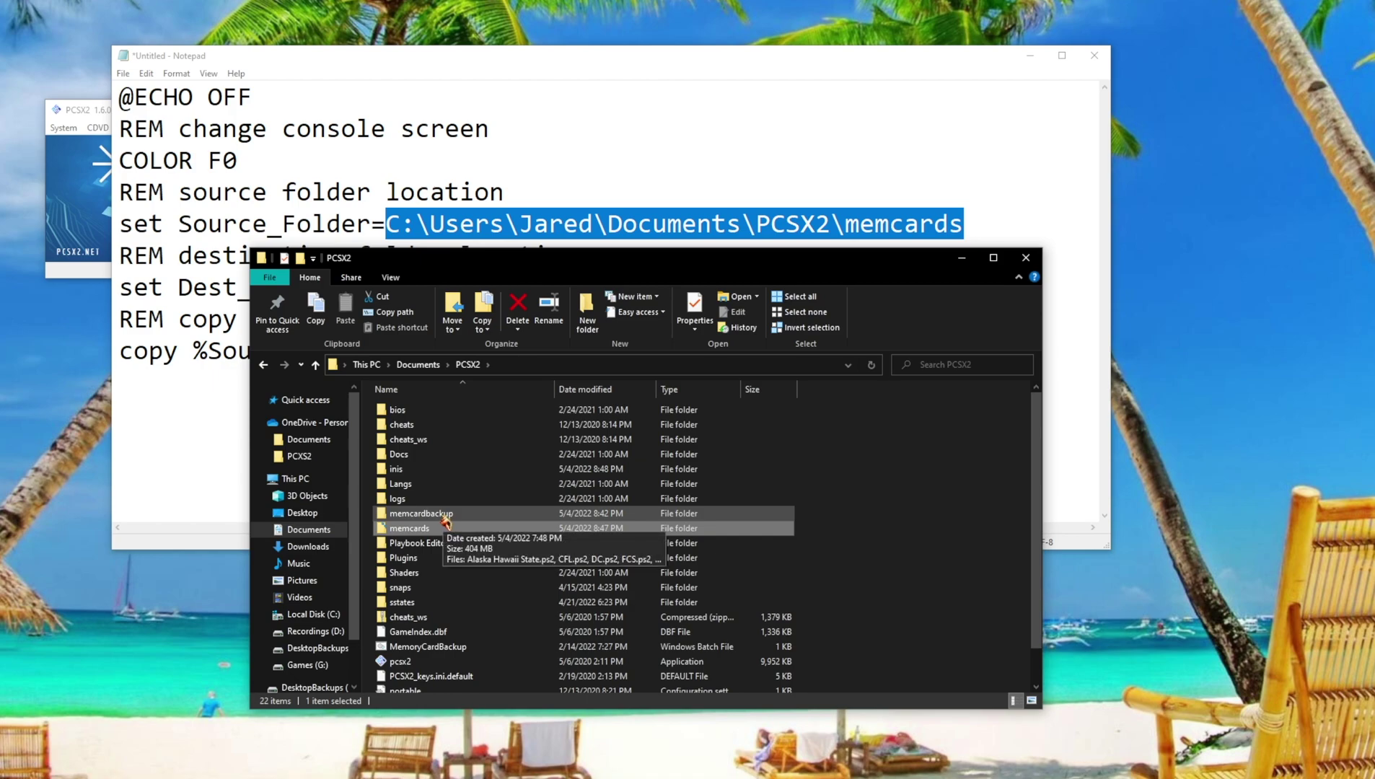
pyautogui.doubleClick(444, 514)
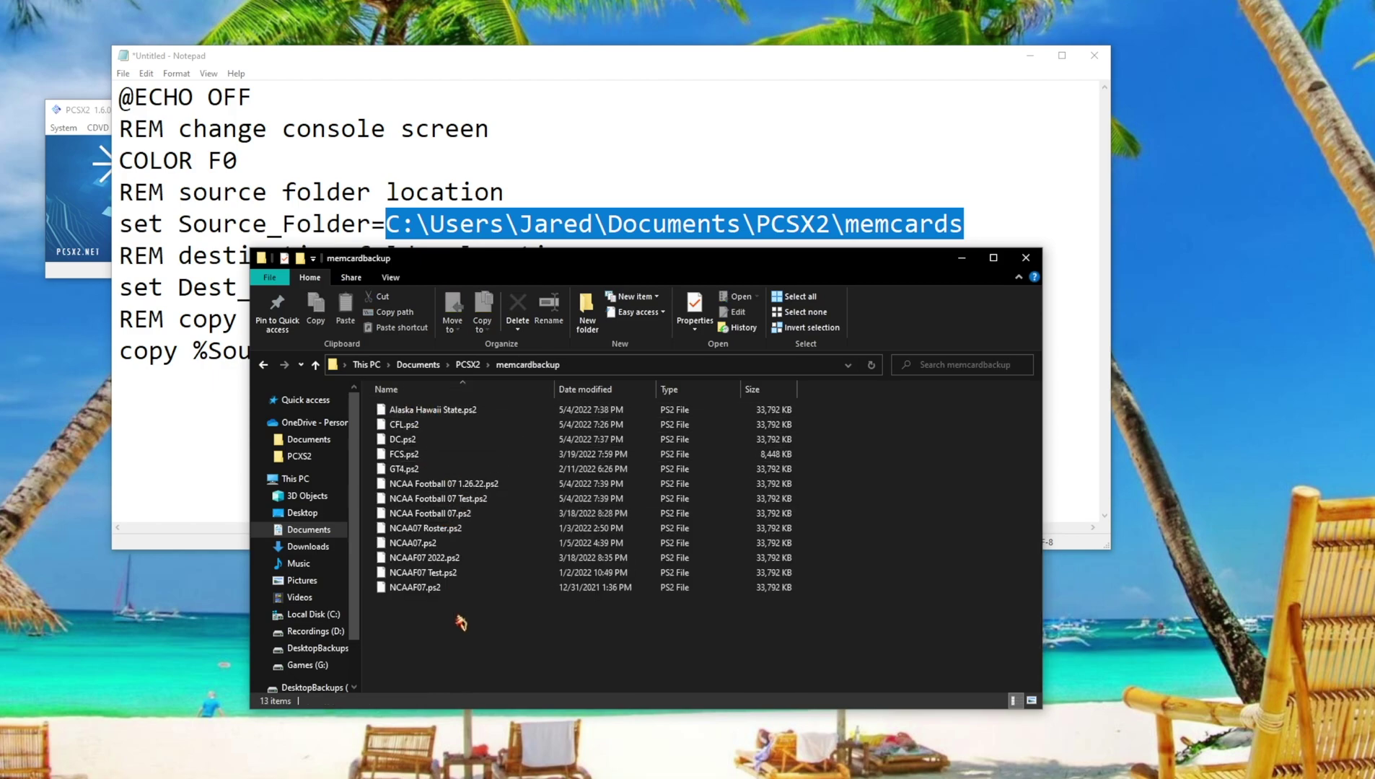
pyautogui.moveTo(457, 613); pyautogui.dragTo(424, 408)
pyautogui.rightClick(418, 422)
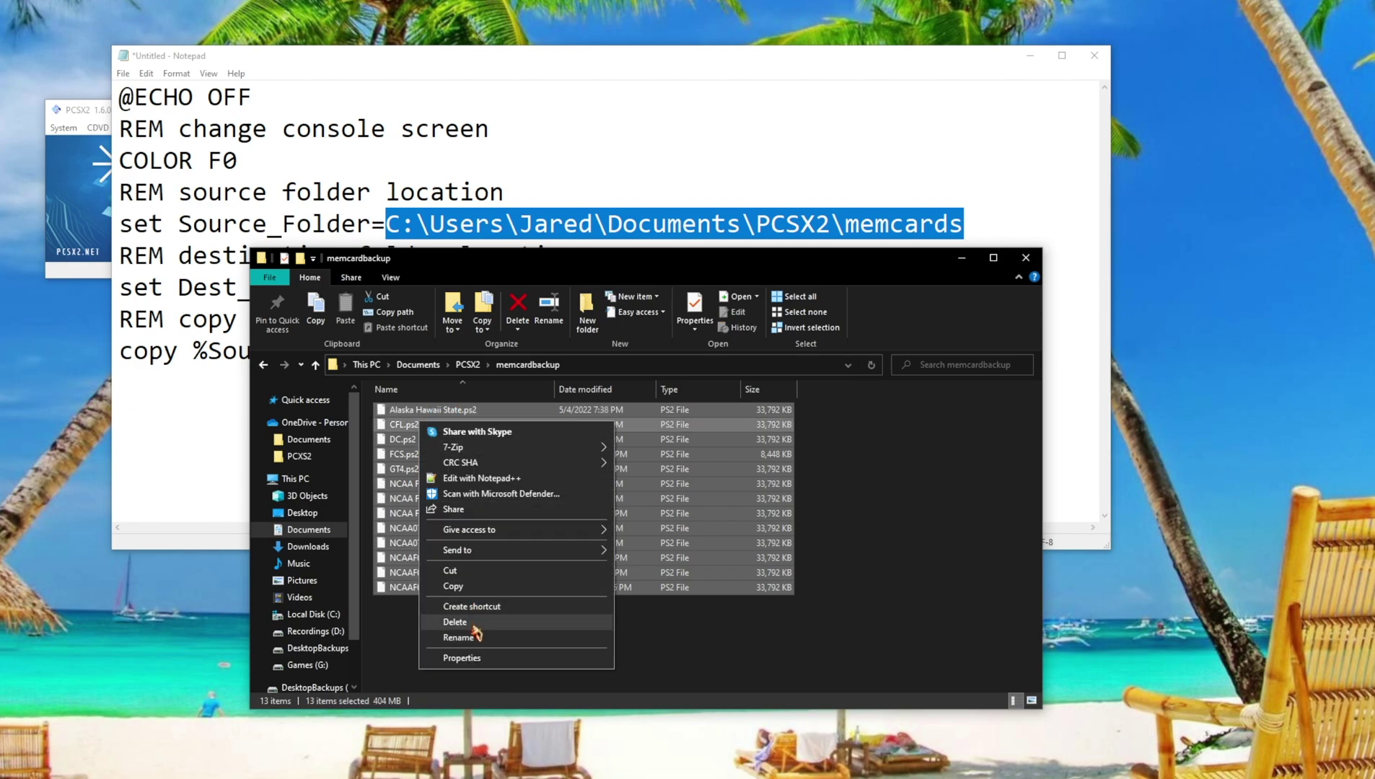
pyautogui.click(483, 628)
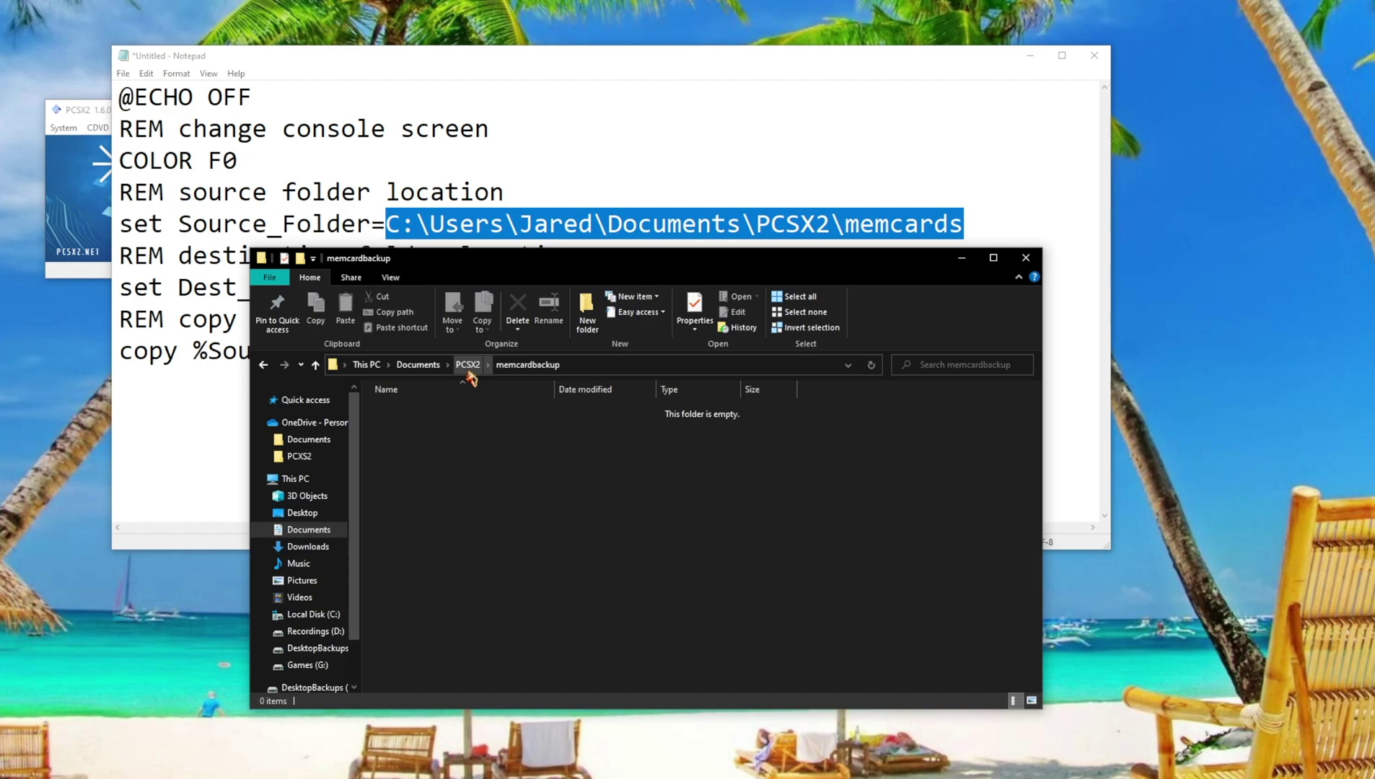
# Step: Copy the memcardbackup folder path and paste it over the script's Dest_Folder path
pyautogui.moveTo(505, 263); pyautogui.dragTo(490, 343)
pyautogui.click(575, 438)
pyautogui.moveTo(537, 438); pyautogui.dragTo(338, 438)
pyautogui.rightClick(352, 438)
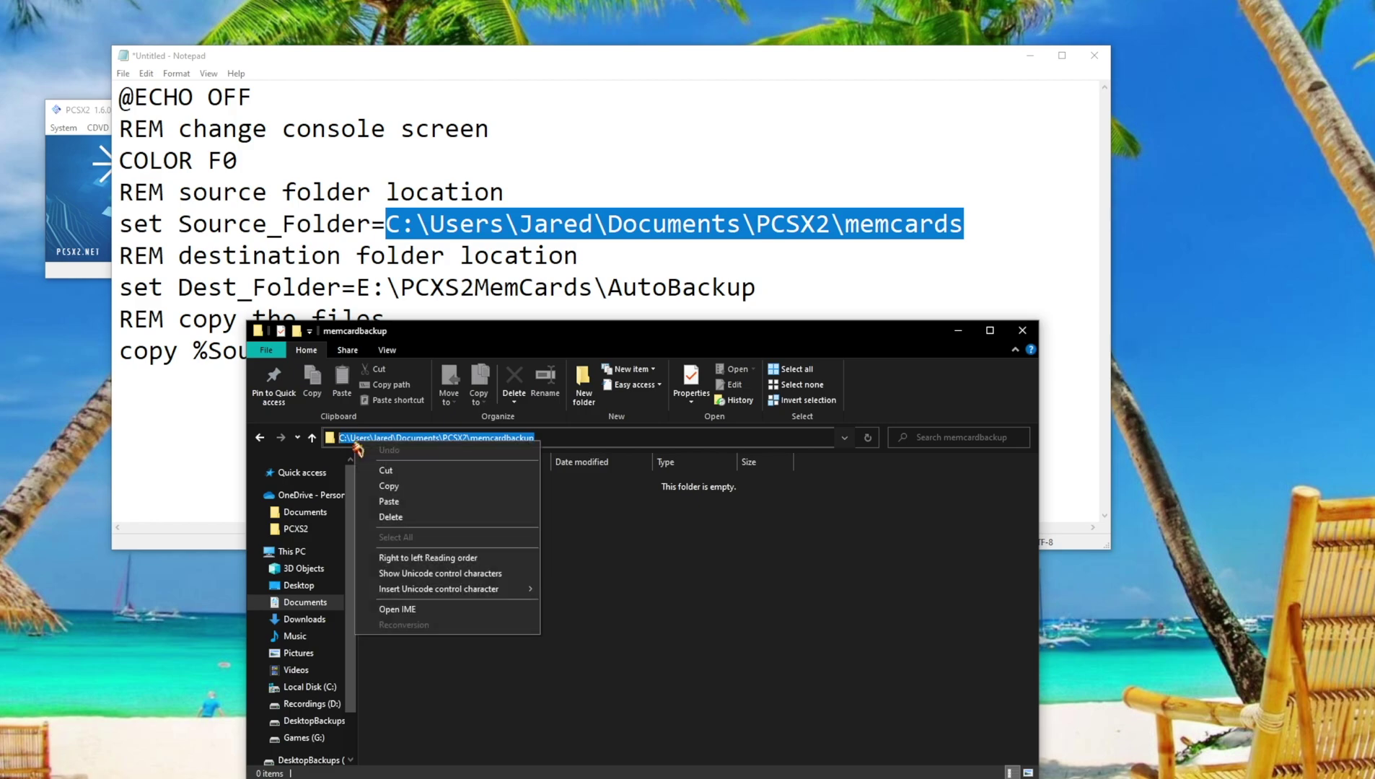
pyautogui.click(405, 485)
pyautogui.moveTo(768, 294); pyautogui.dragTo(356, 289)
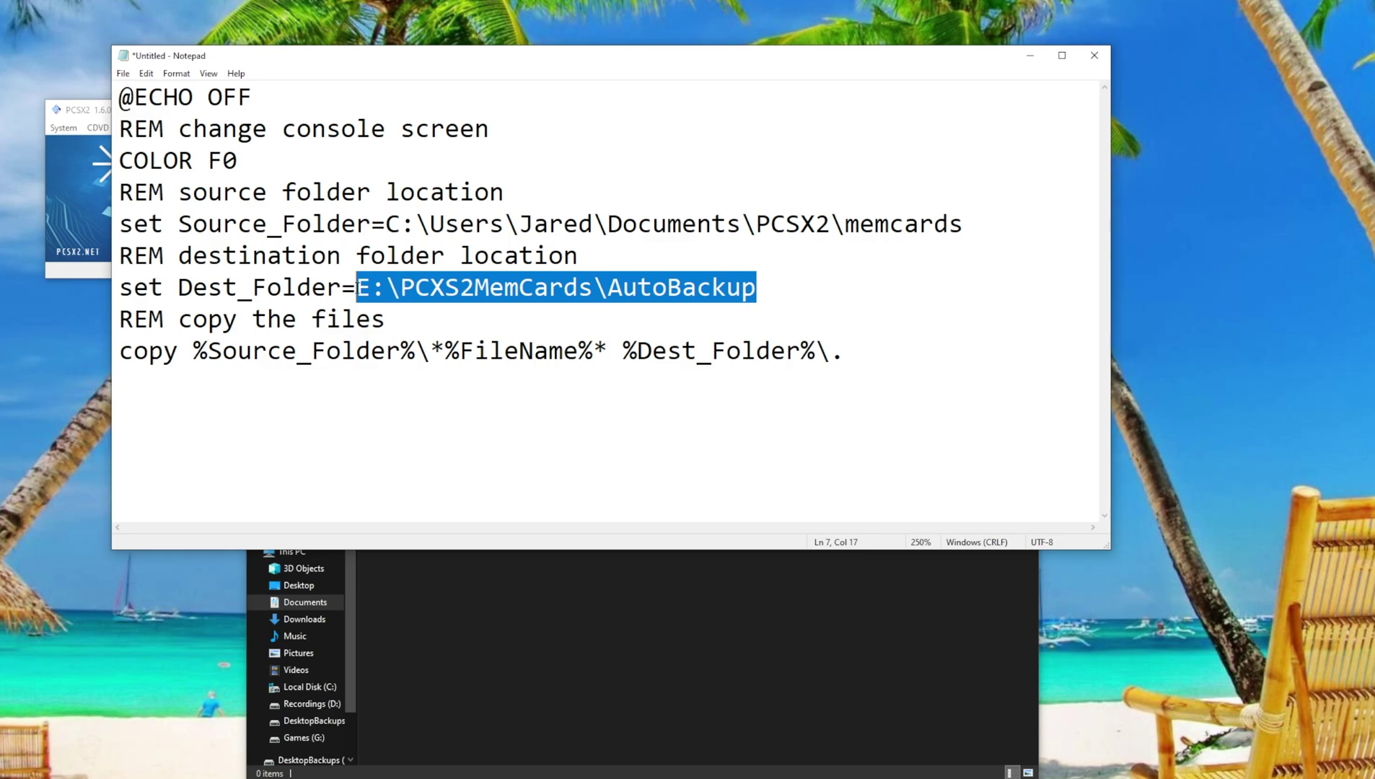
pyautogui.hotkey('ctrl', 'v')
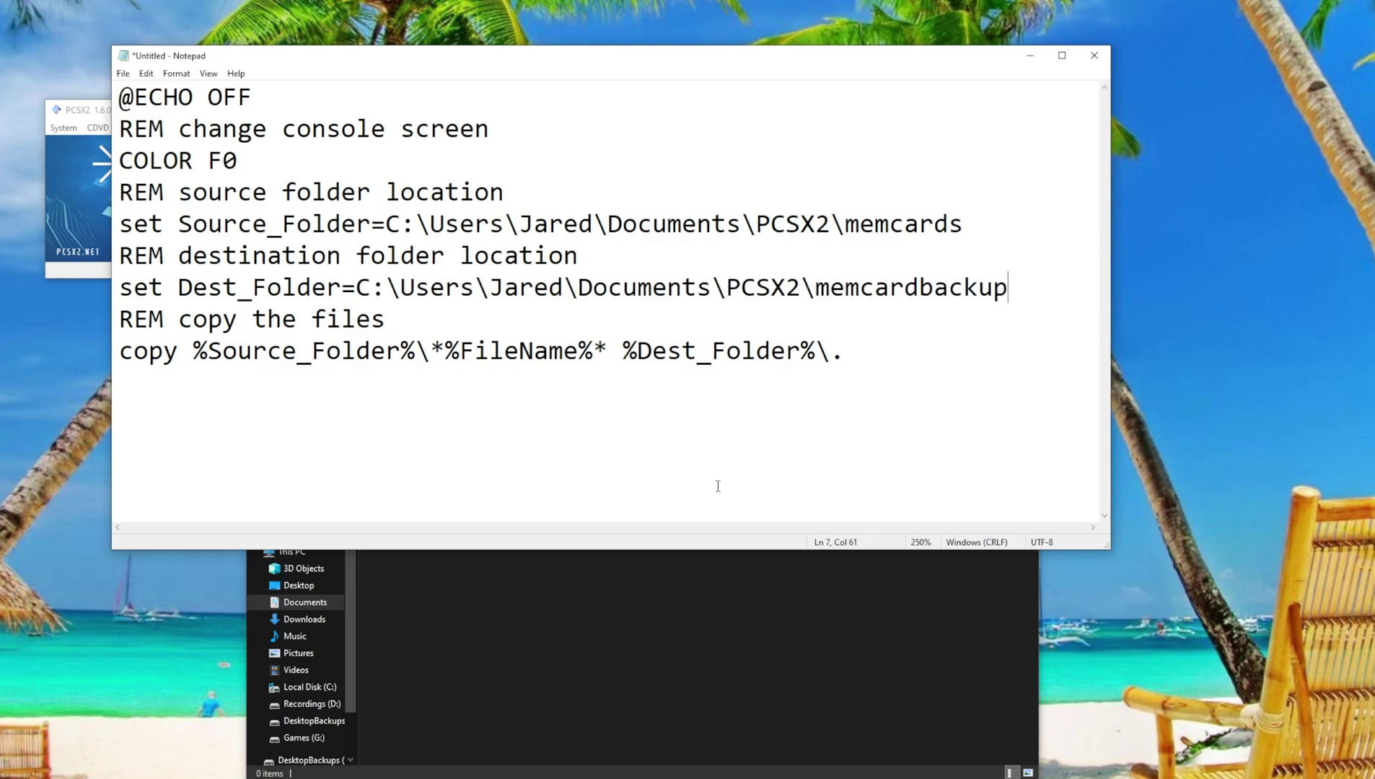
pyautogui.click(698, 614)
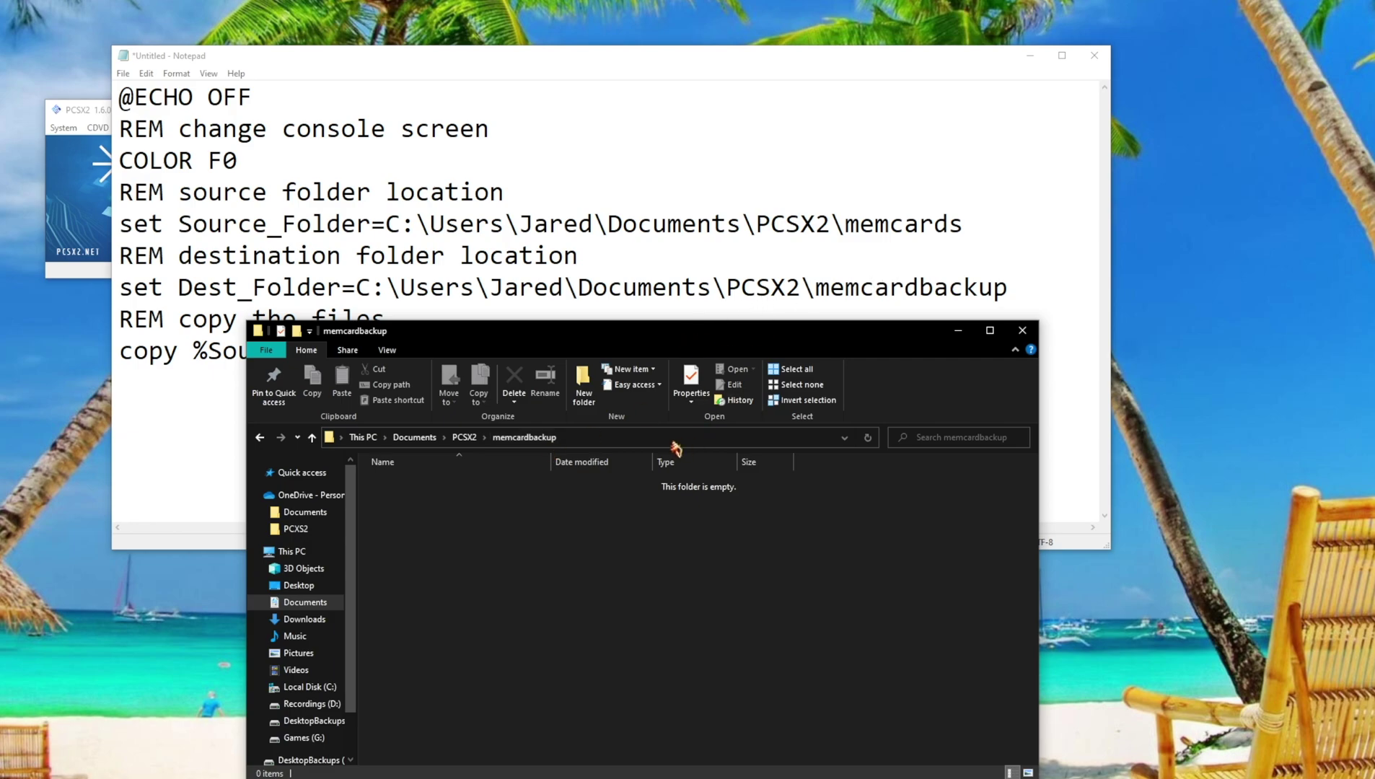
pyautogui.click(465, 437)
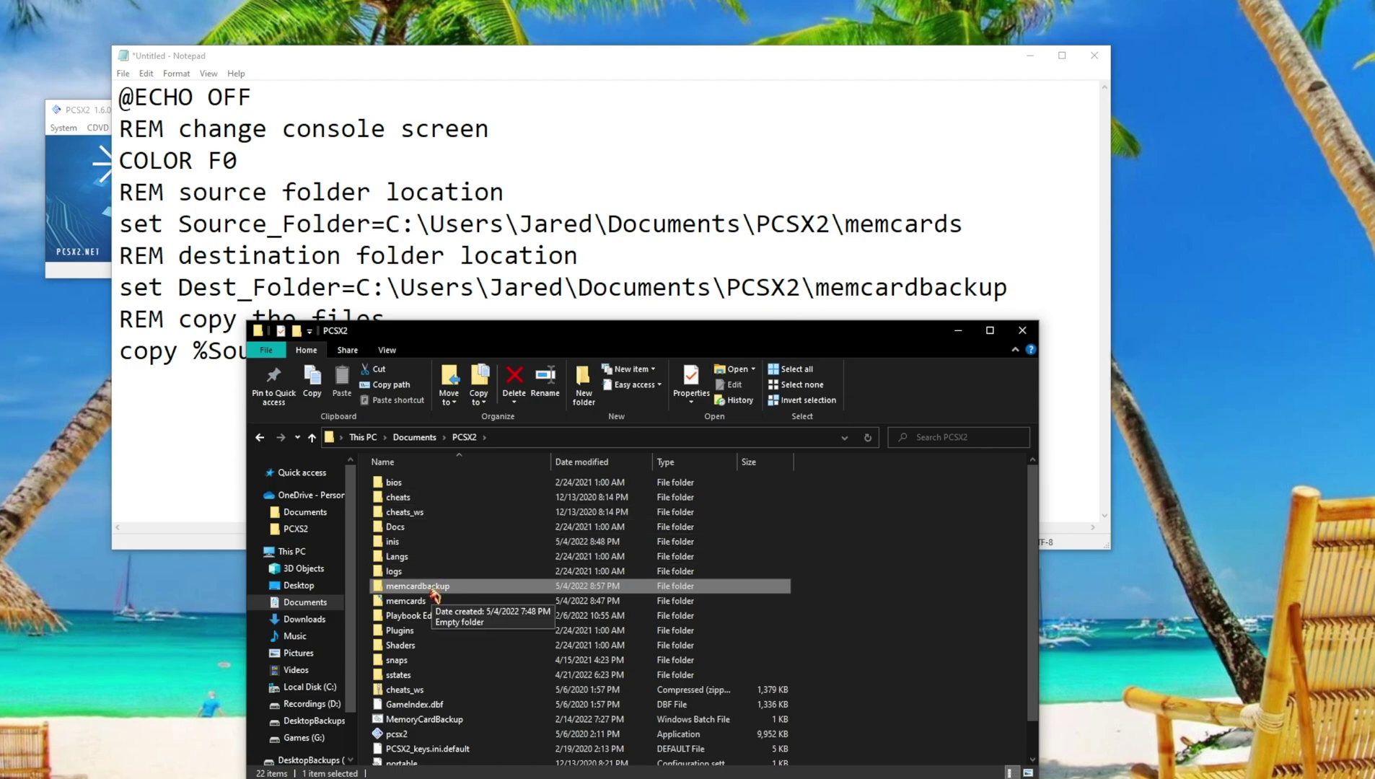
pyautogui.moveTo(463, 347); pyautogui.dragTo(421, 412)
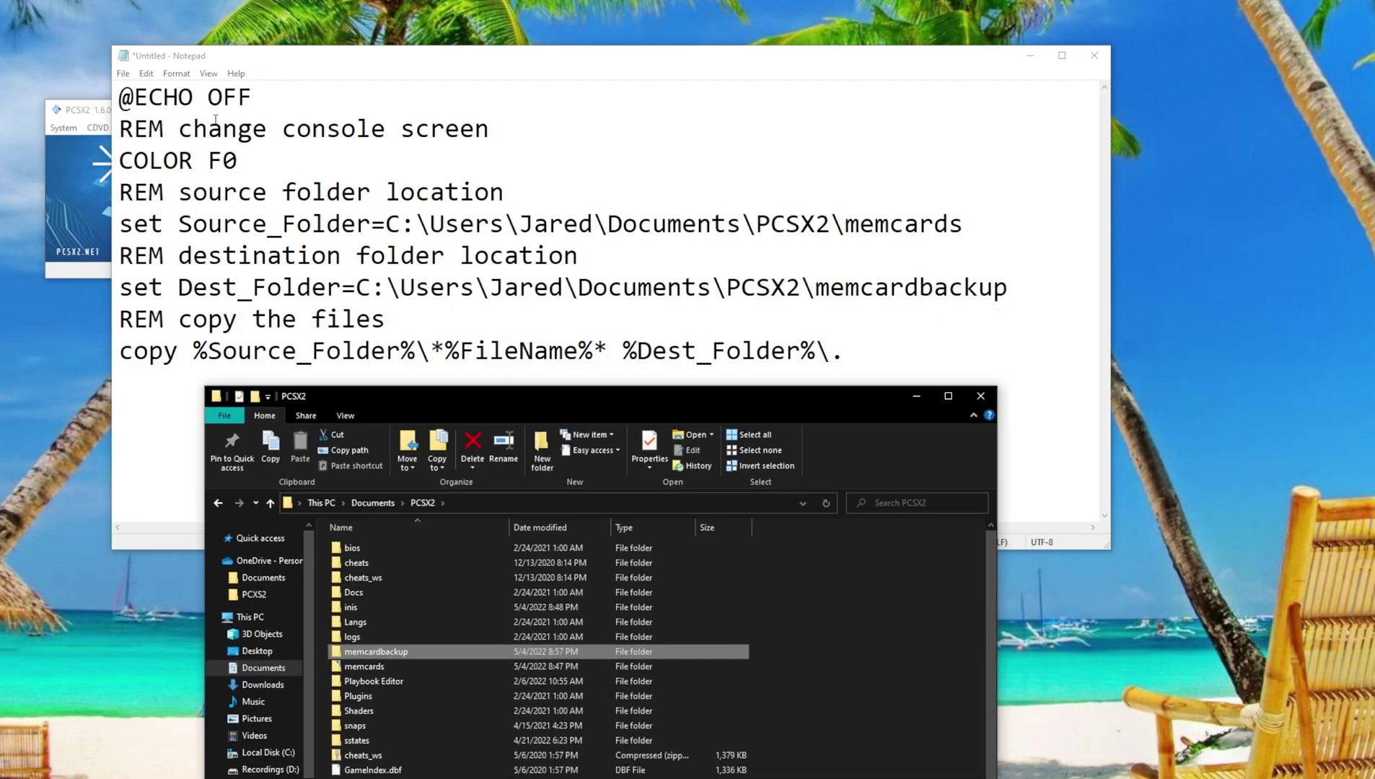
# Step: Save the script as MemoryCardBackup2.bat using the All Files type in the PCSX2 folder
pyautogui.click(252, 128)
pyautogui.click(123, 73)
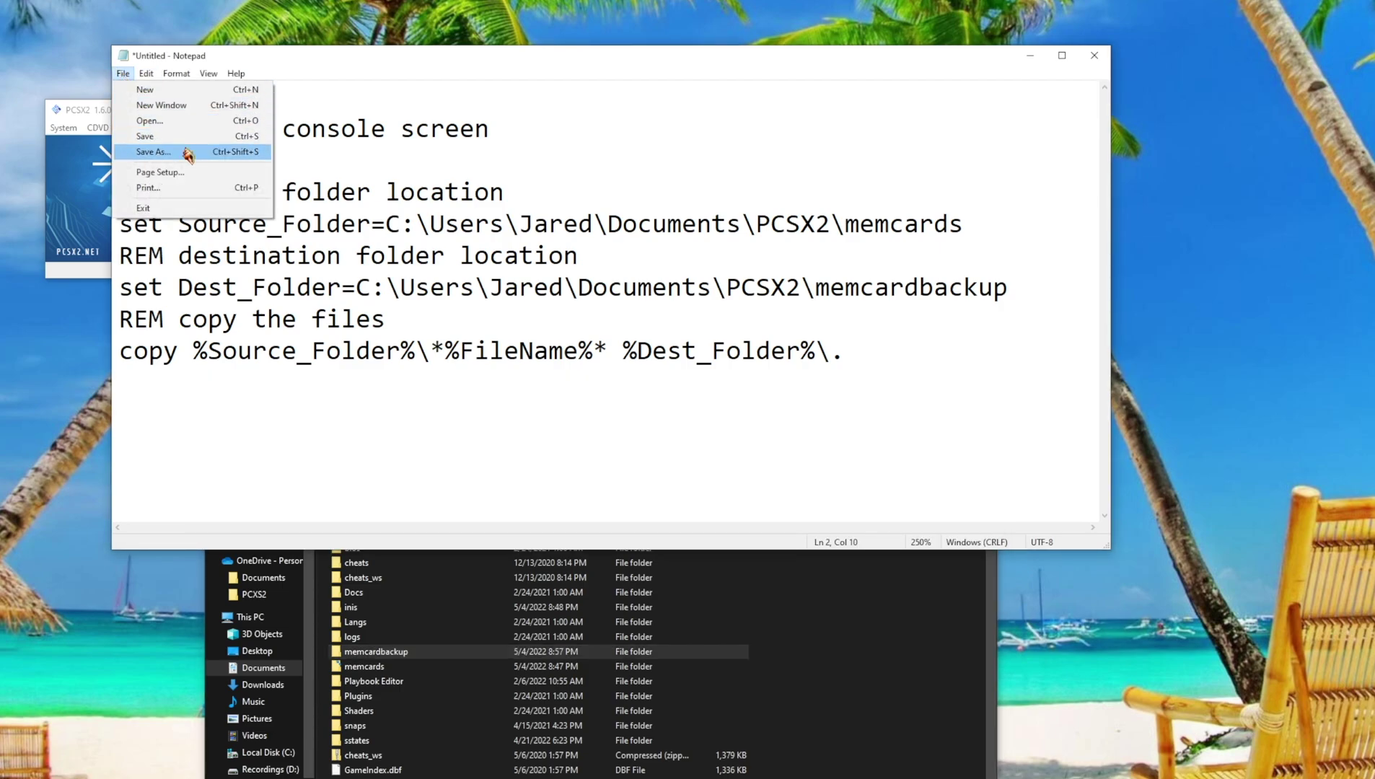
pyautogui.click(181, 151)
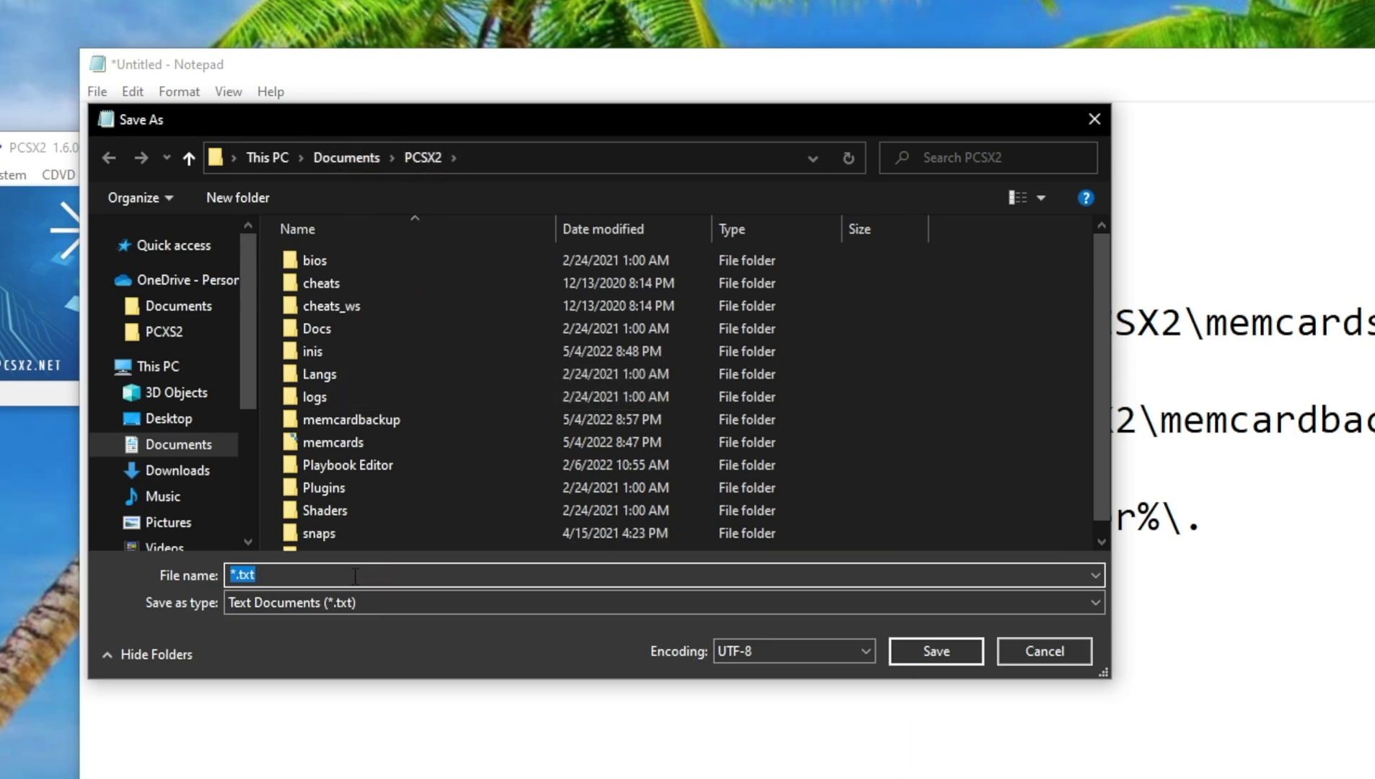
pyautogui.click(361, 606)
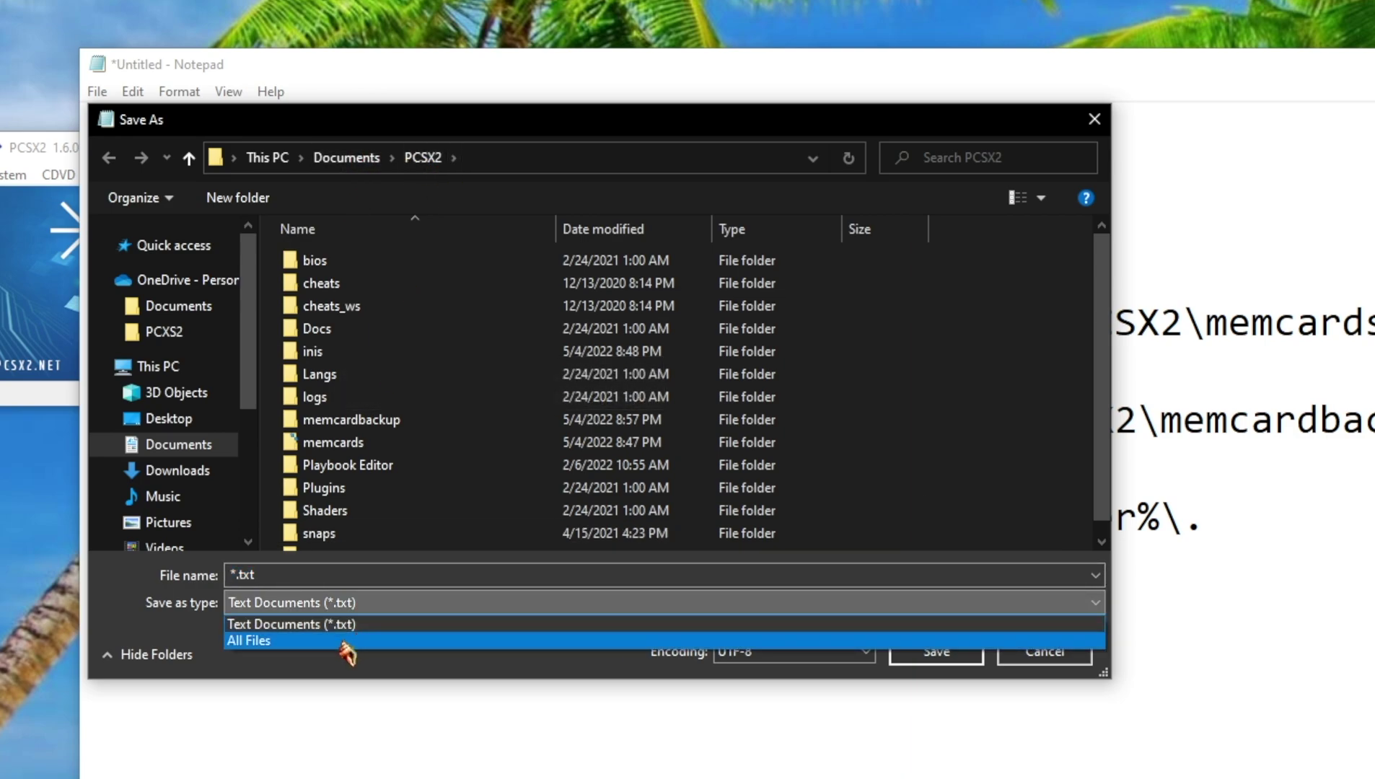
pyautogui.click(346, 642)
pyautogui.click(266, 576)
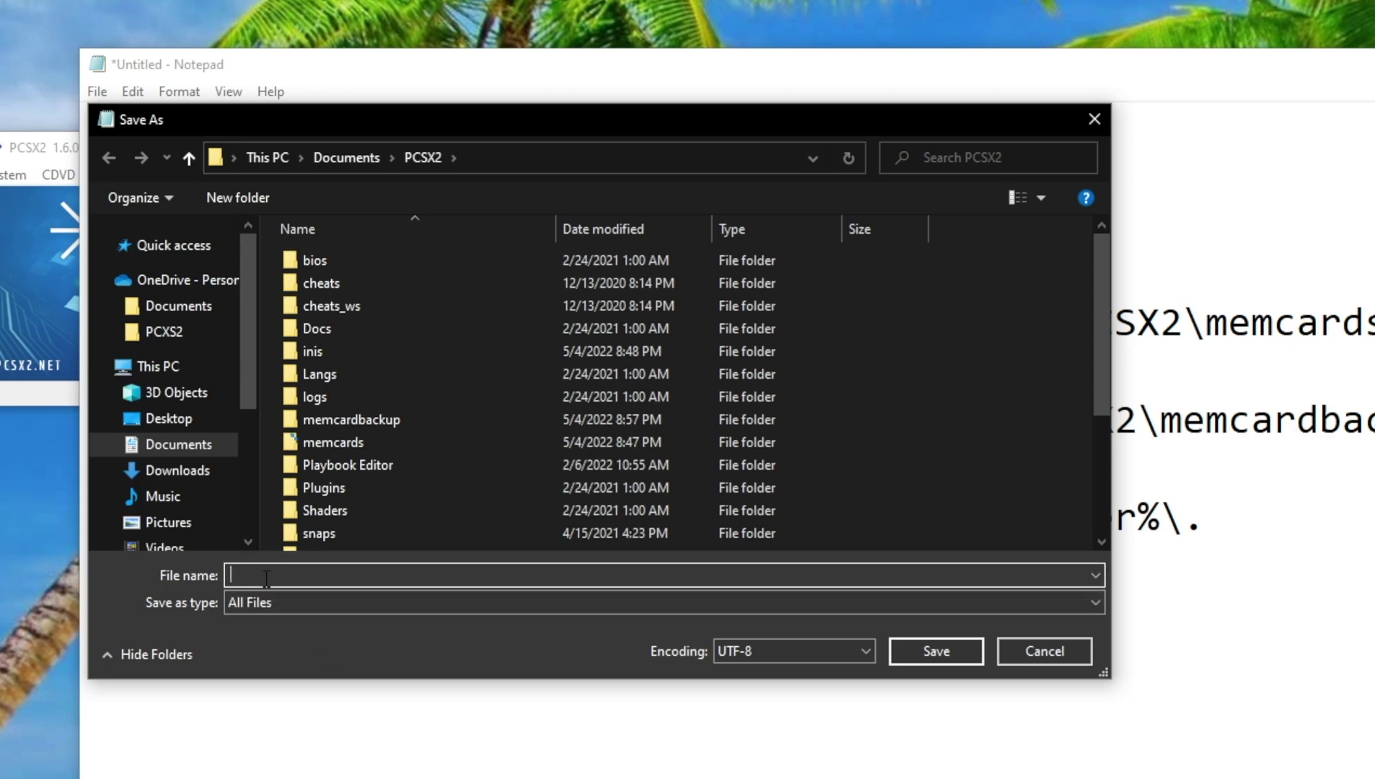
pyautogui.write('Memc')
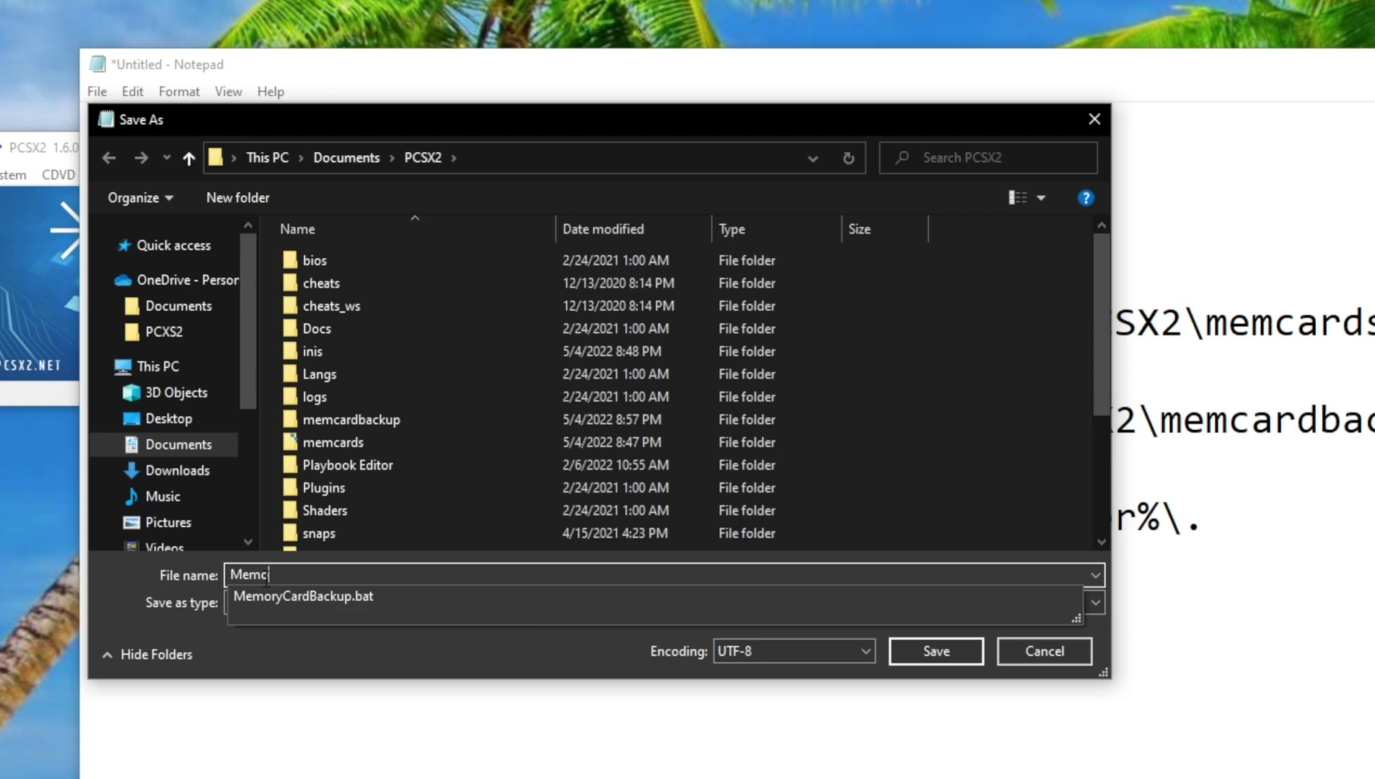
pyautogui.press('BackSpace')
pyautogui.write('oryCardBackup2.bat')
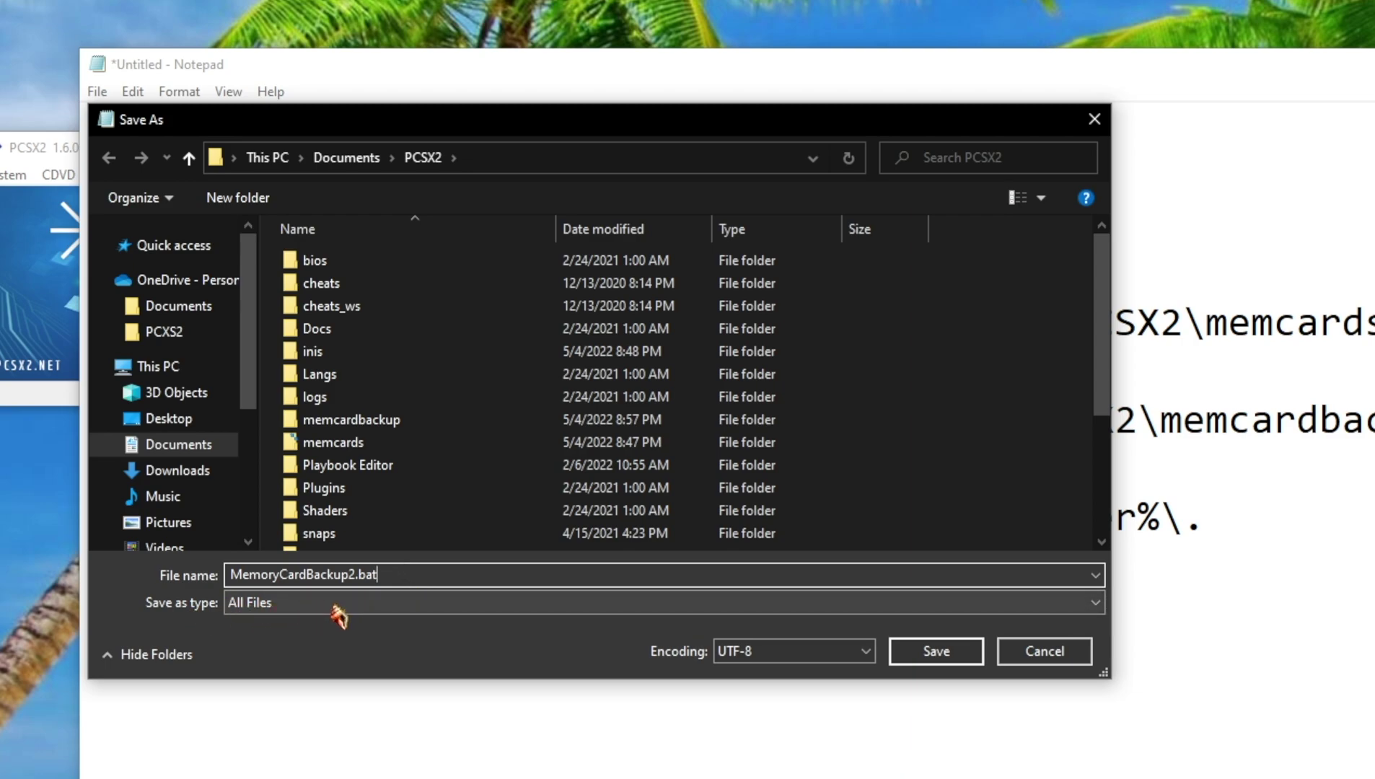
pyautogui.click(938, 653)
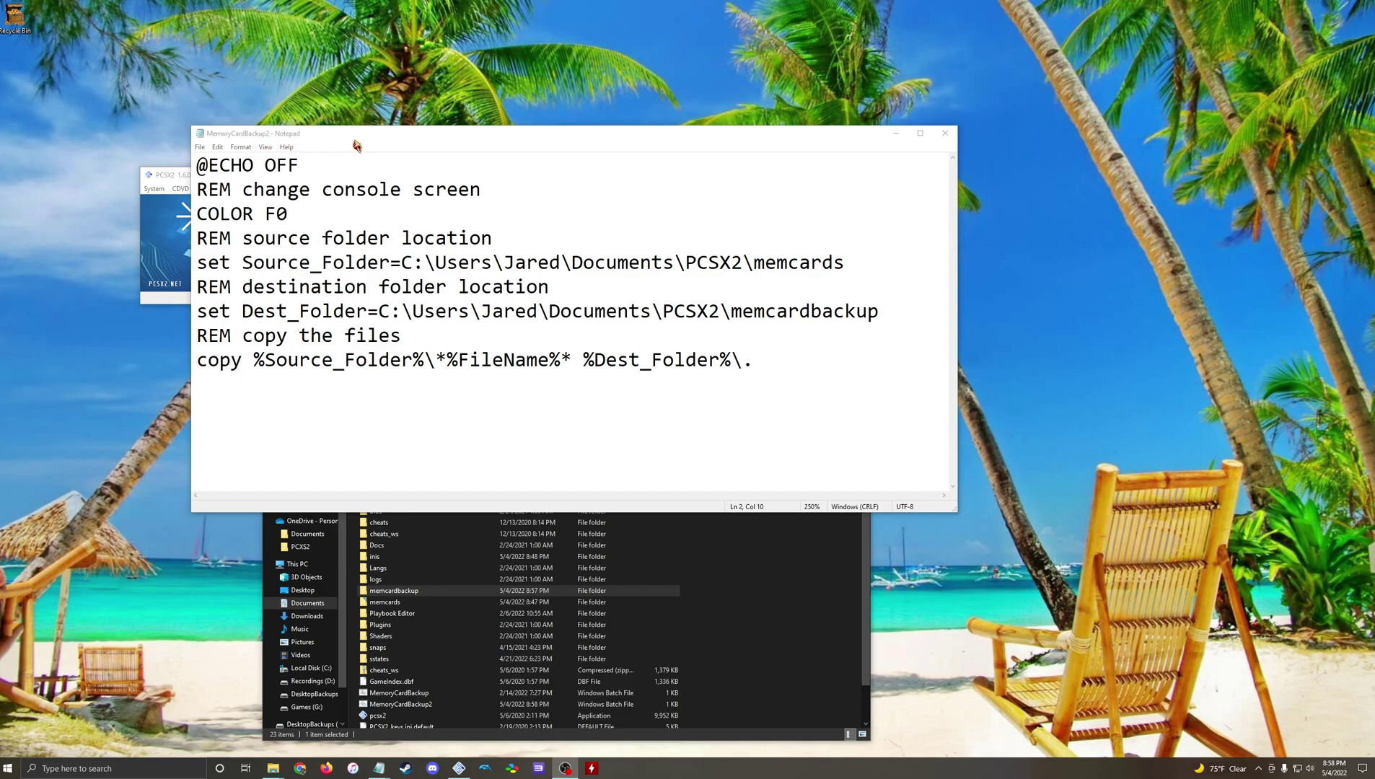
# Step: Close the saved script and start a new blank Notepad document from the taskbar
pyautogui.click(895, 133)
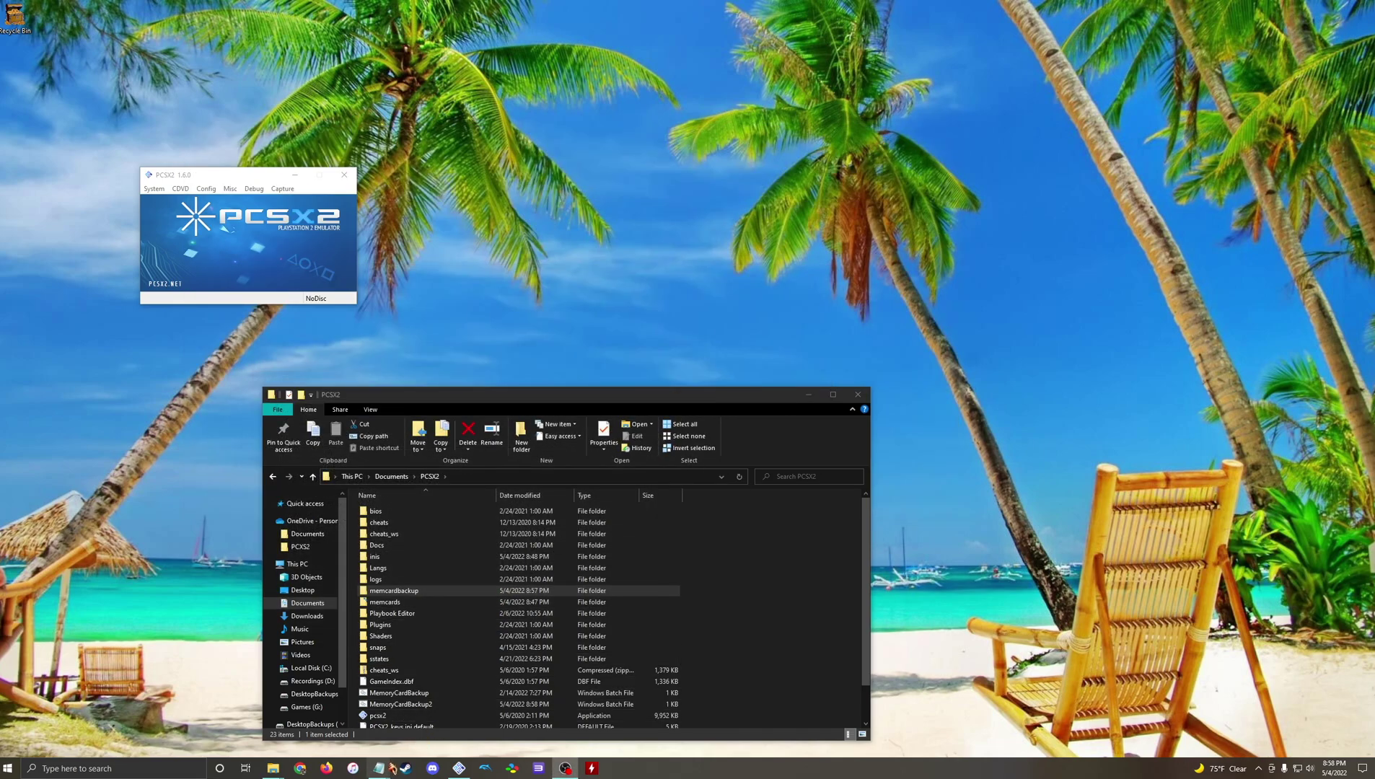
pyautogui.rightClick(380, 768)
pyautogui.click(380, 716)
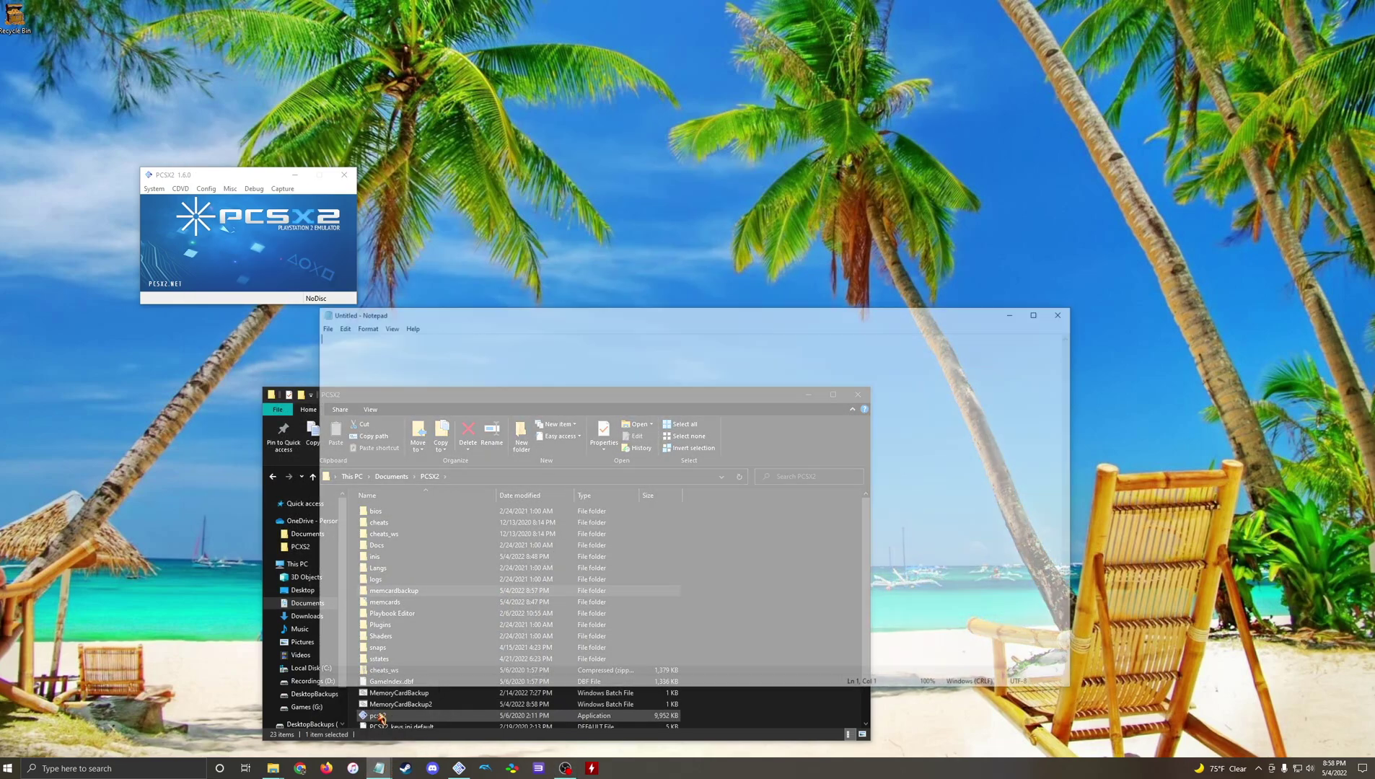
pyautogui.moveTo(438, 301); pyautogui.dragTo(378, 214)
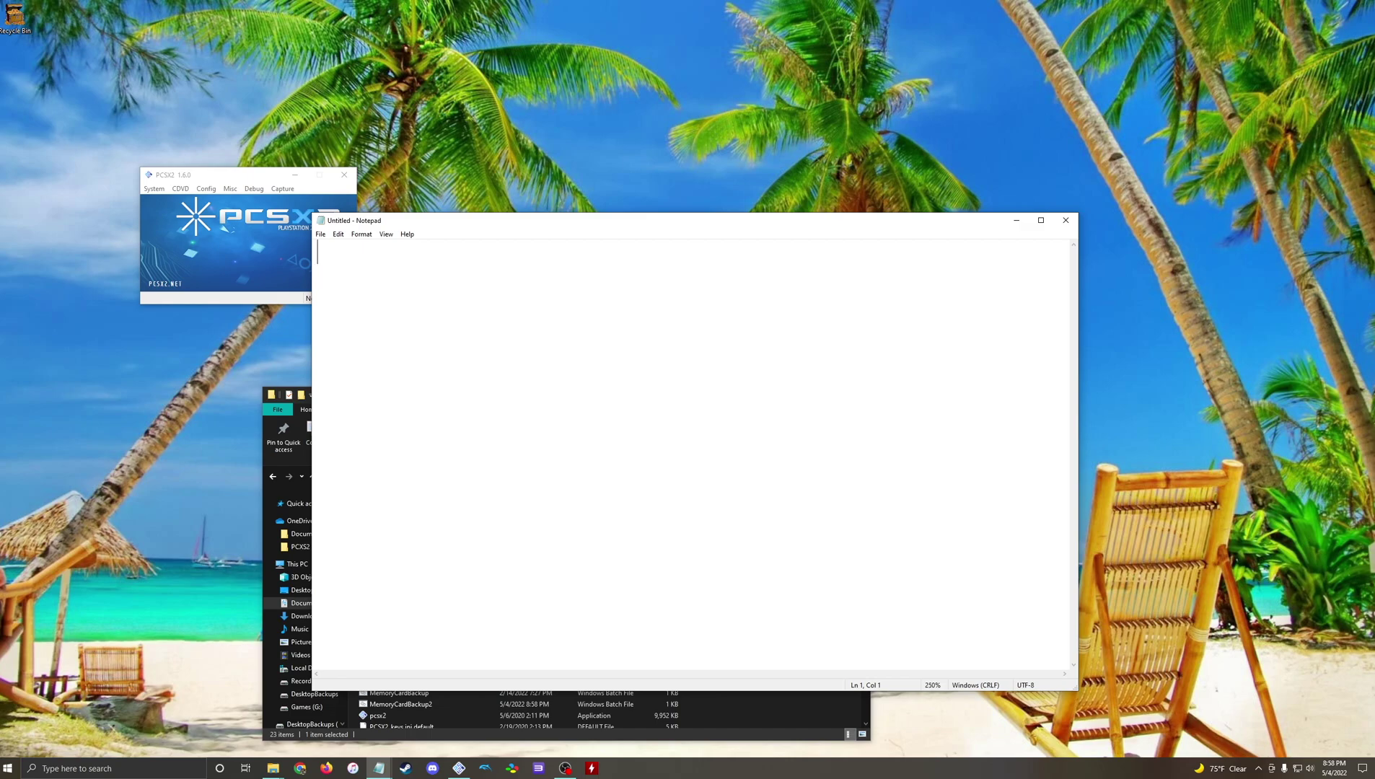
pyautogui.click(12, 627)
pyautogui.click(641, 280)
# Step: Type the launcher line START /MIN CMD.EXE /C MemoryCardBackup2.bat
pyautogui.write('START /M')
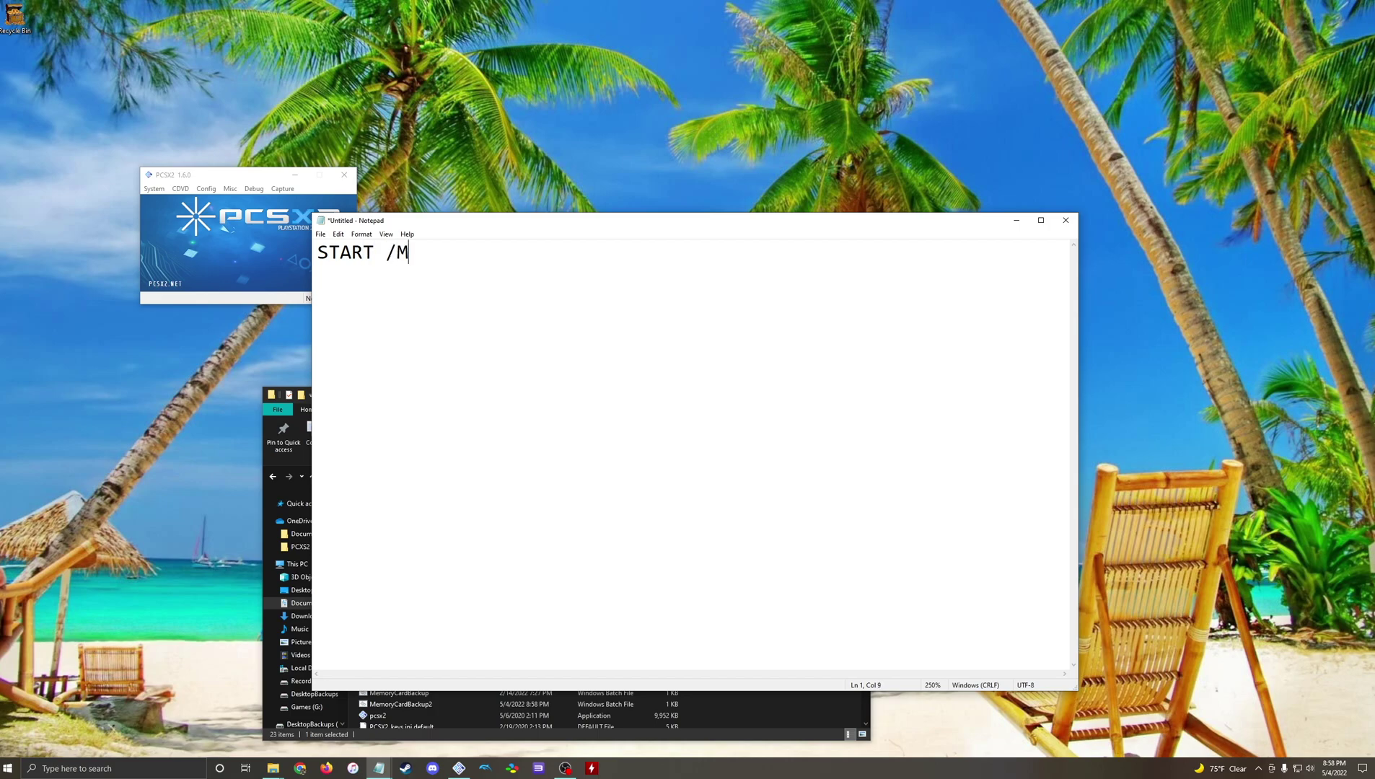
pyautogui.write('IN CMD.EXE')
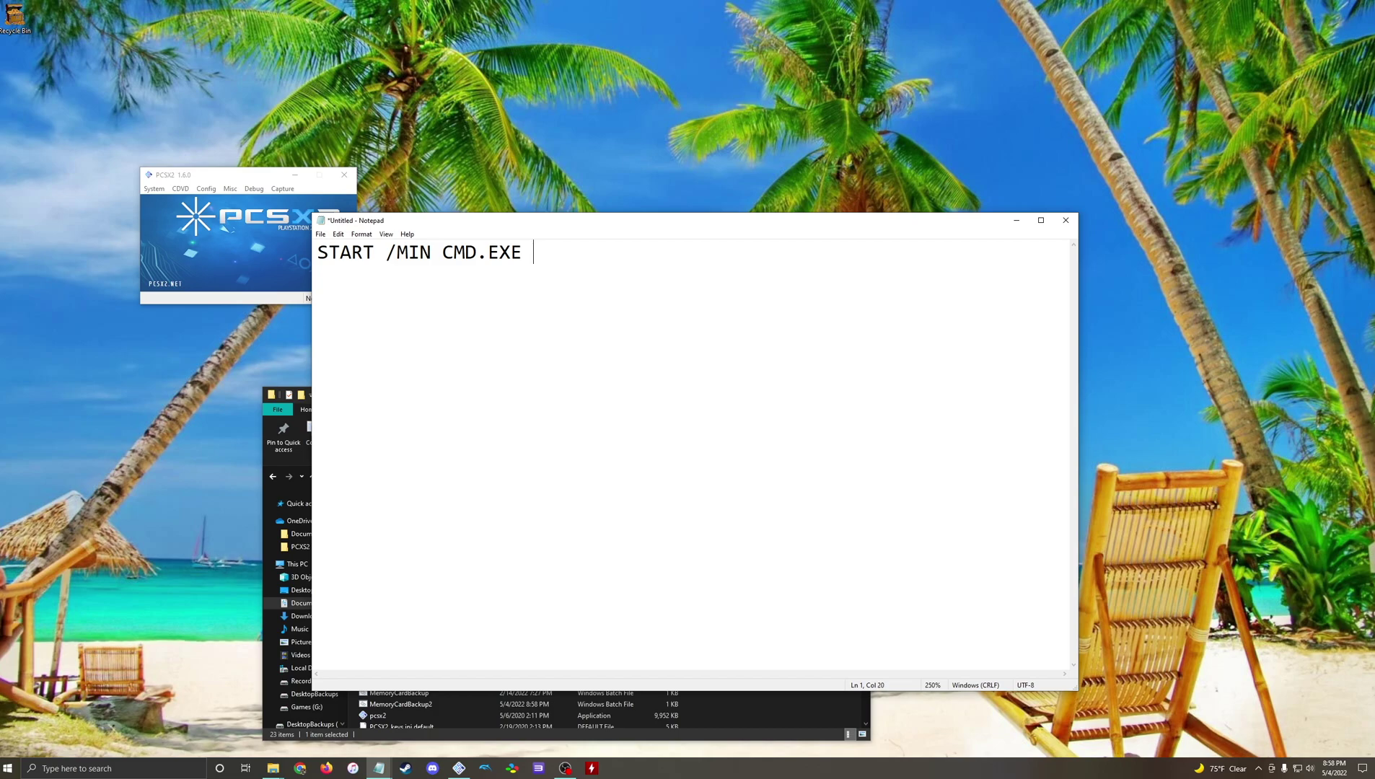
pyautogui.moveTo(593, 227); pyautogui.dragTo(566, 100)
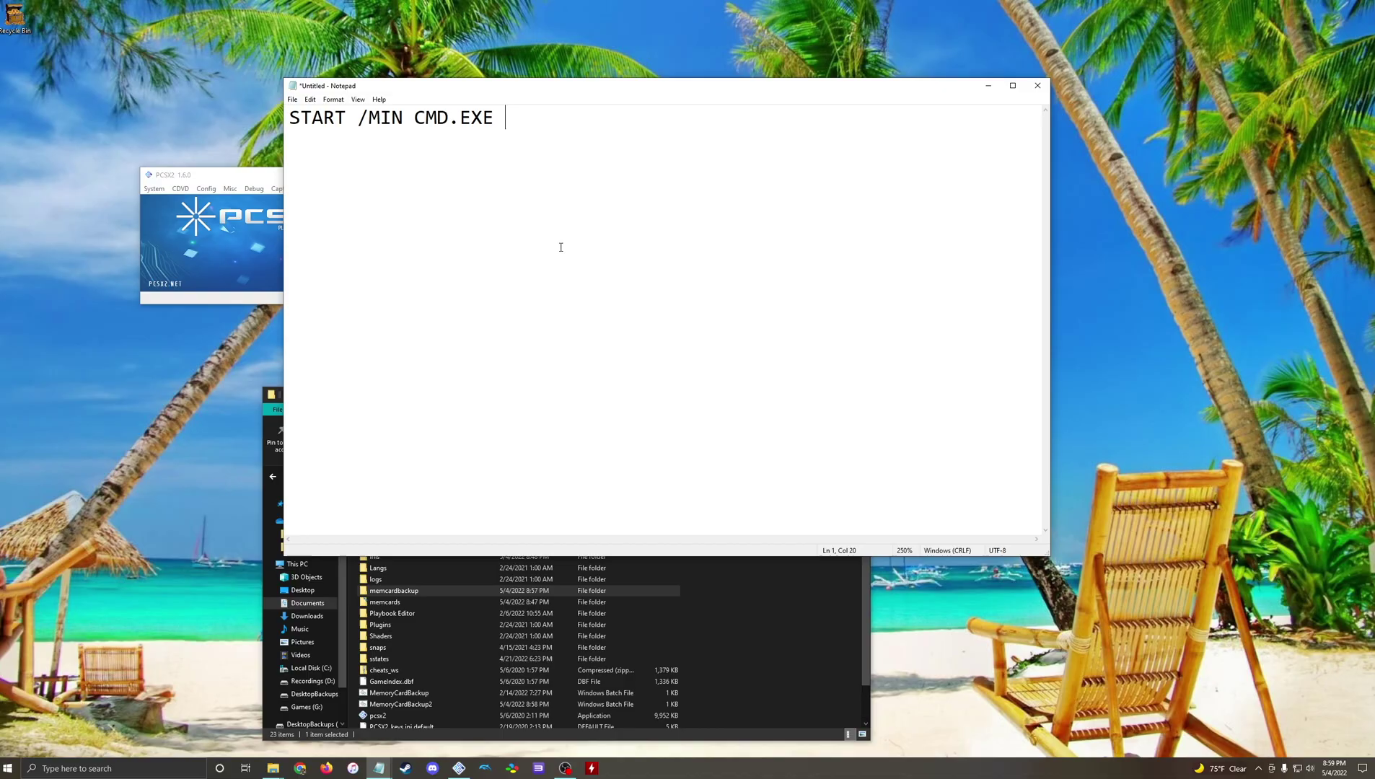
pyautogui.write('/C MemoryCar')
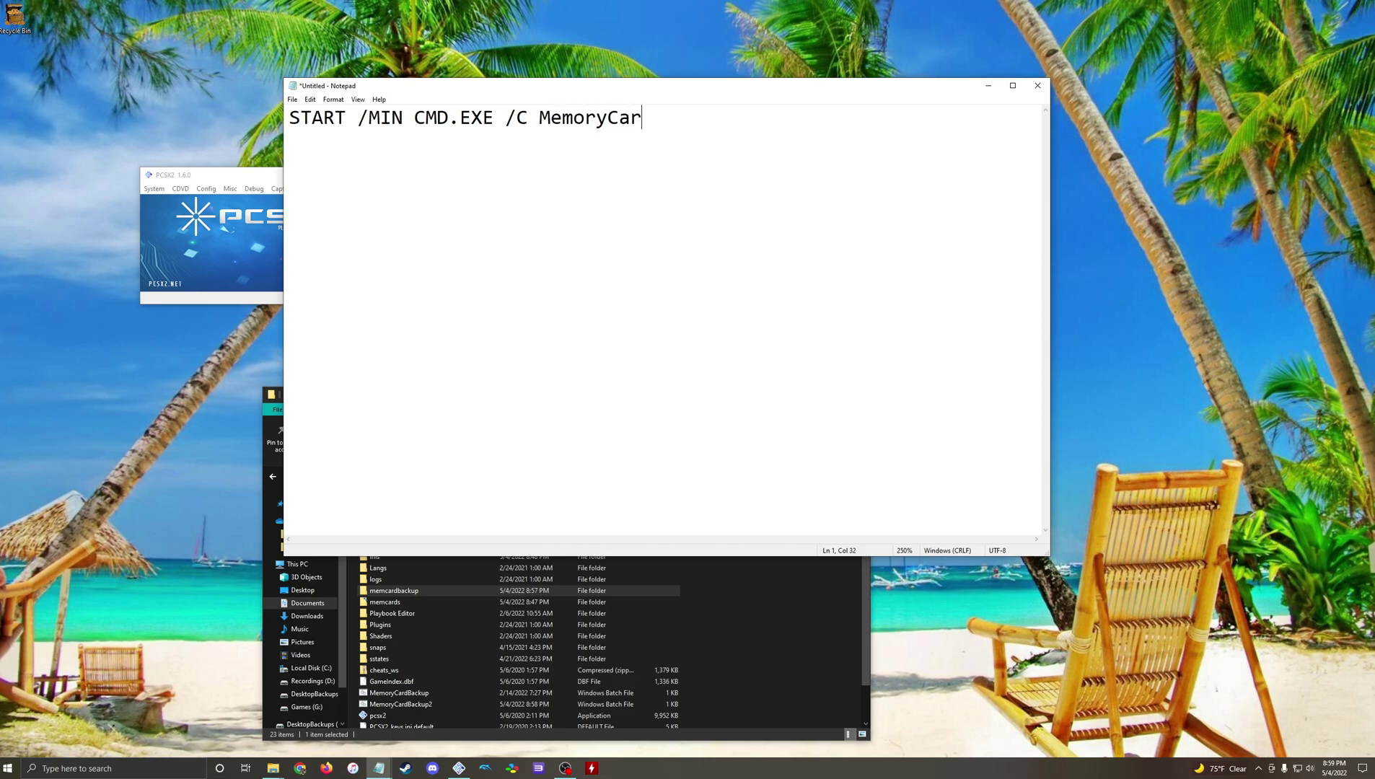
pyautogui.write('dBackup2.bat')
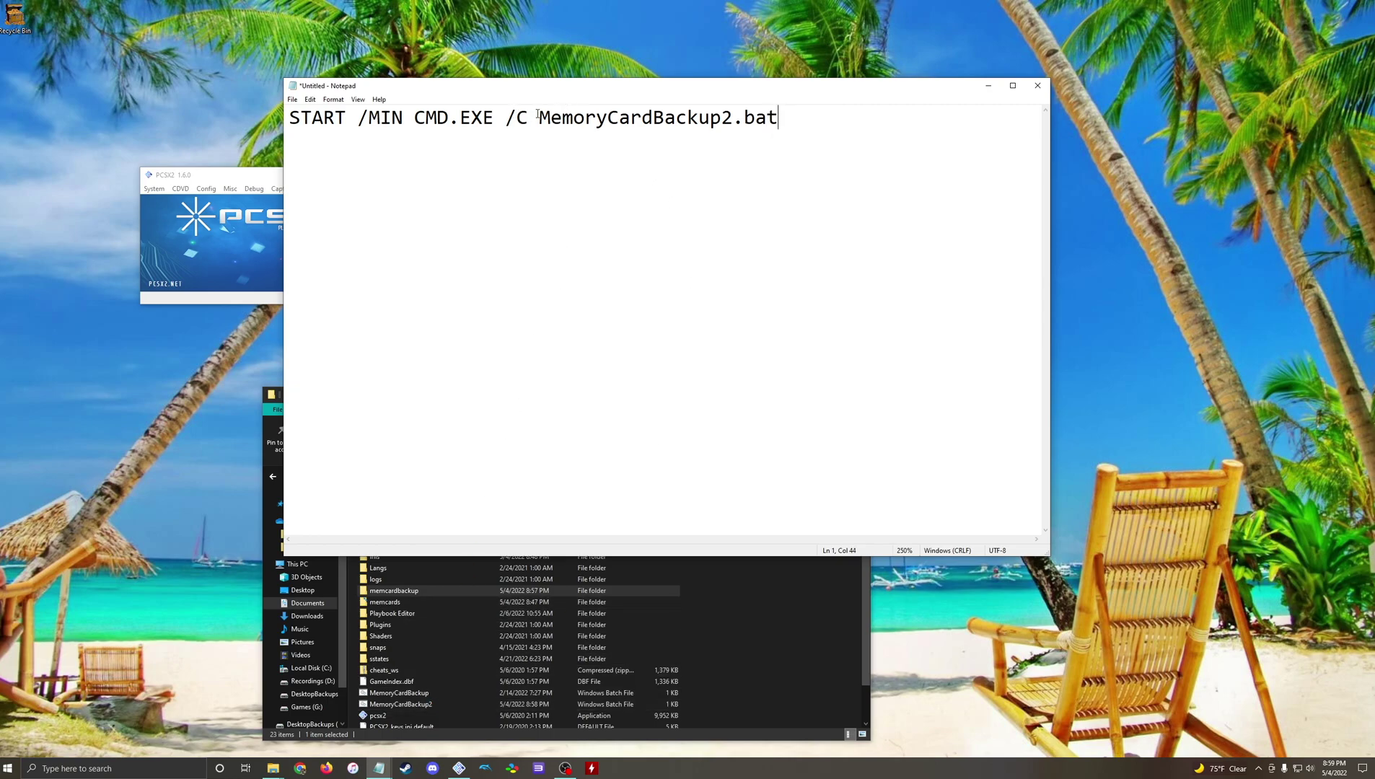
pyautogui.moveTo(541, 113); pyautogui.dragTo(790, 117)
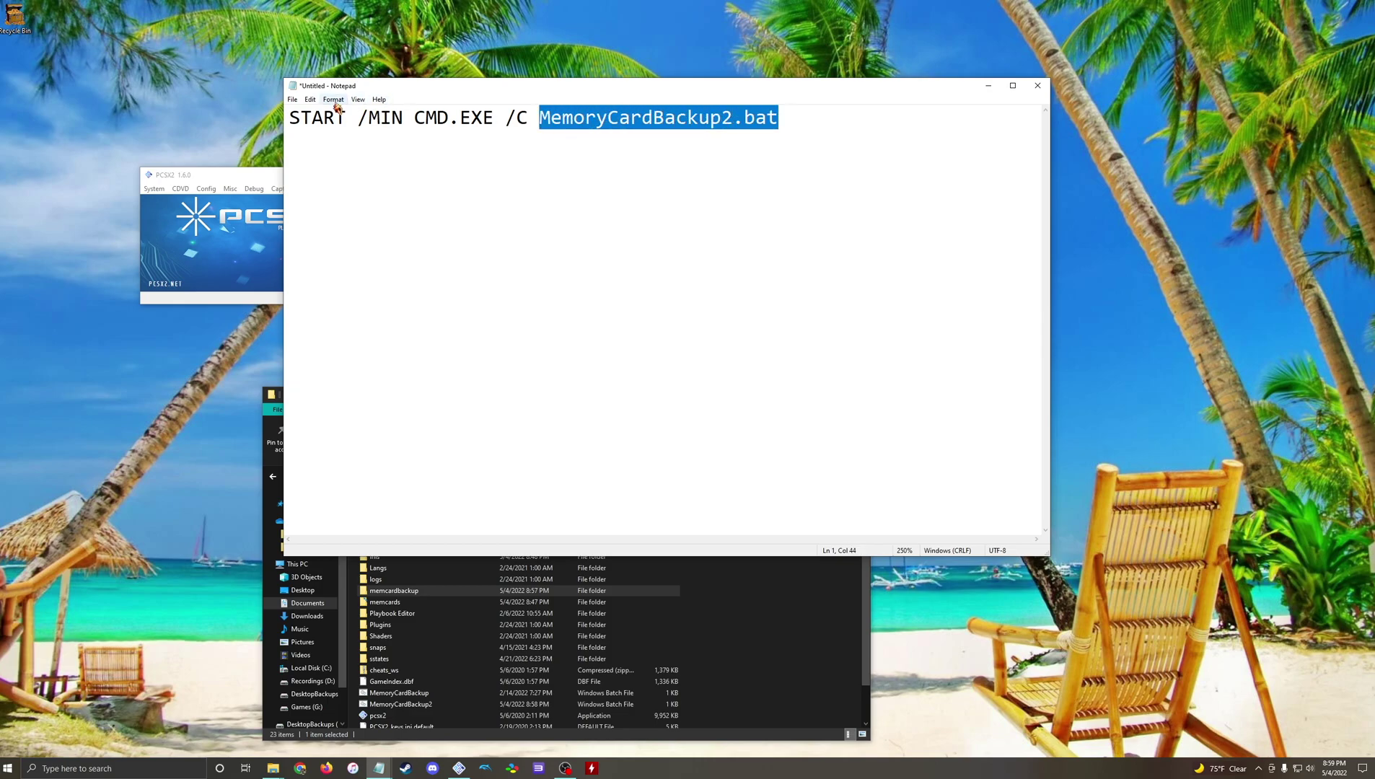
# Step: Save the launcher as RunMemCardBackup2.bat with the All Files type, then close Notepad
pyautogui.click(292, 100)
pyautogui.click(340, 159)
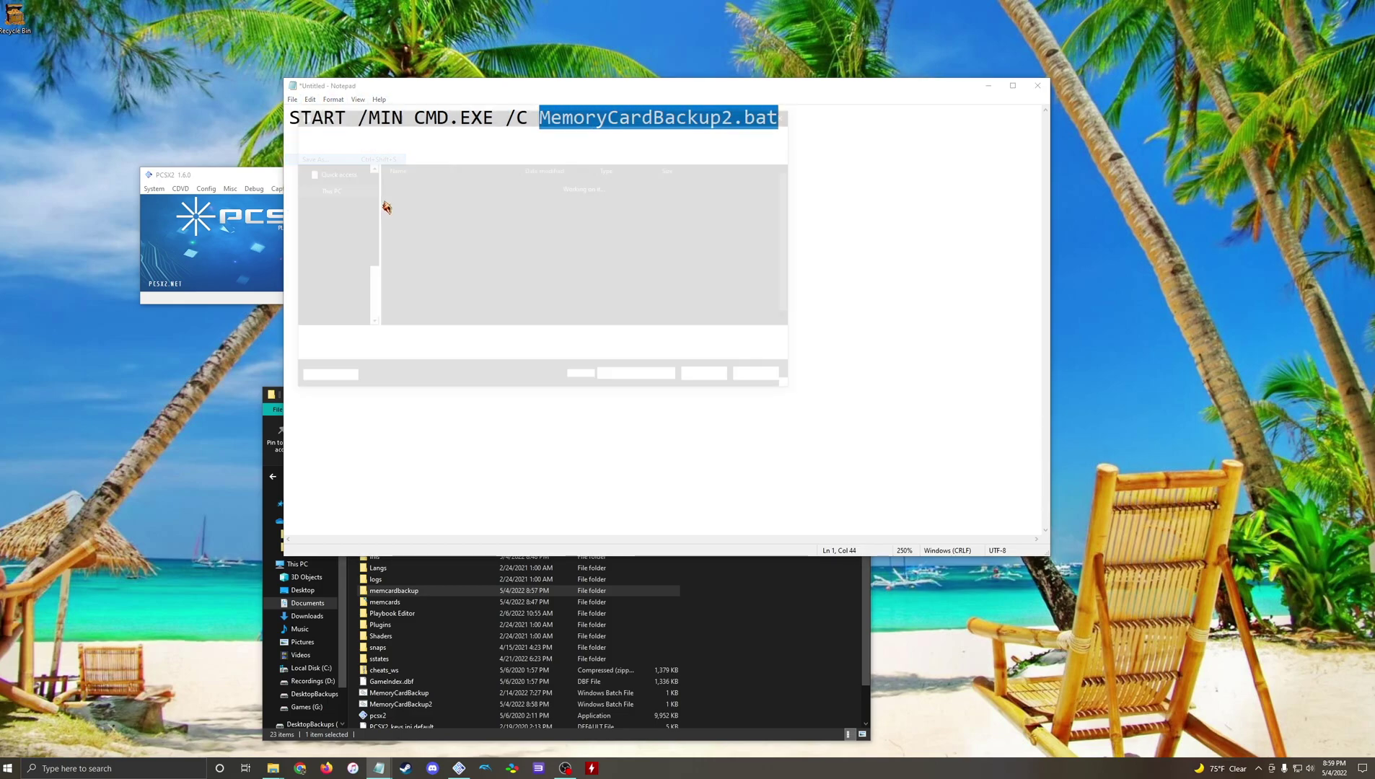
pyautogui.click(413, 354)
pyautogui.click(399, 374)
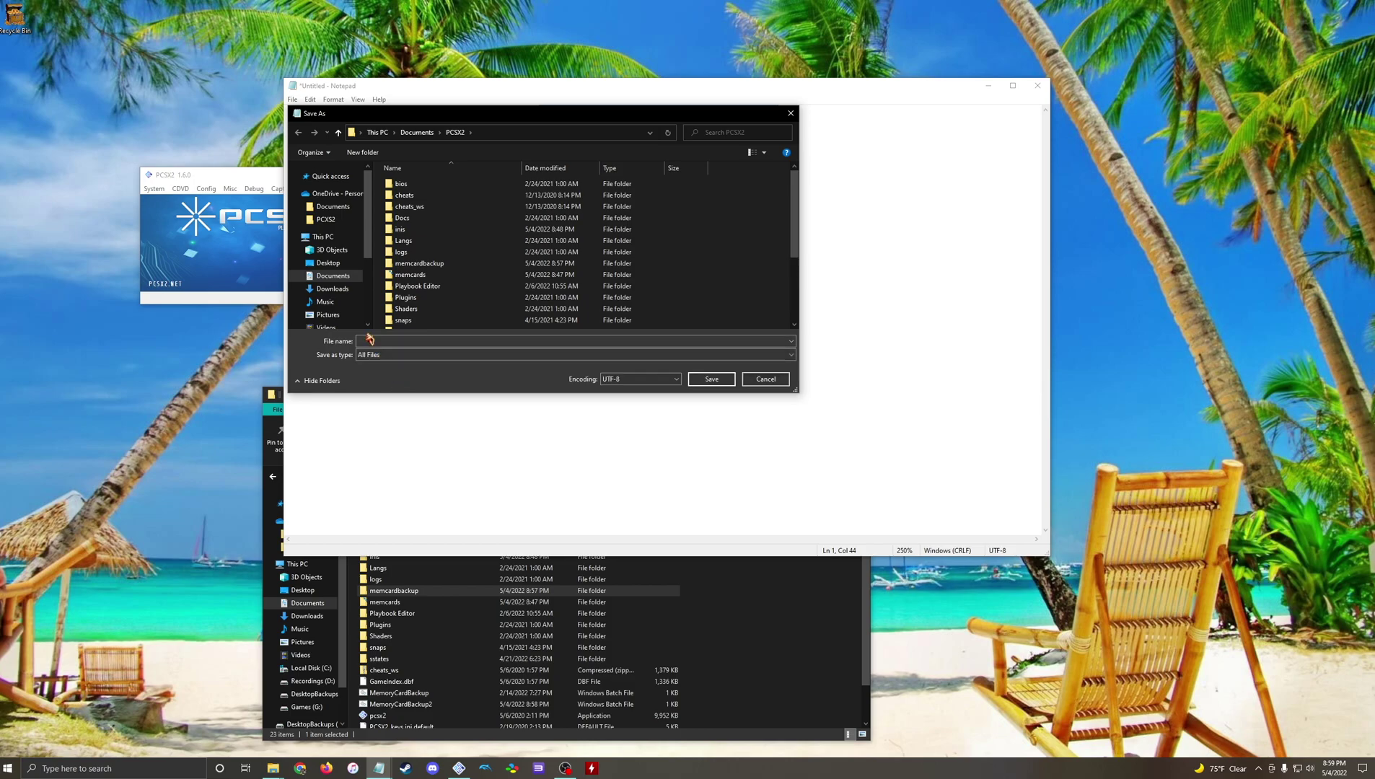
pyautogui.click(376, 341)
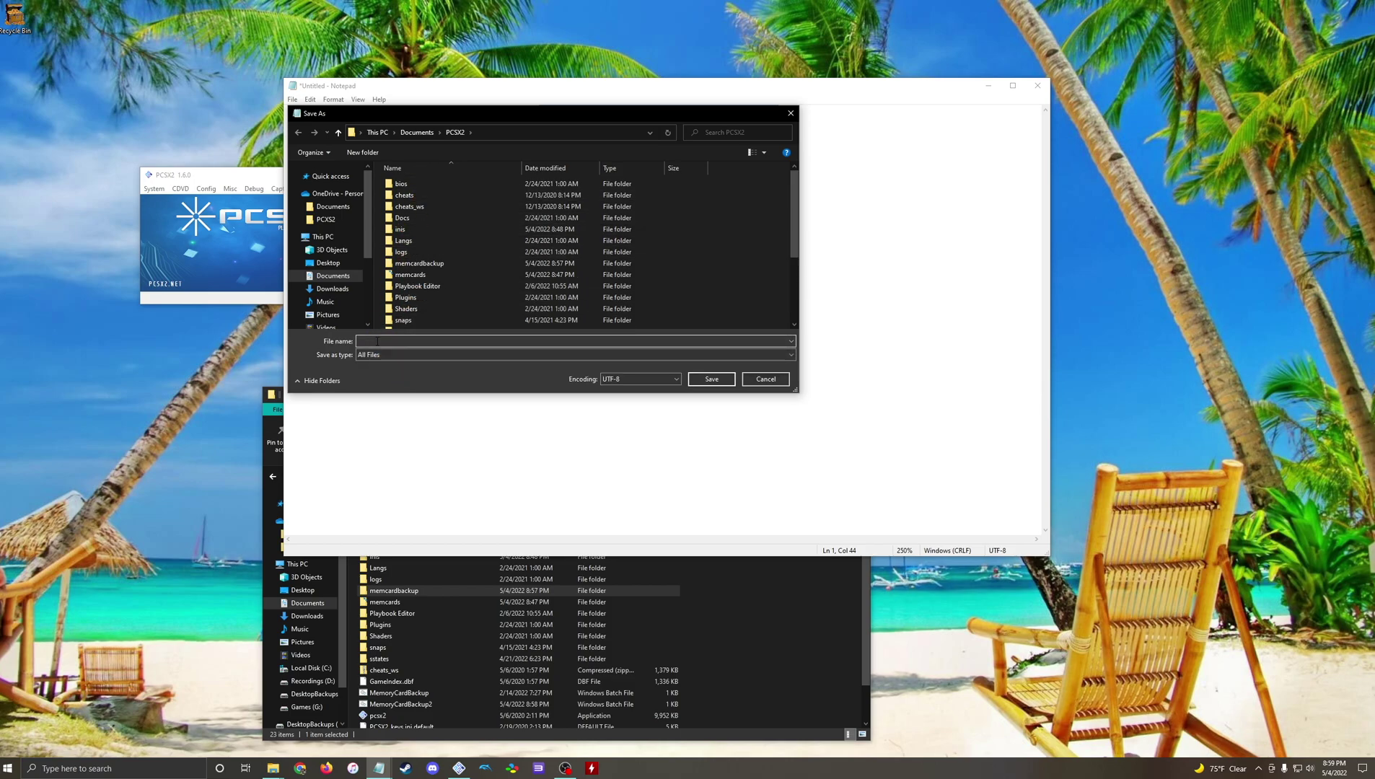
pyautogui.write('R')
pyautogui.press('Down')
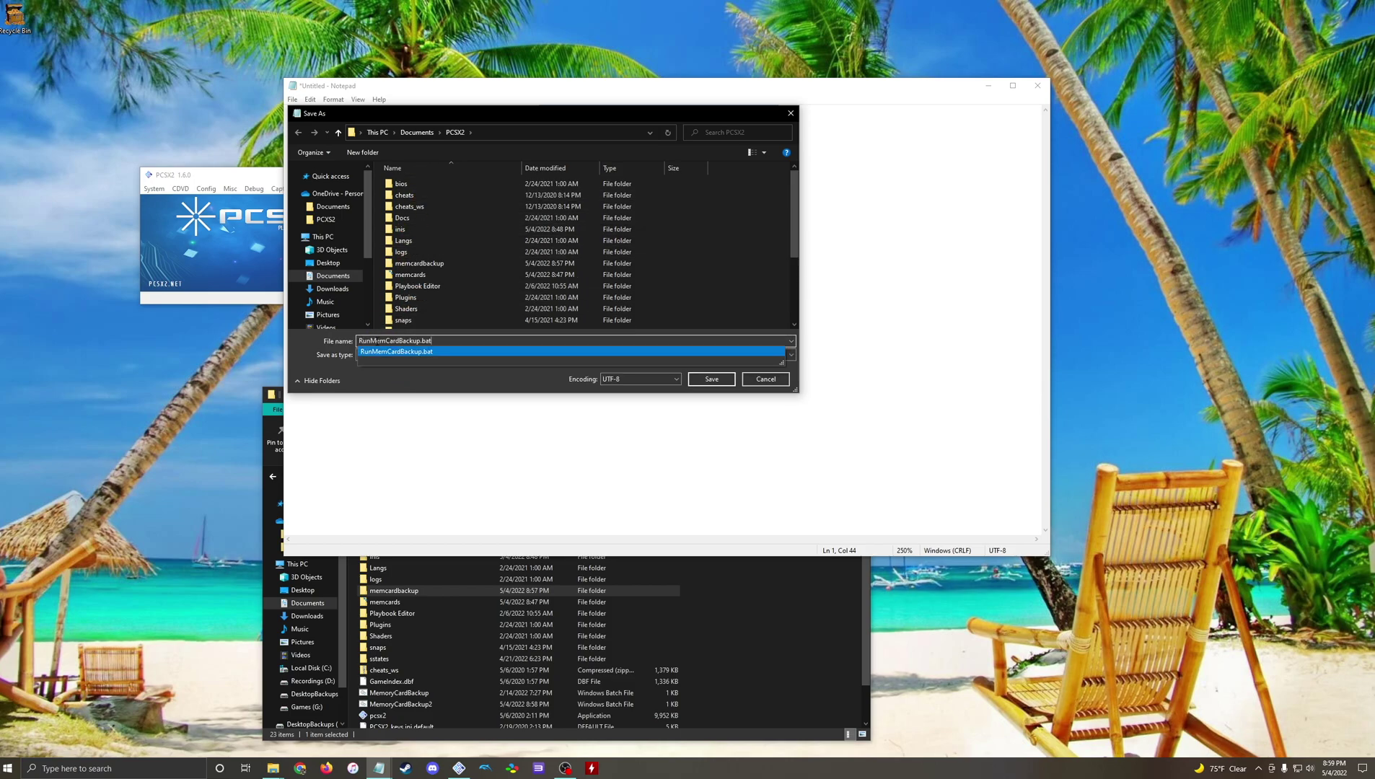
pyautogui.press('Left')
pyautogui.press('Left')
pyautogui.press('Left')
pyautogui.press('Left')
pyautogui.write('2')
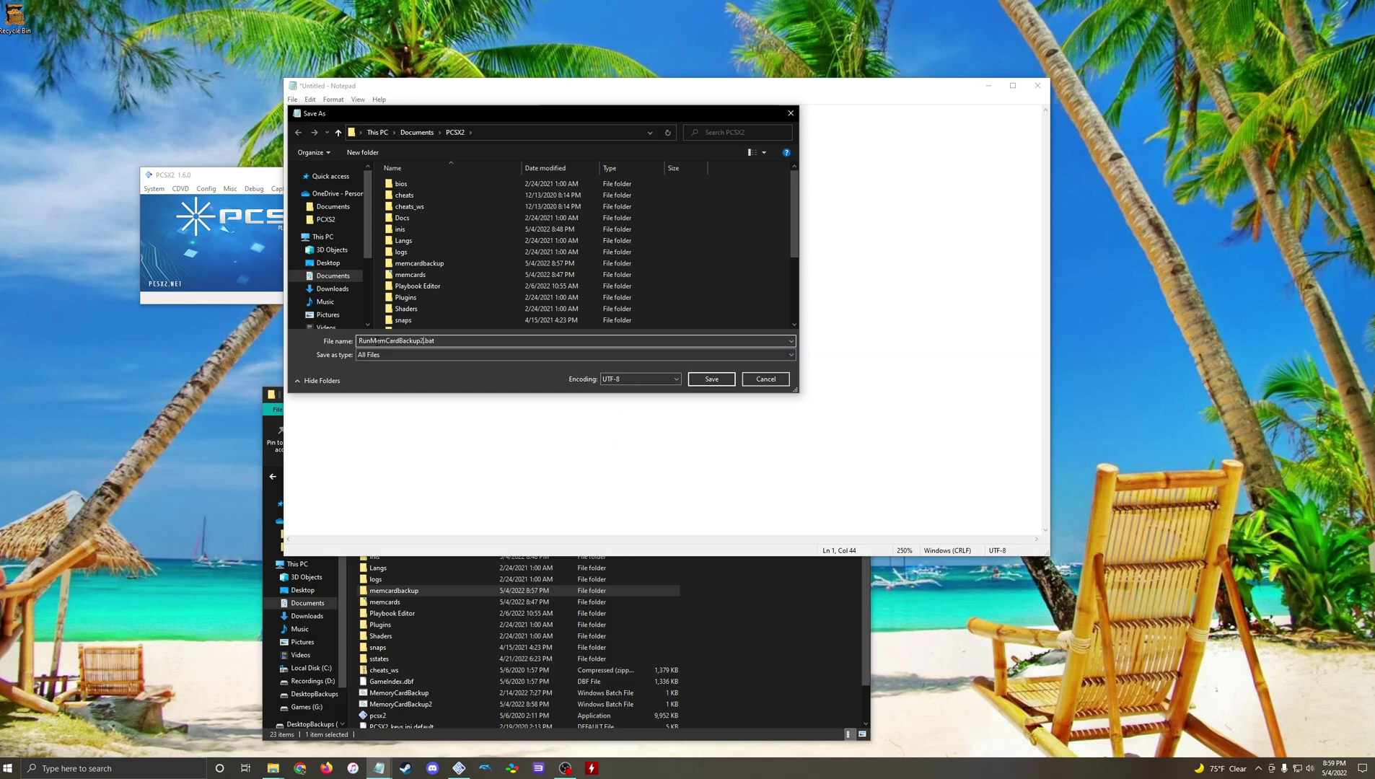
pyautogui.click(711, 379)
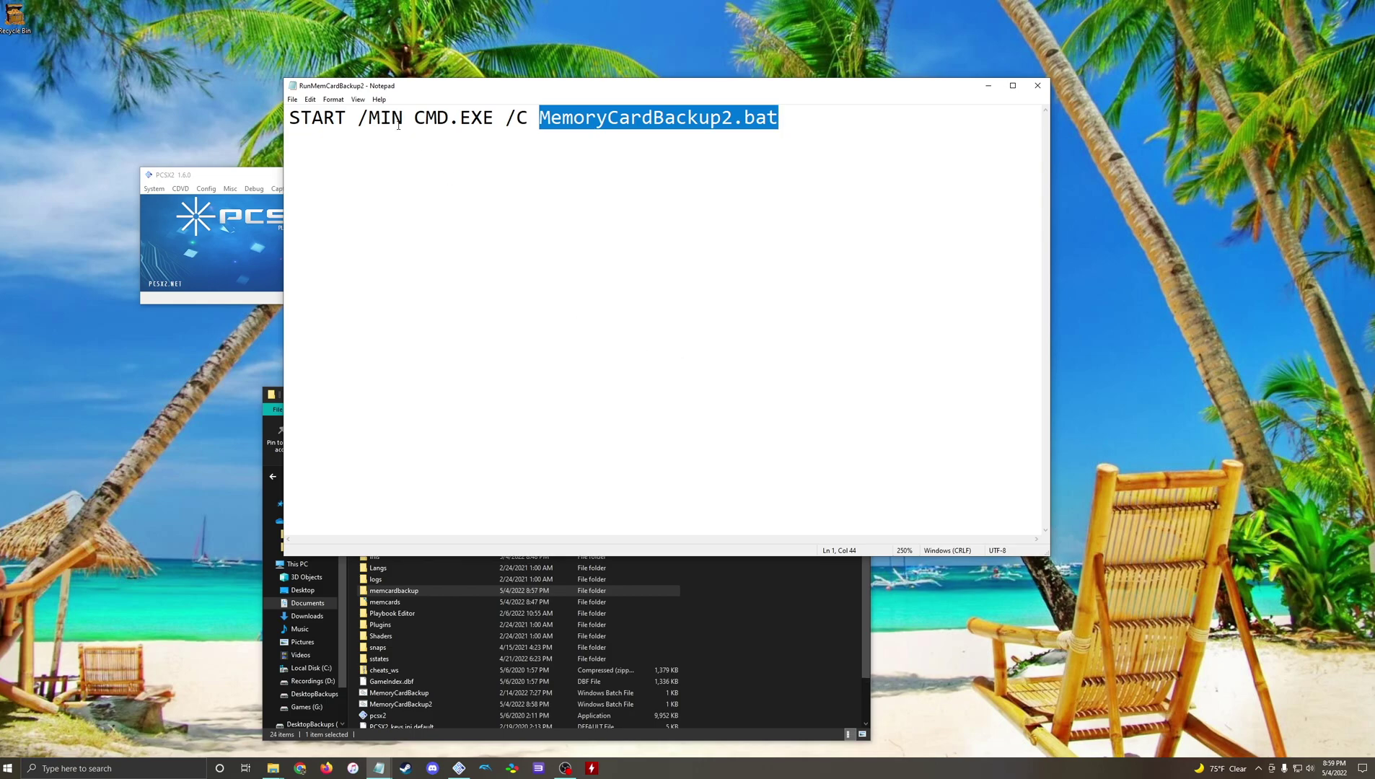
pyautogui.click(1038, 85)
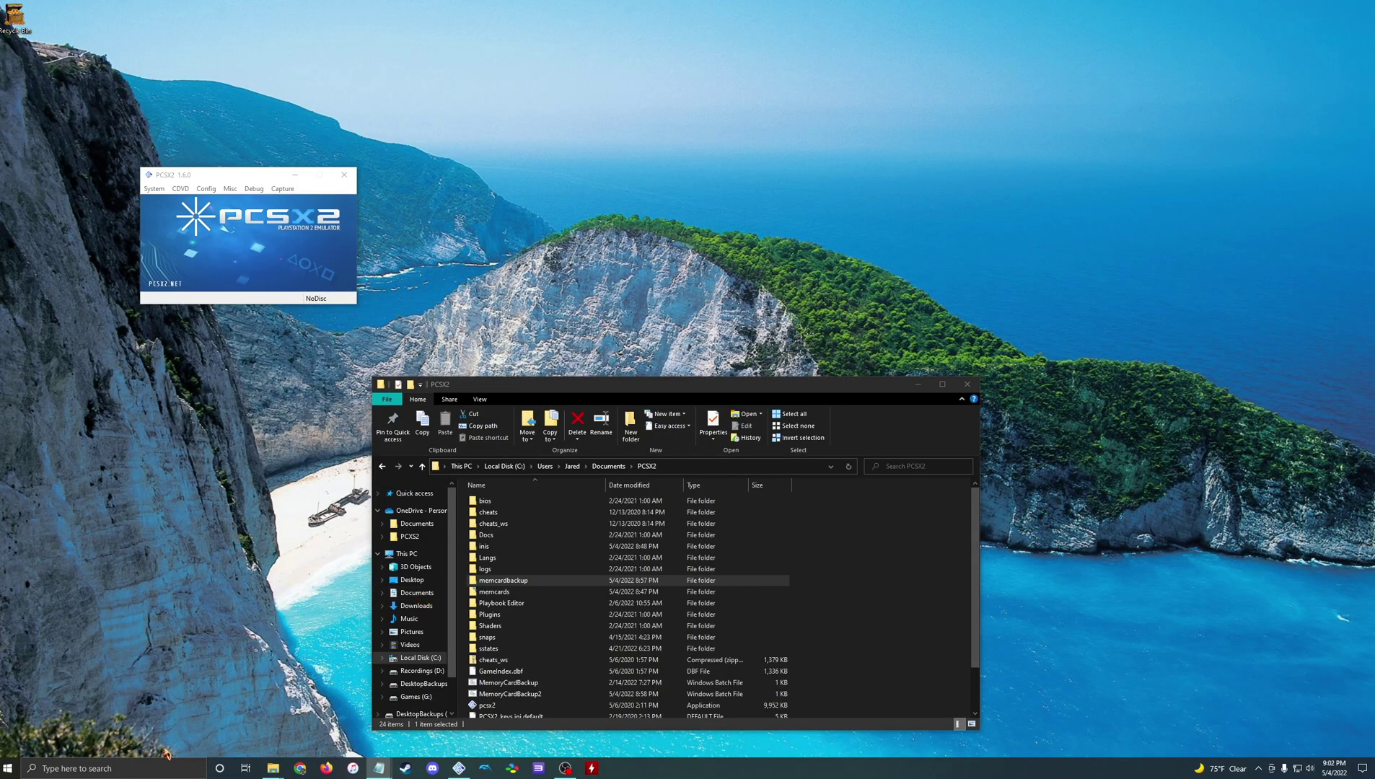
# Step: Launch Task Scheduler by searching for 'task'
pyautogui.click(131, 766)
pyautogui.write('task')
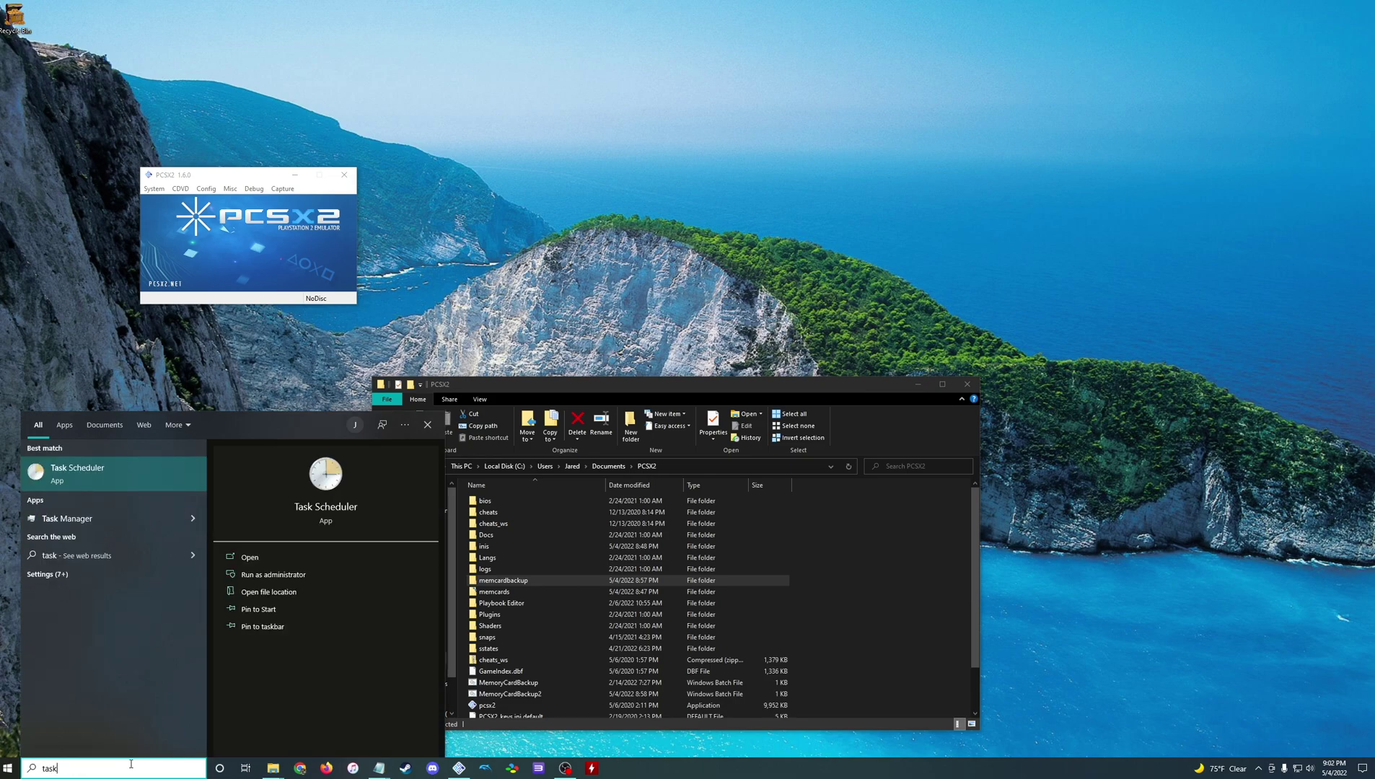
pyautogui.press('Return')
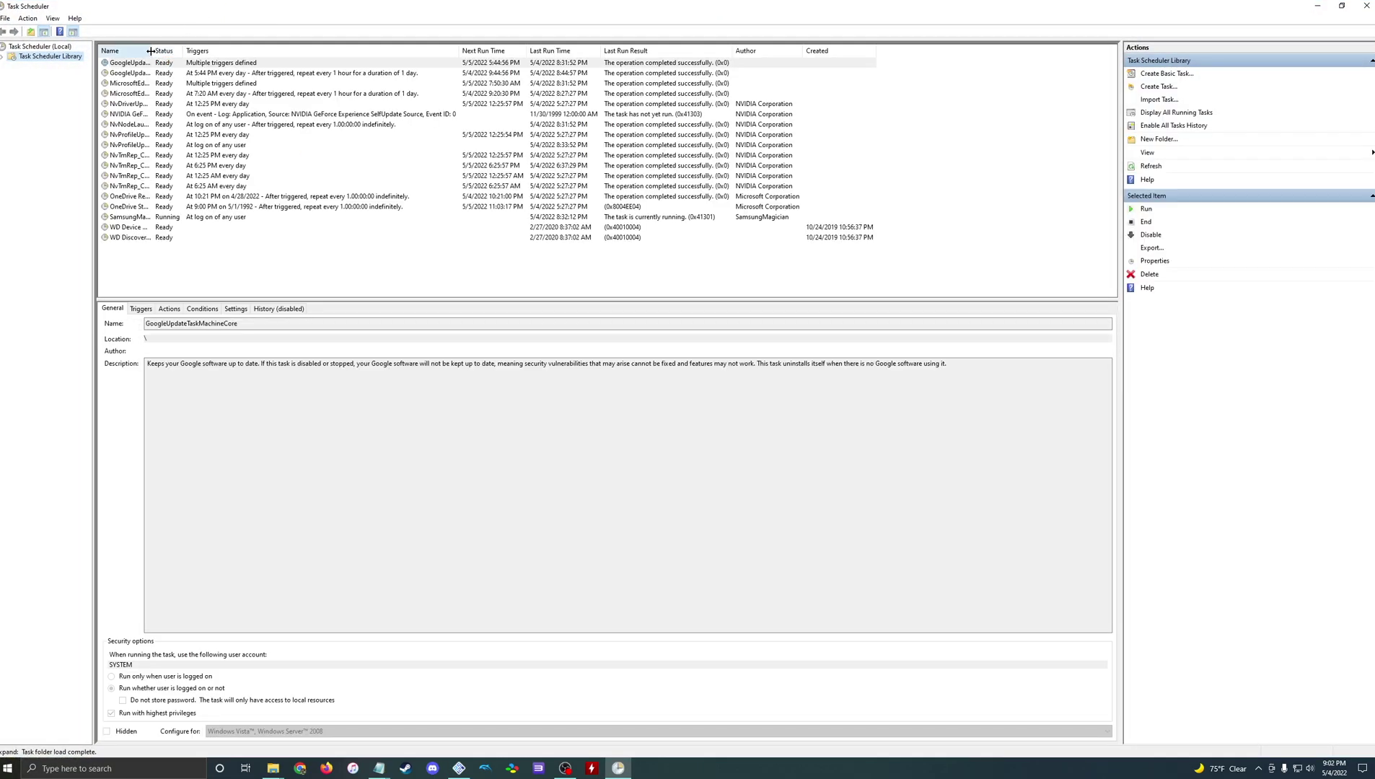
# Step: Create a new task named PCSX2 Backup that runs whether the user is logged on or not
pyautogui.moveTo(150, 51); pyautogui.dragTo(179, 51)
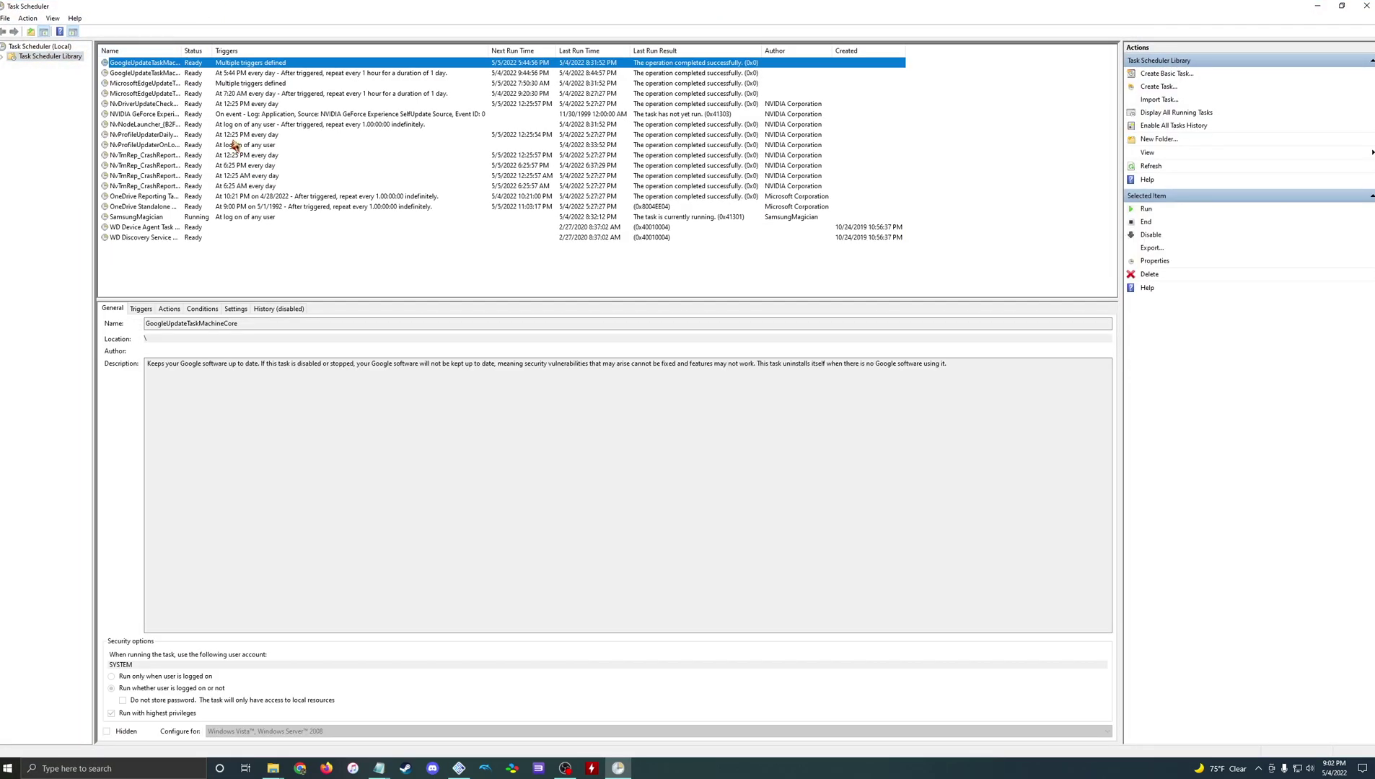
pyautogui.click(232, 268)
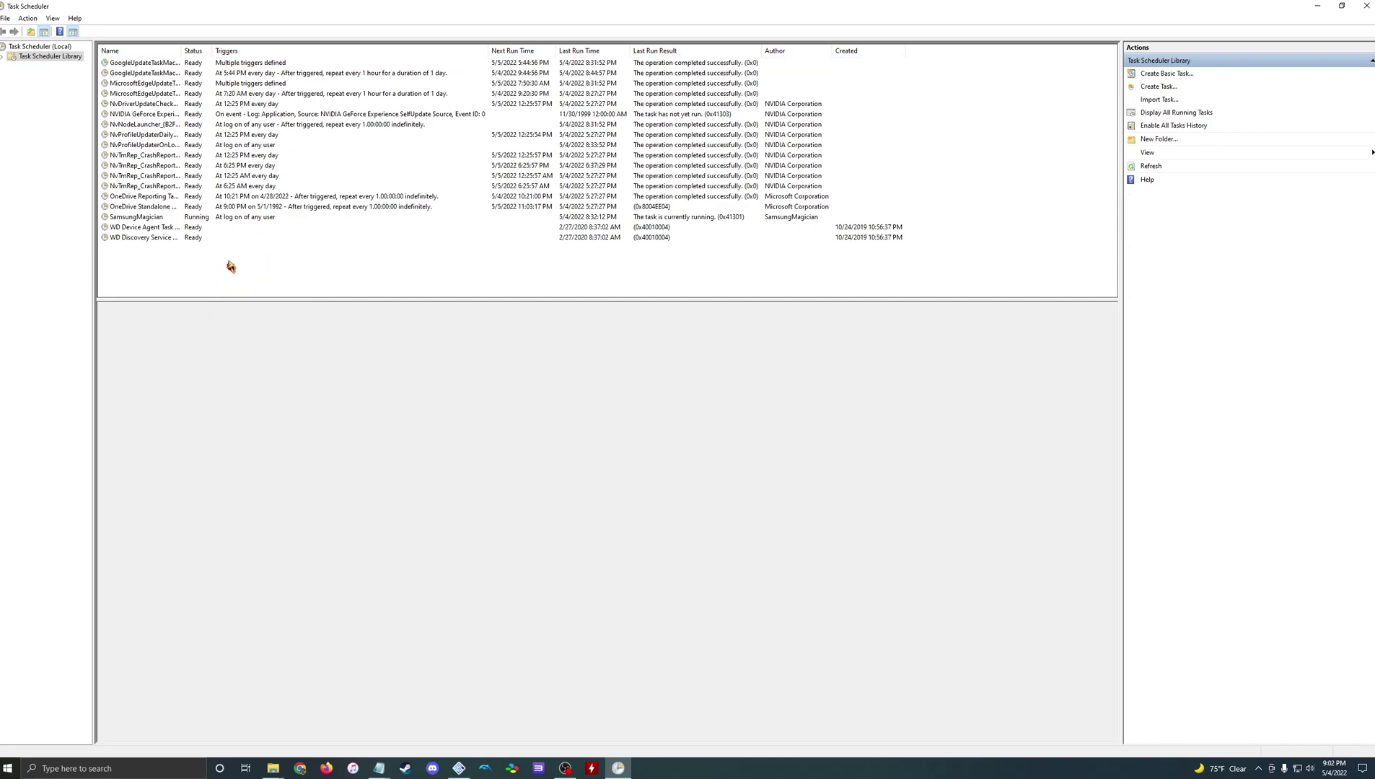
pyautogui.rightClick(281, 262)
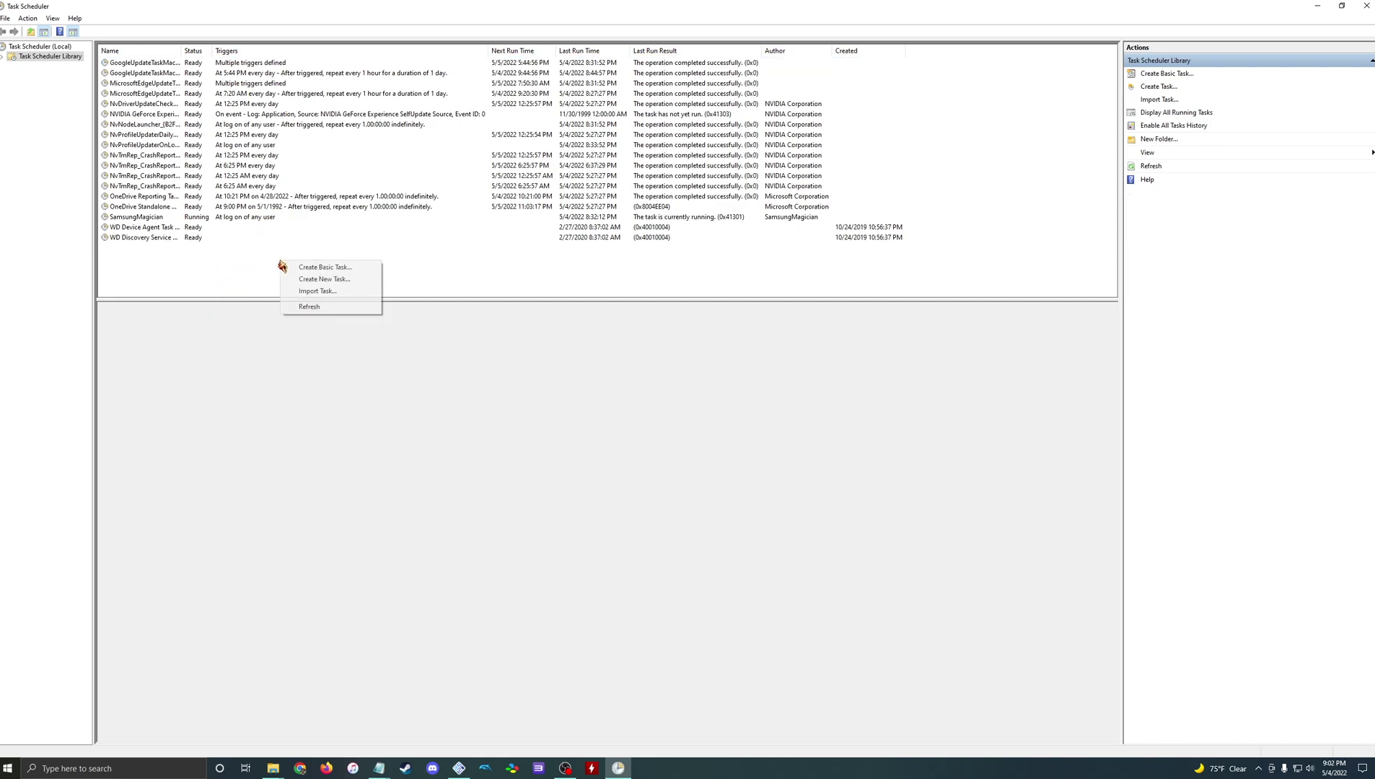
pyautogui.click(359, 279)
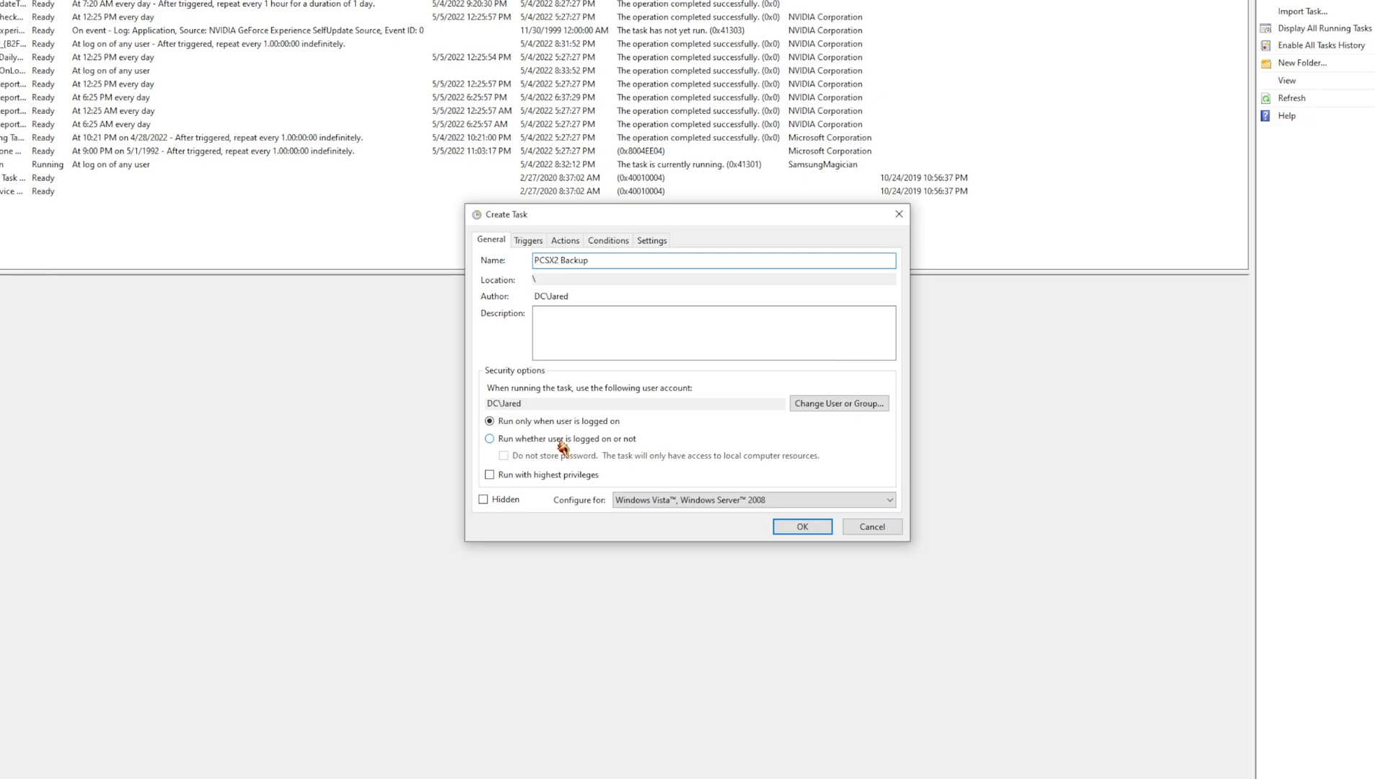
pyautogui.click(563, 441)
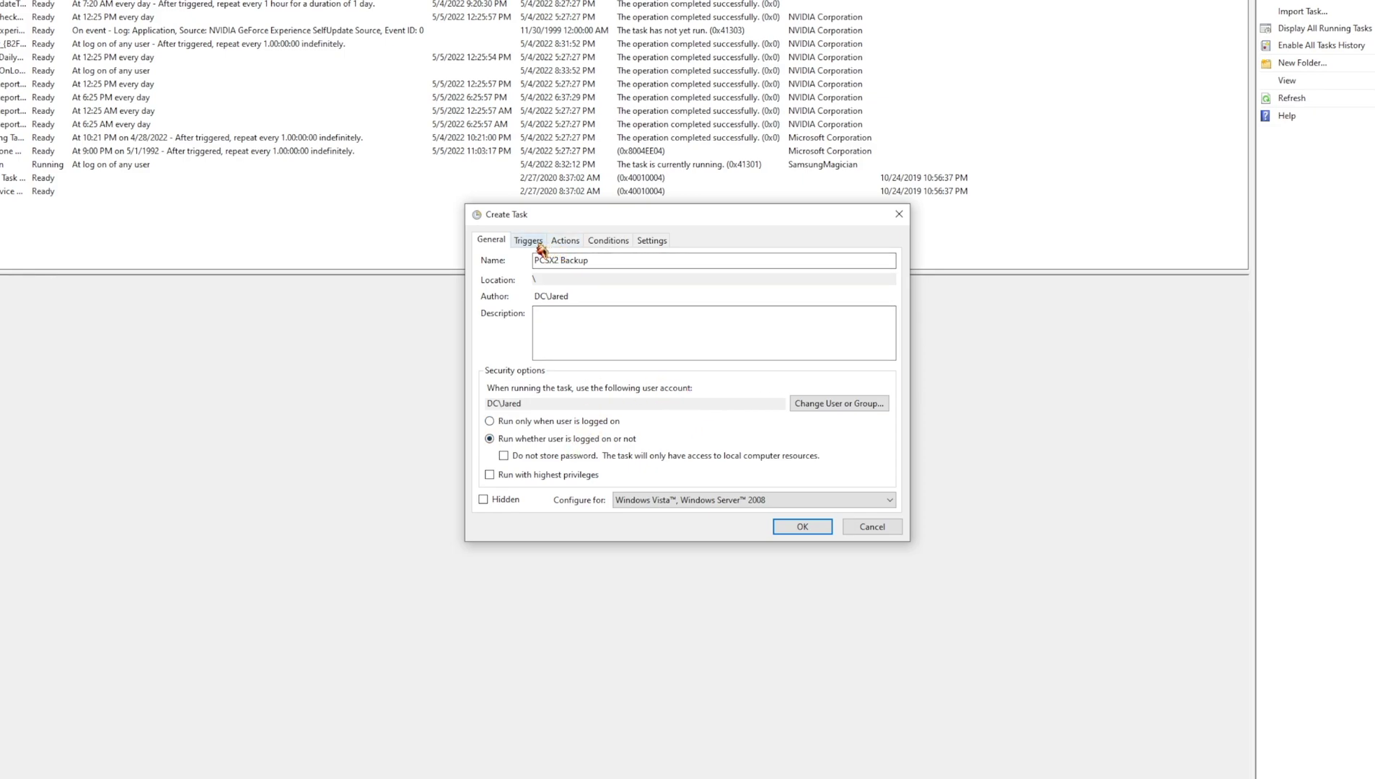
# Step: Add a Start a program action pointing to RunMemCardBackup2.bat in the PCSX2 folder
pyautogui.click(563, 242)
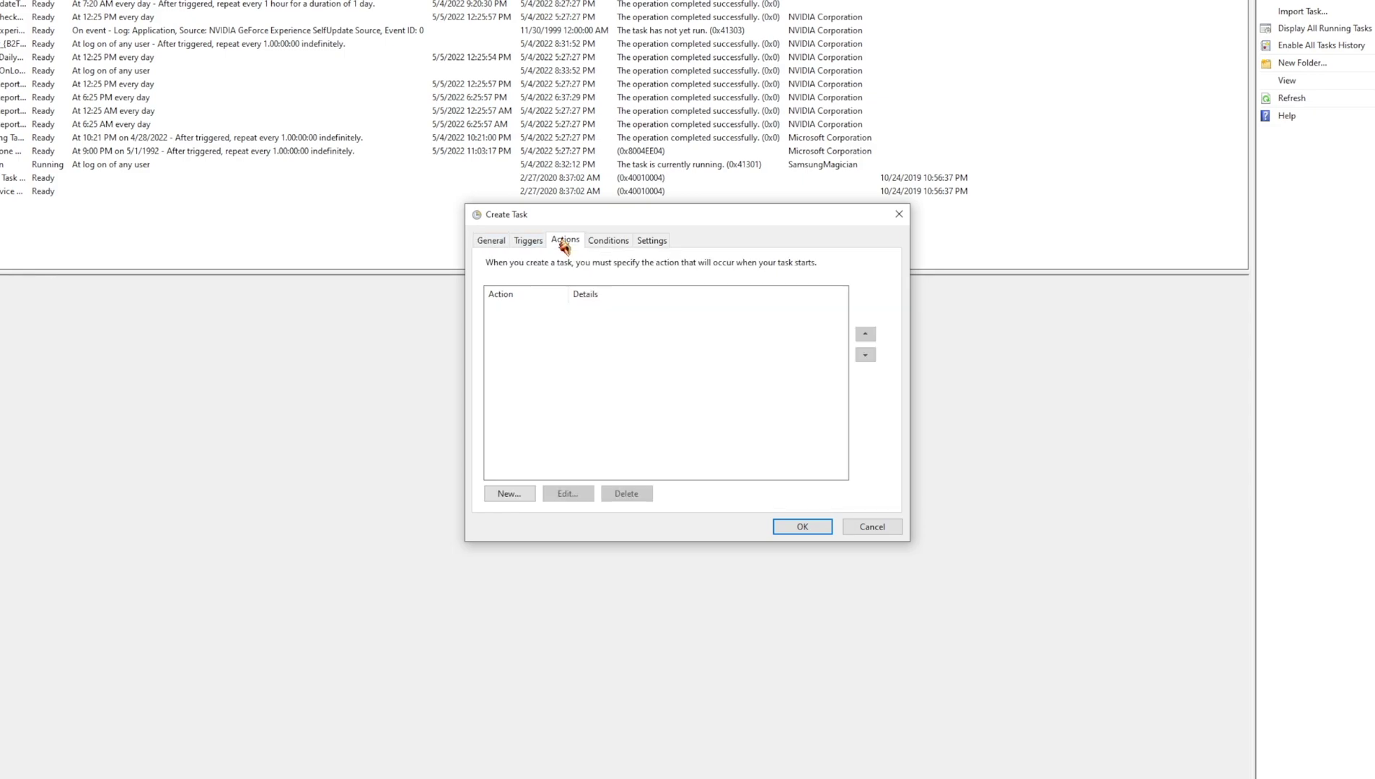
pyautogui.click(507, 494)
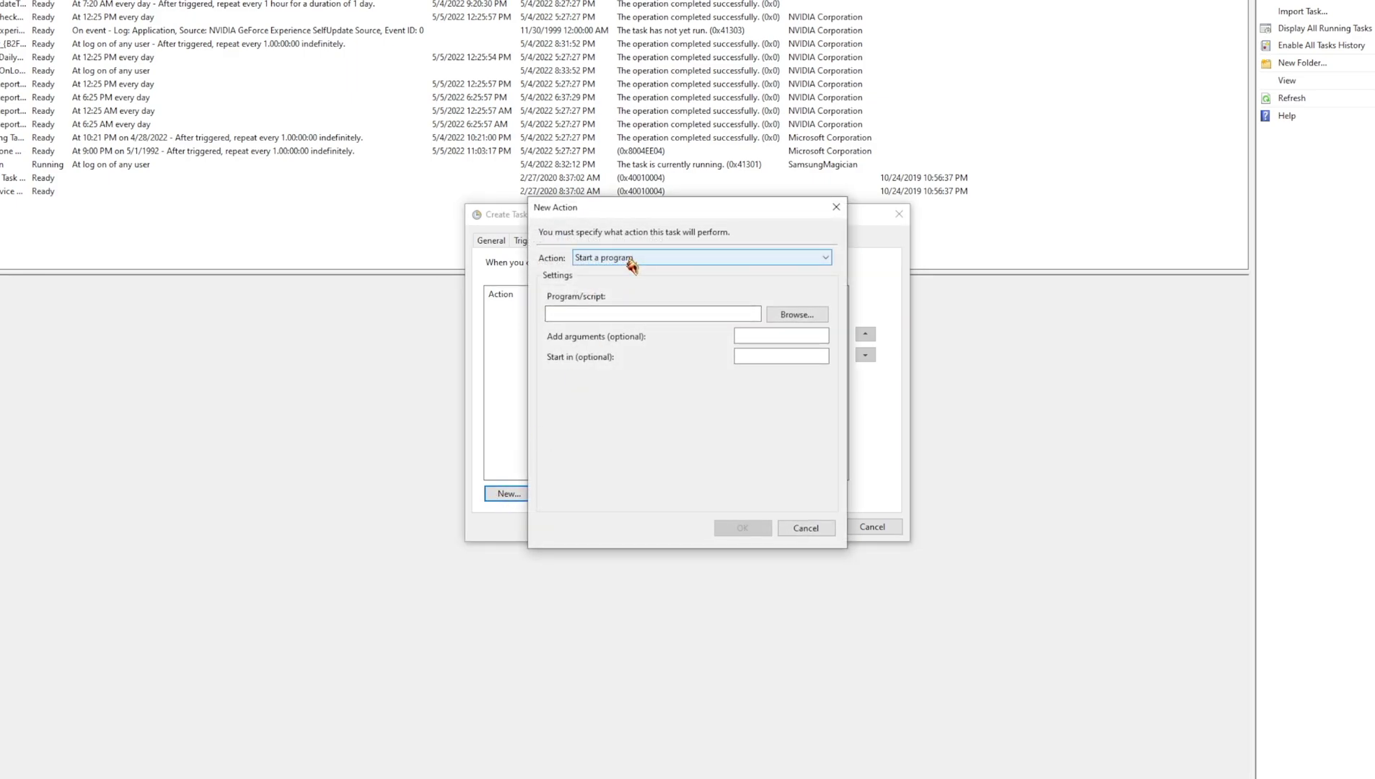
pyautogui.click(622, 311)
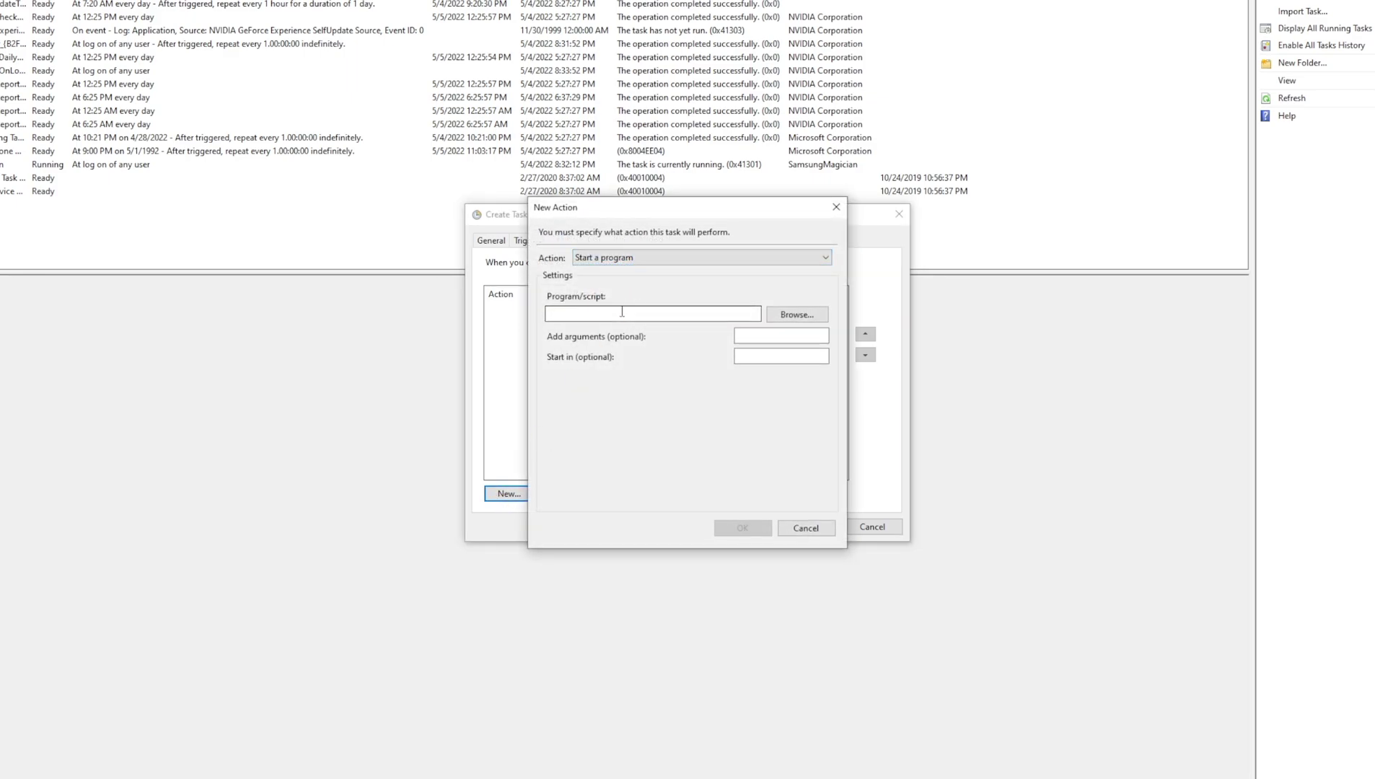
pyautogui.click(796, 315)
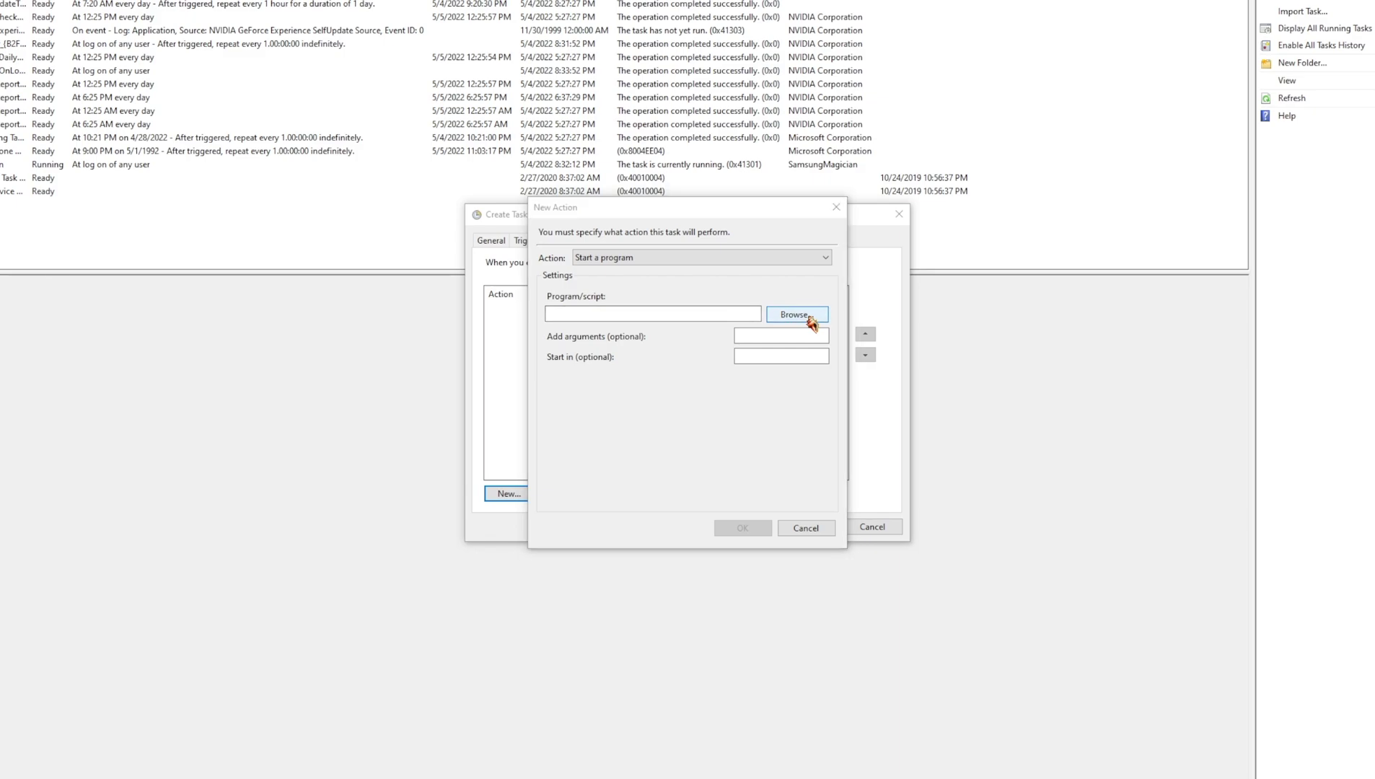
pyautogui.scroll(-3, 439, 309)
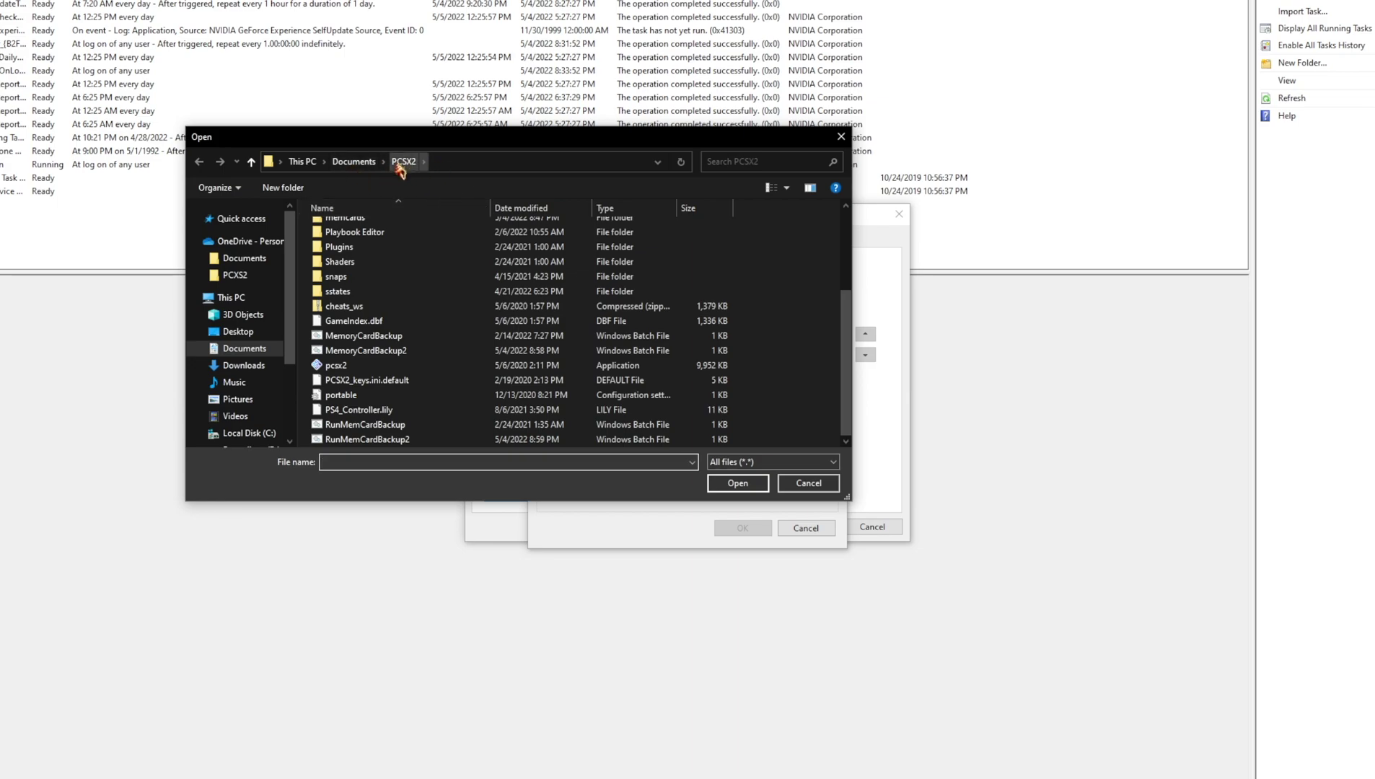
pyautogui.moveTo(402, 137); pyautogui.dragTo(351, 119)
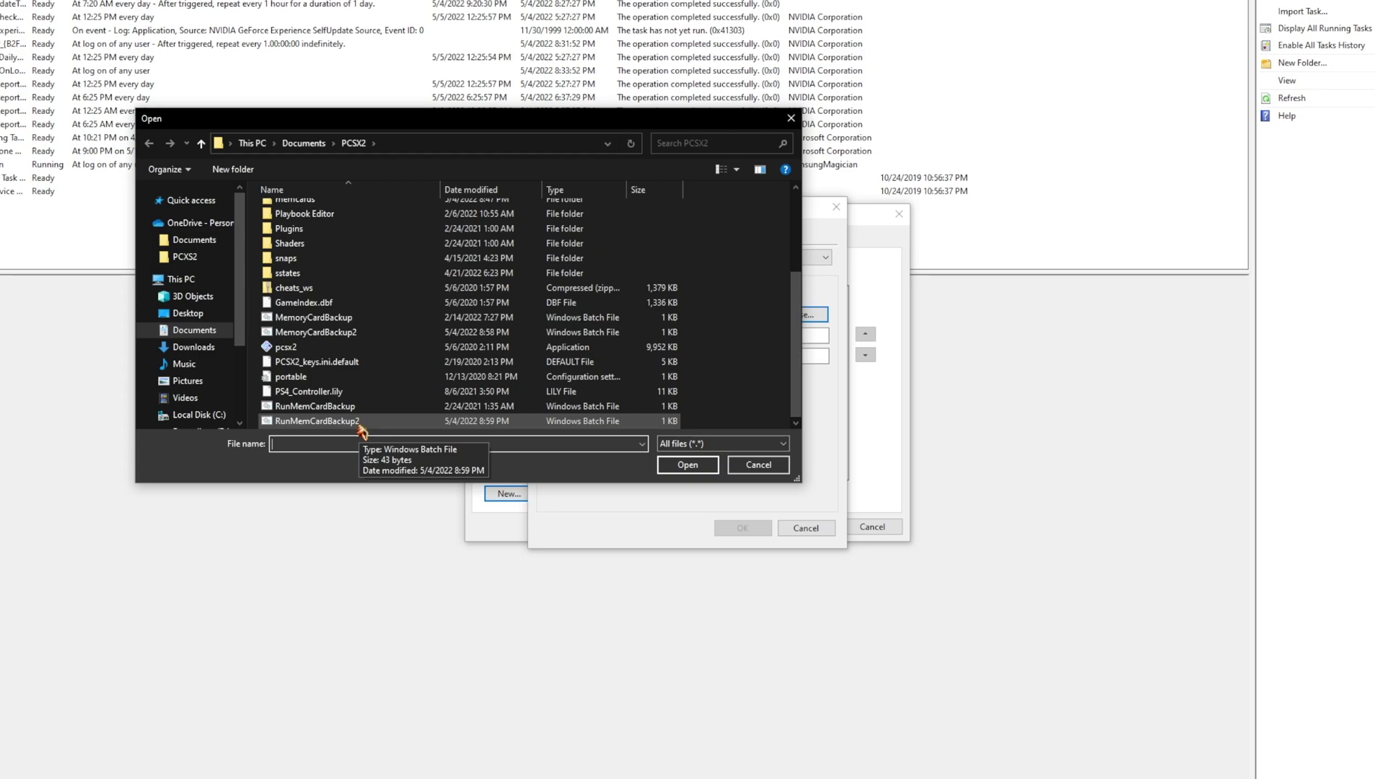
pyautogui.doubleClick(318, 420)
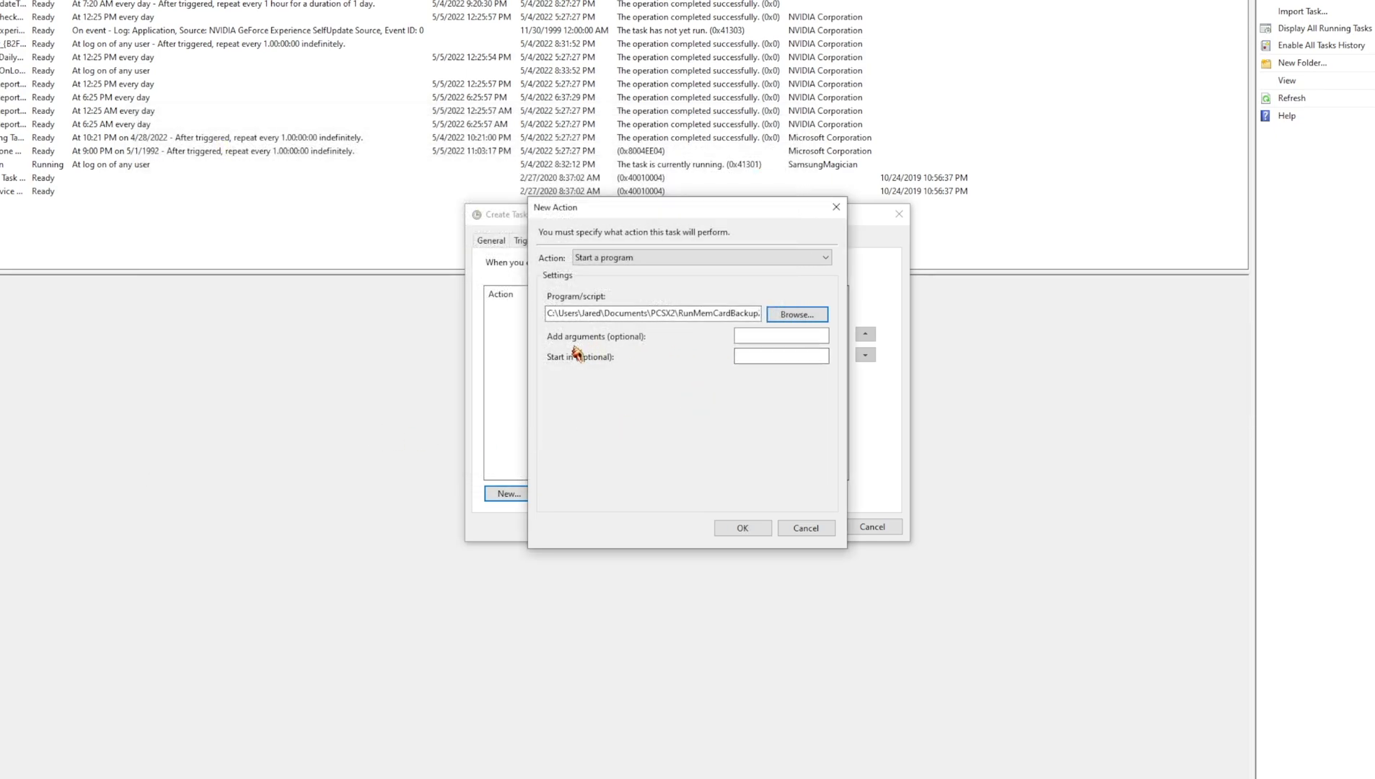
# Step: Set Start in to the PCSX2 folder path copied from the program path, verify it, and confirm the action
pyautogui.click(745, 356)
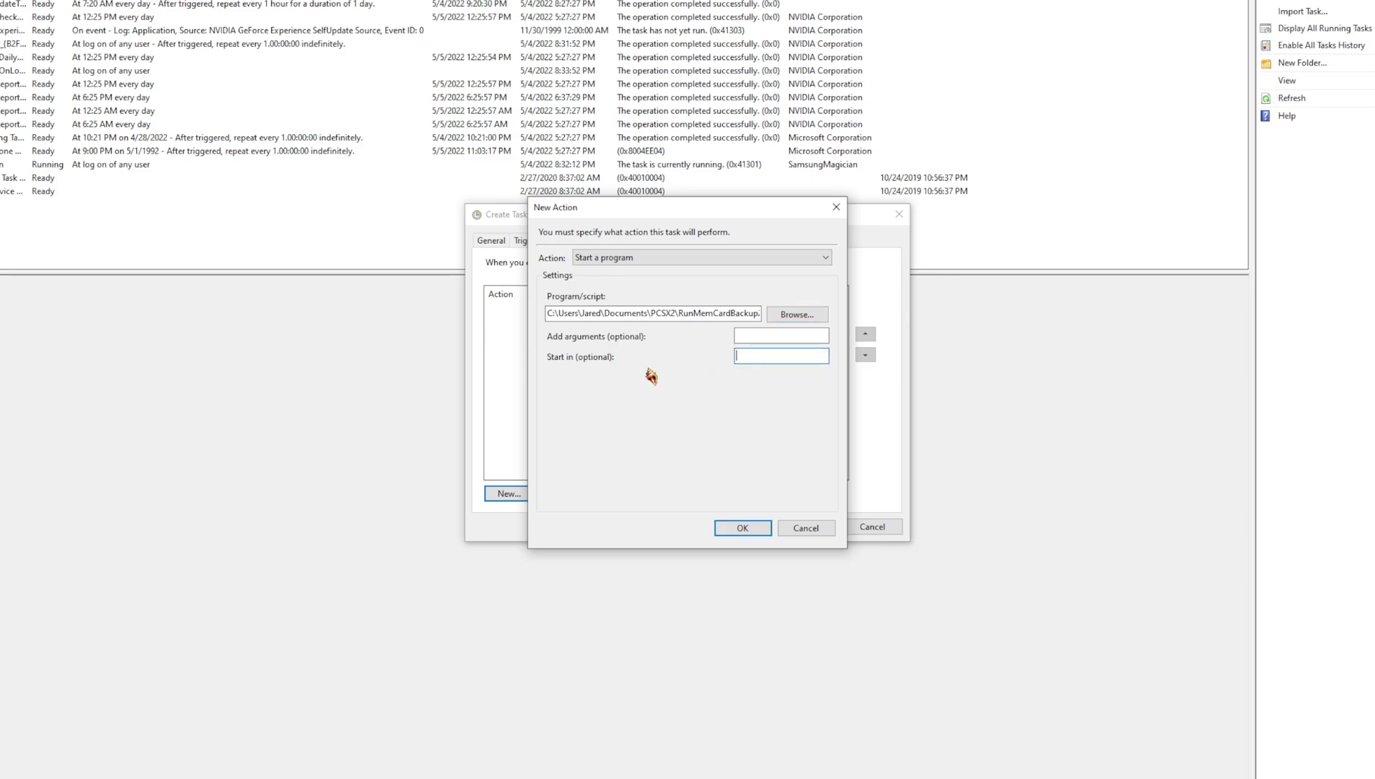
pyautogui.click(676, 311)
pyautogui.moveTo(676, 312); pyautogui.dragTo(542, 316)
pyautogui.hotkey('ctrl', 'c')
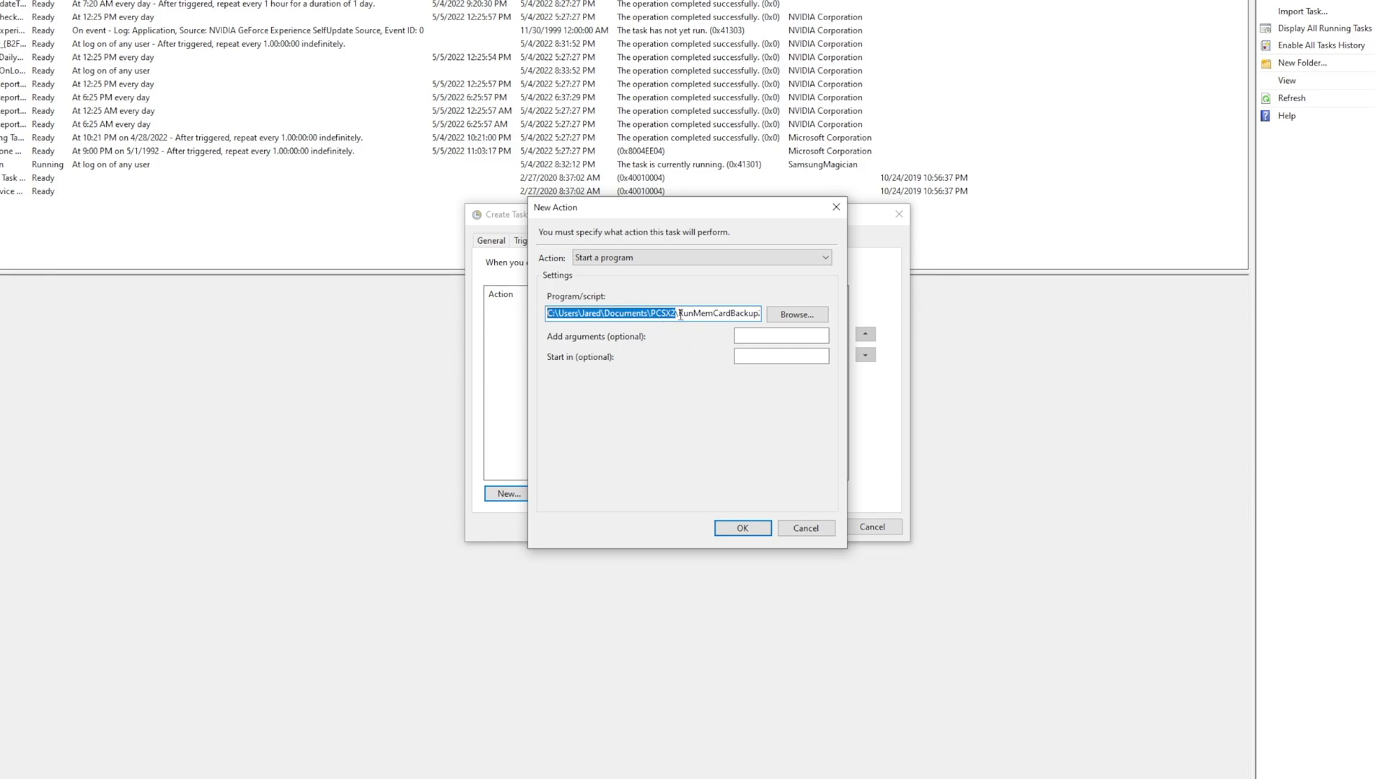
pyautogui.click(762, 358)
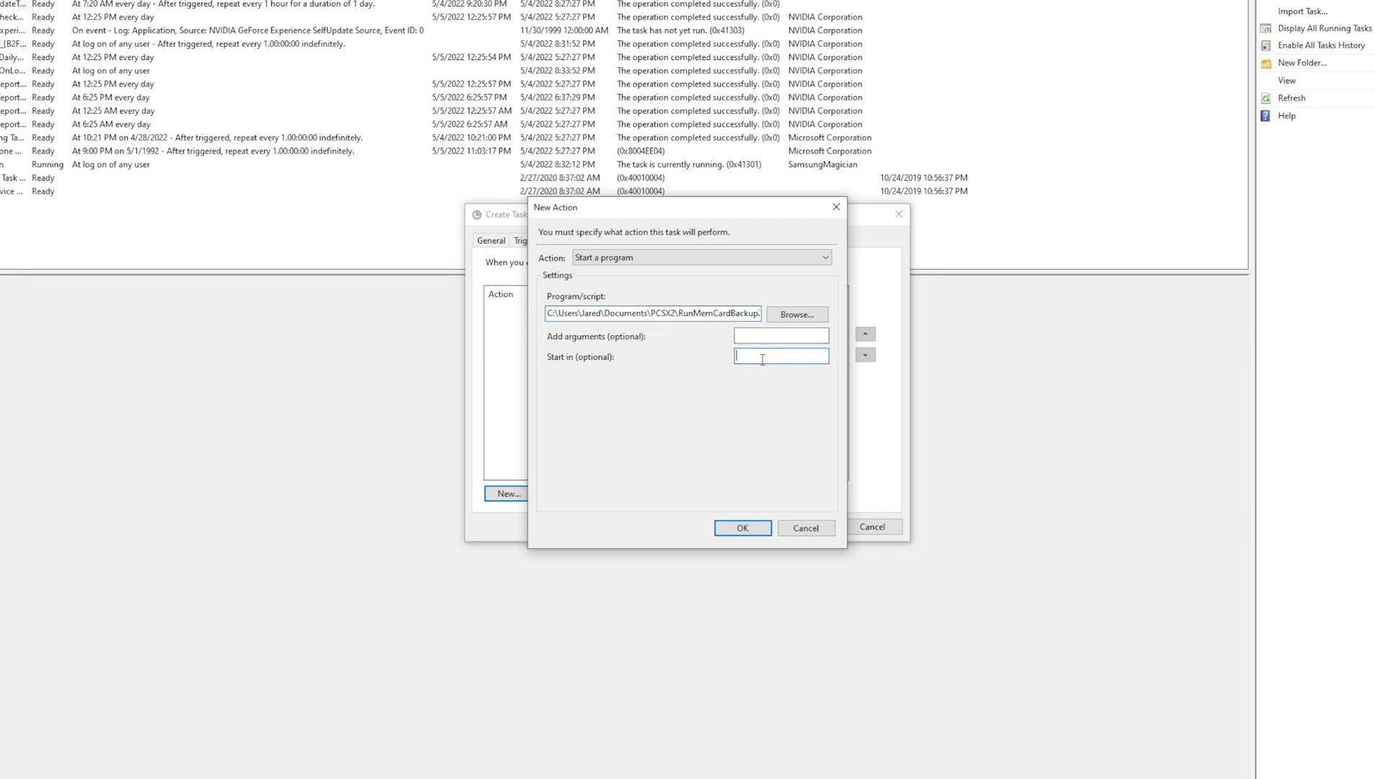
pyautogui.hotkey('ctrl', 'v')
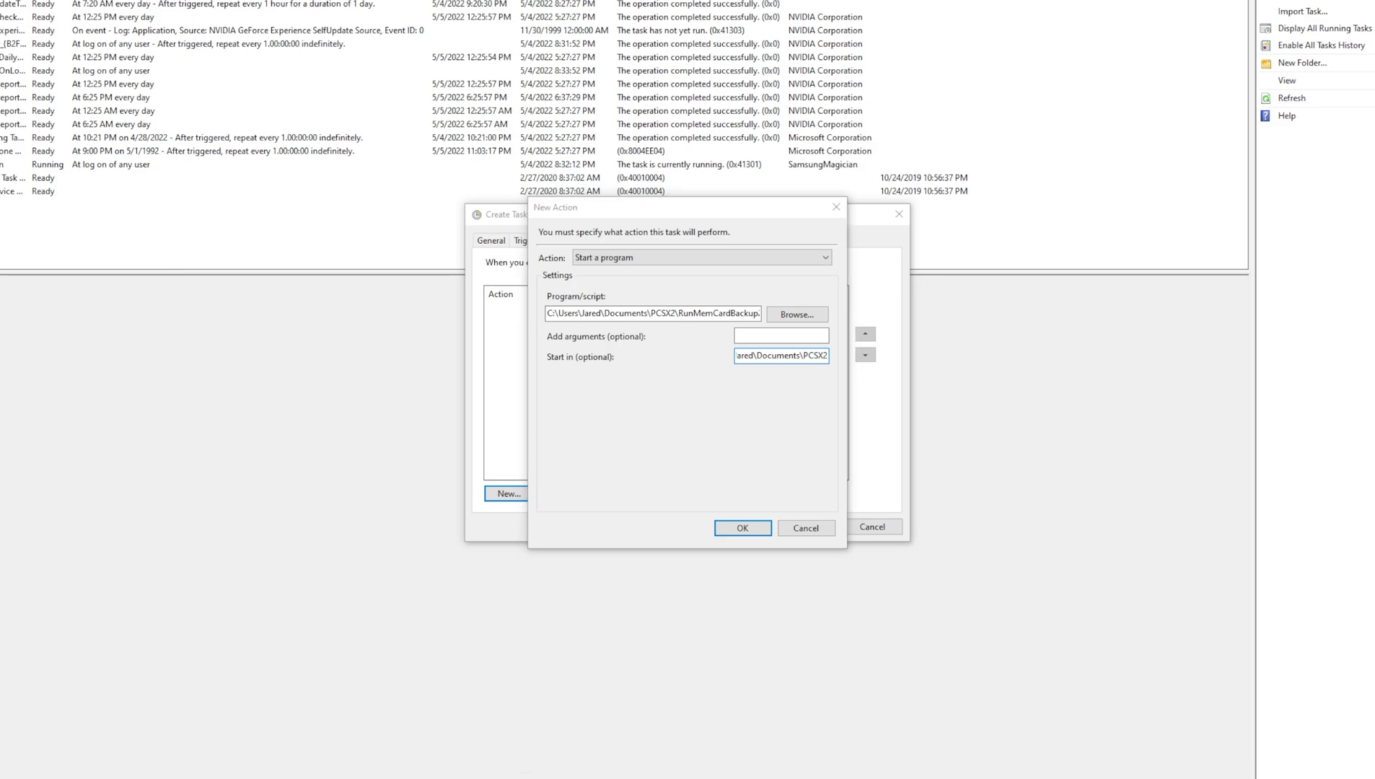
pyautogui.click(216, 771)
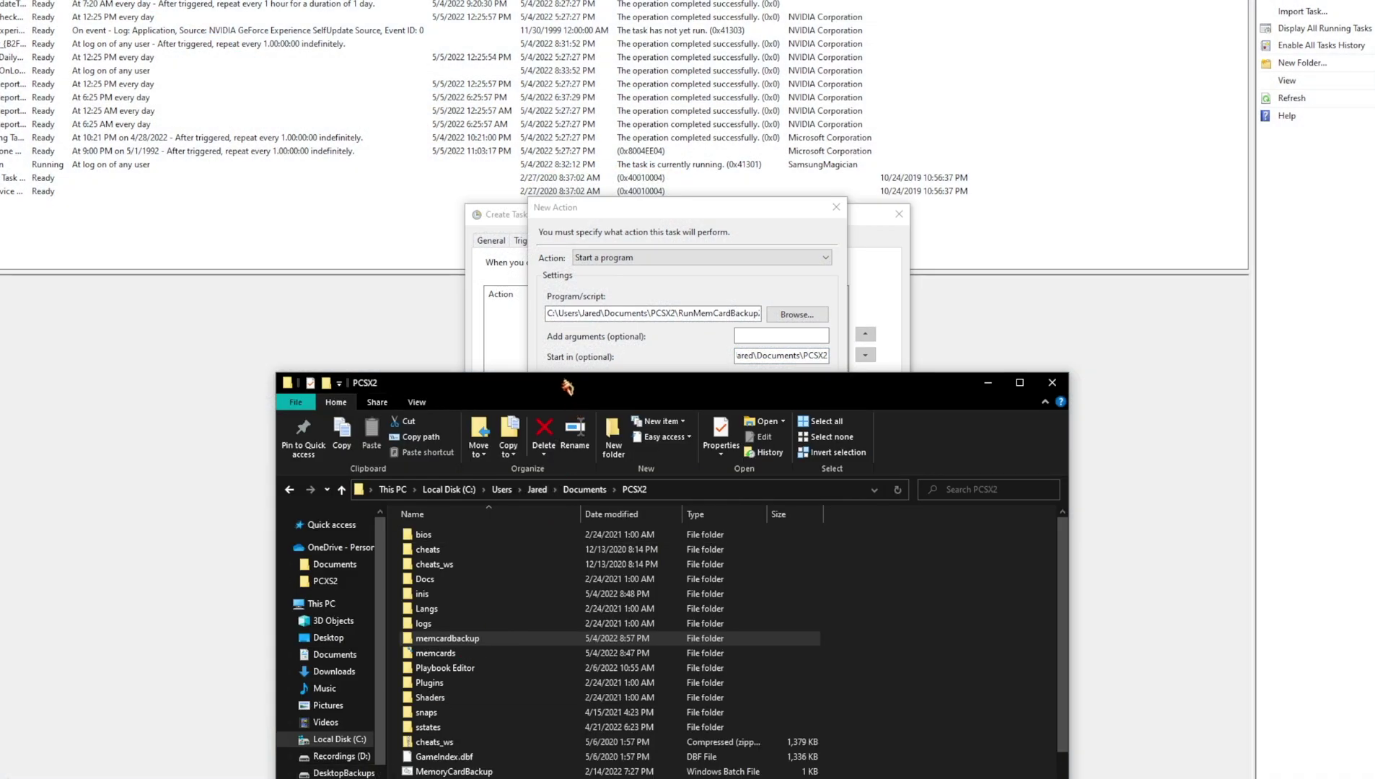
pyautogui.click(656, 490)
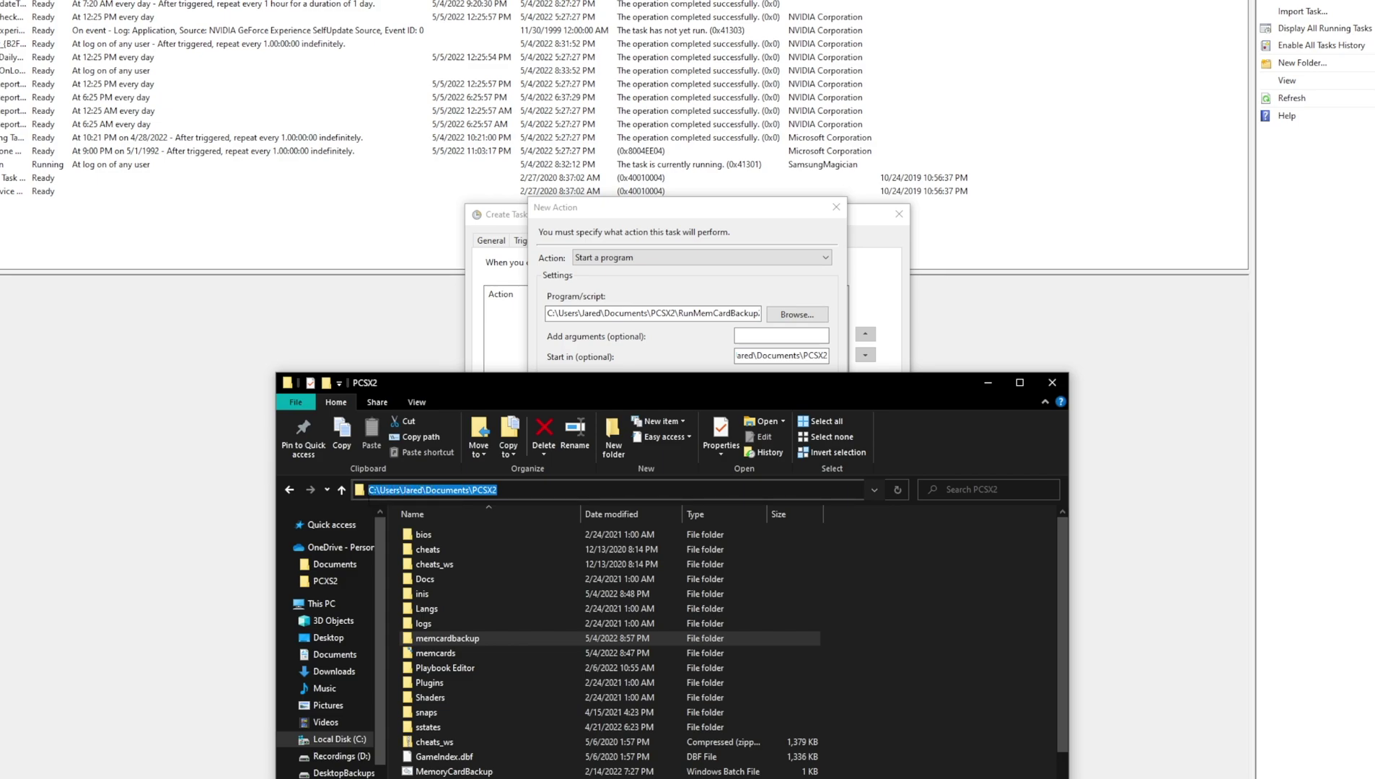
pyautogui.scroll(-2, 505, 757)
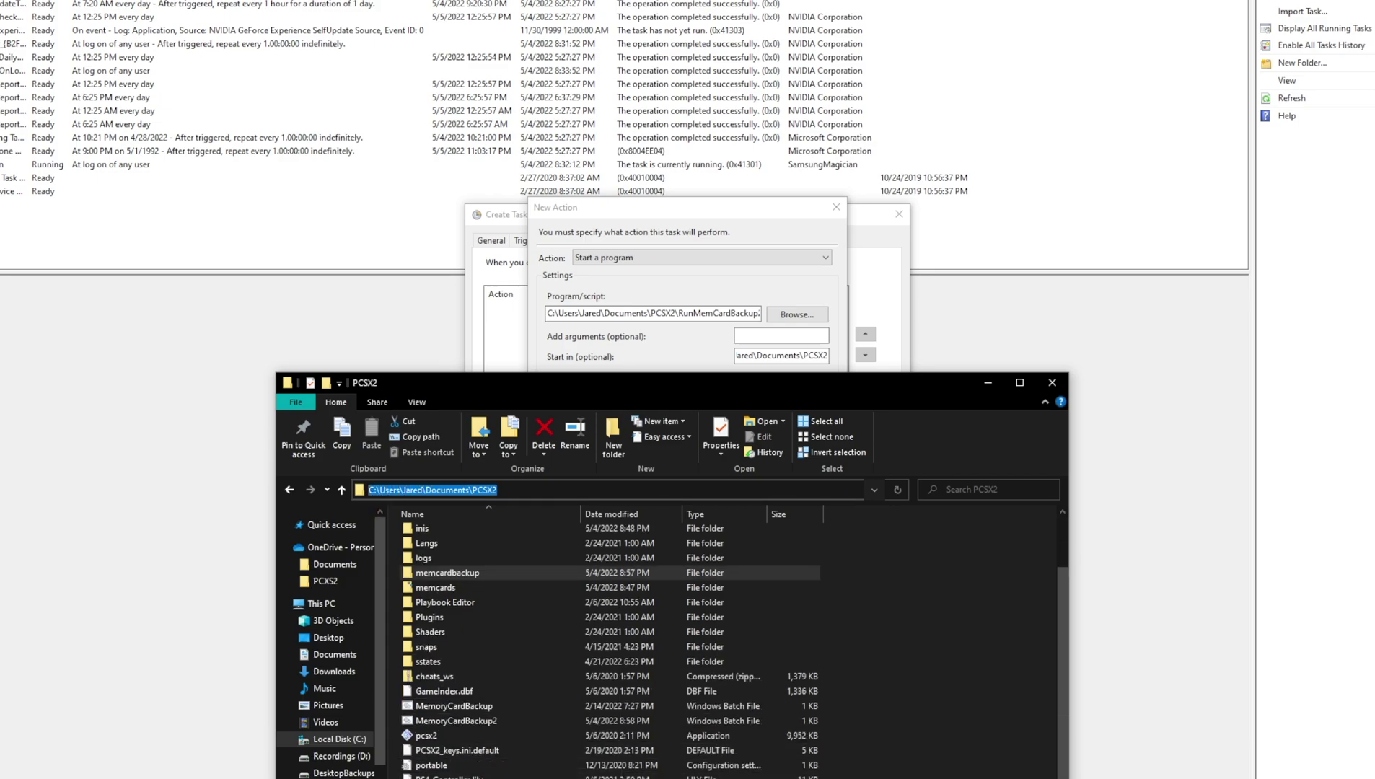
pyautogui.click(692, 287)
pyautogui.click(738, 528)
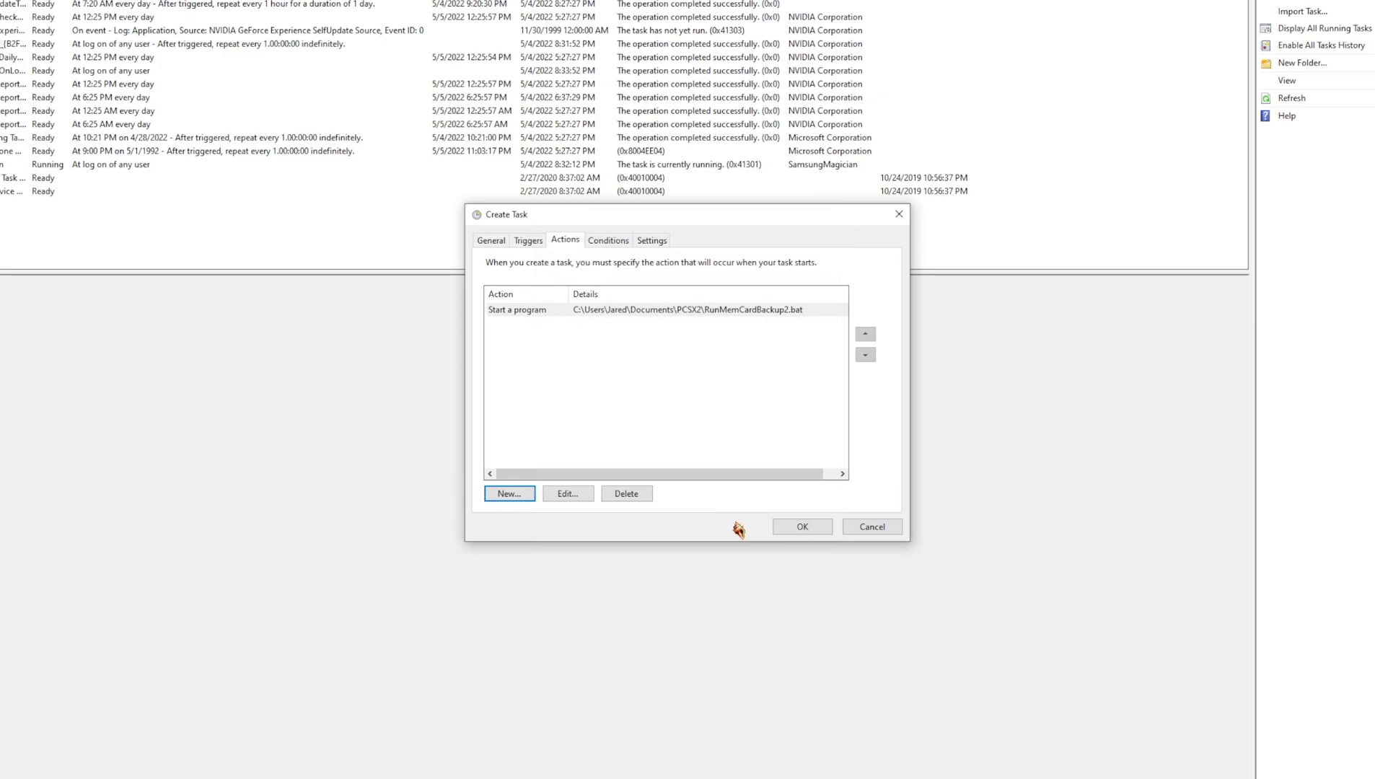
# Step: Add a Daily trigger and set its start time to 9:00:00 PM
pyautogui.click(522, 246)
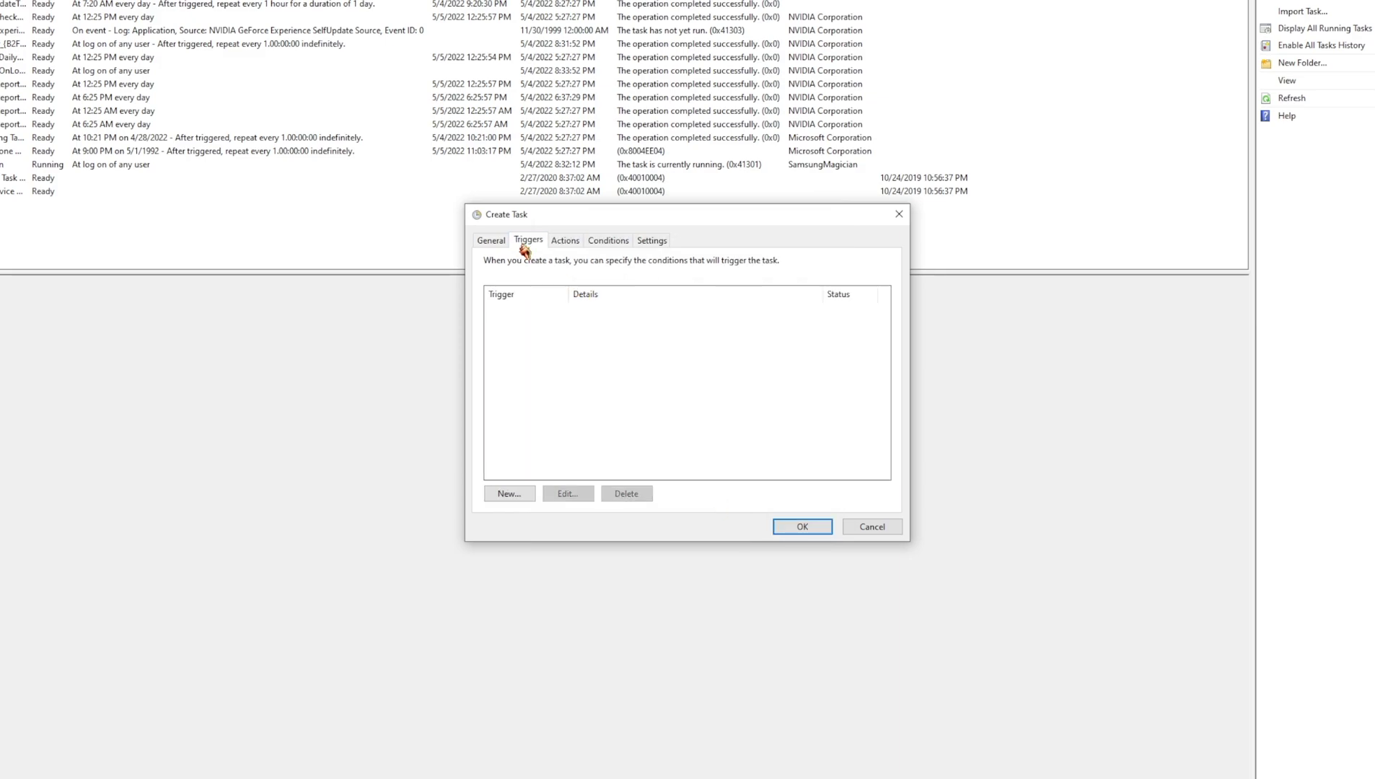
pyautogui.click(518, 501)
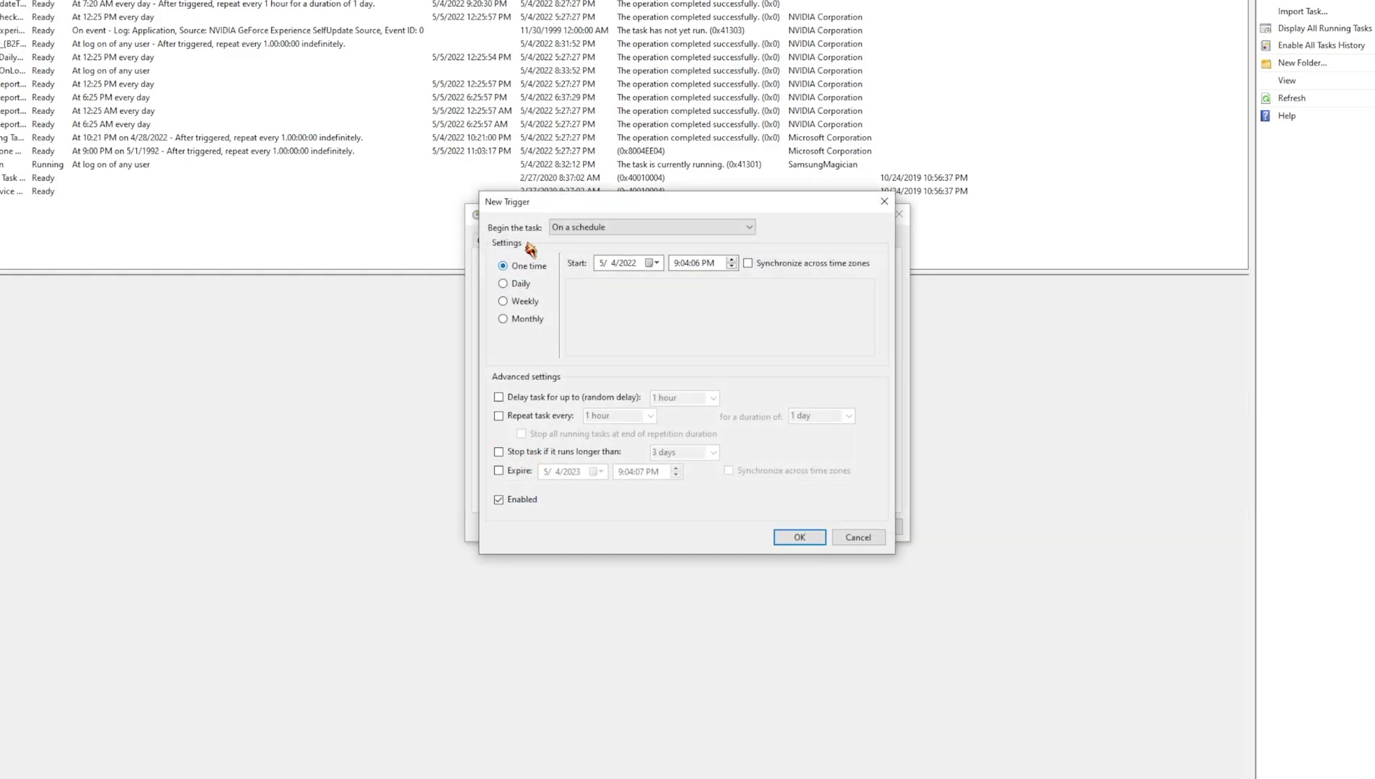
pyautogui.click(389, 261)
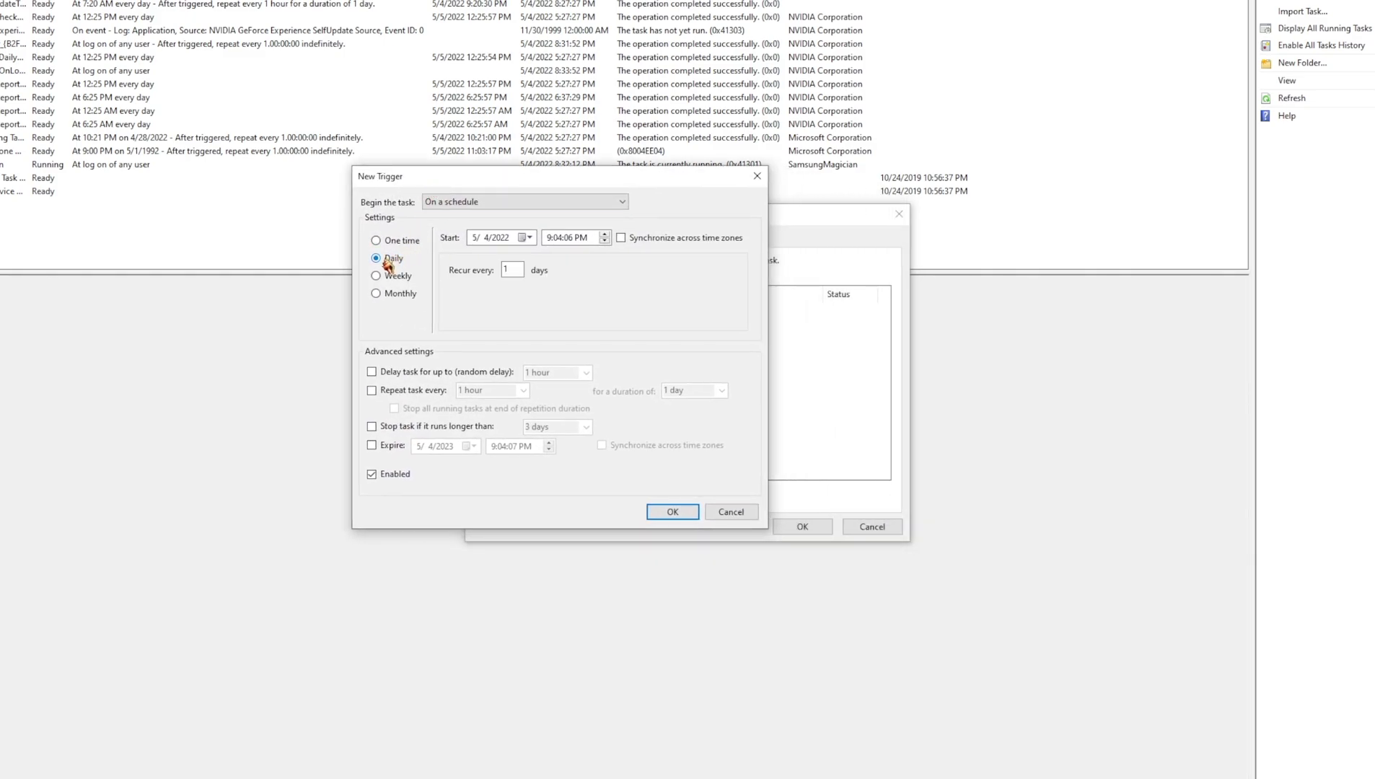
pyautogui.click(557, 238)
pyautogui.write('0')
pyautogui.click(567, 241)
# Step: Keep the daily 9:00 PM trigger, restart hourly on failure, and save with the account password
pyautogui.click(672, 511)
pyautogui.click(606, 245)
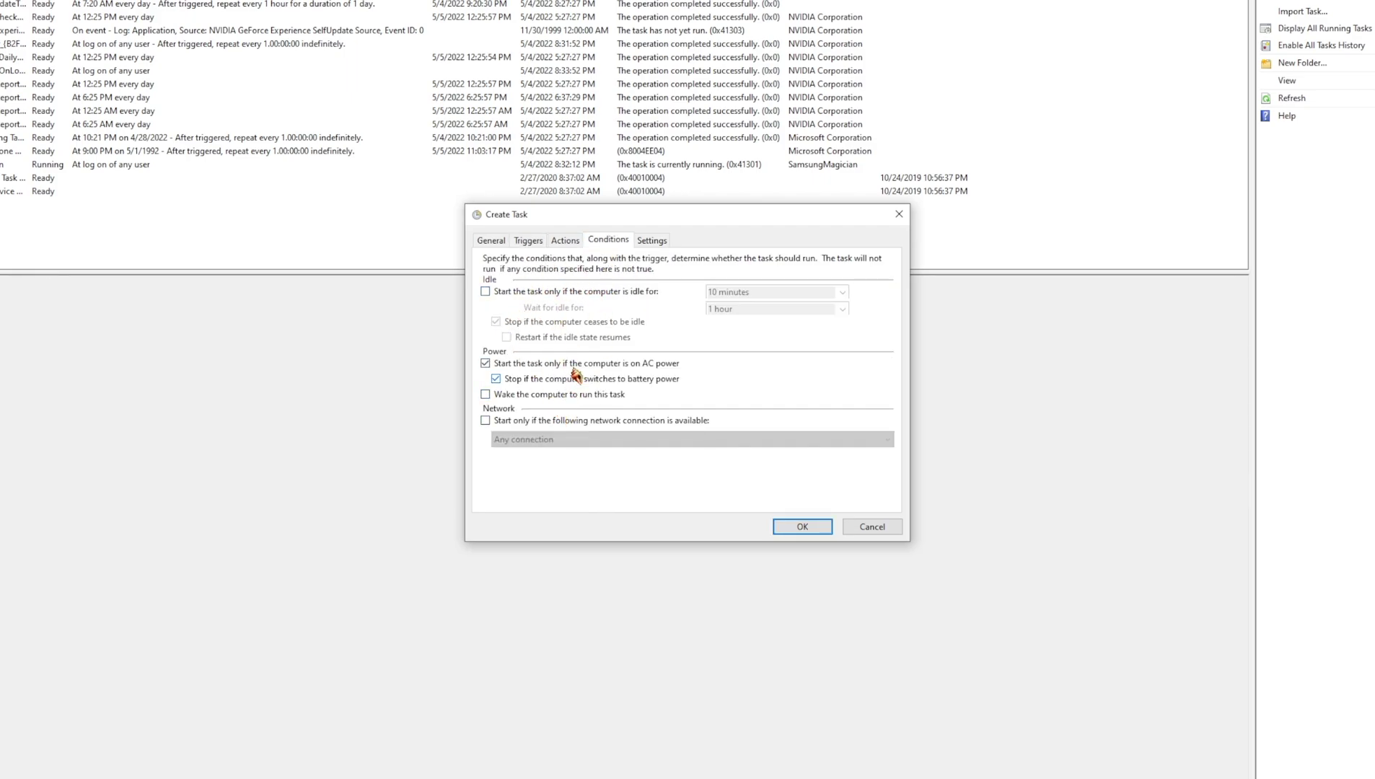
pyautogui.click(652, 241)
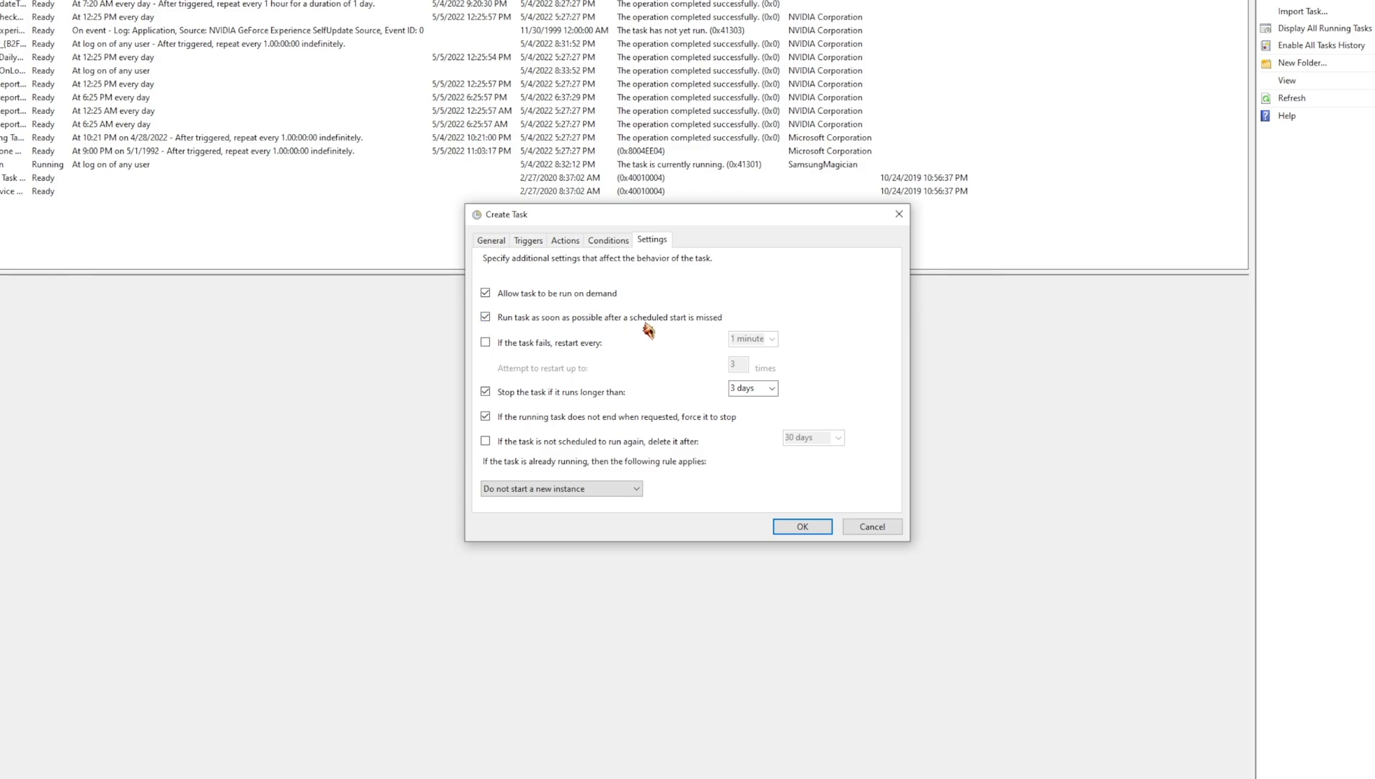
pyautogui.click(486, 343)
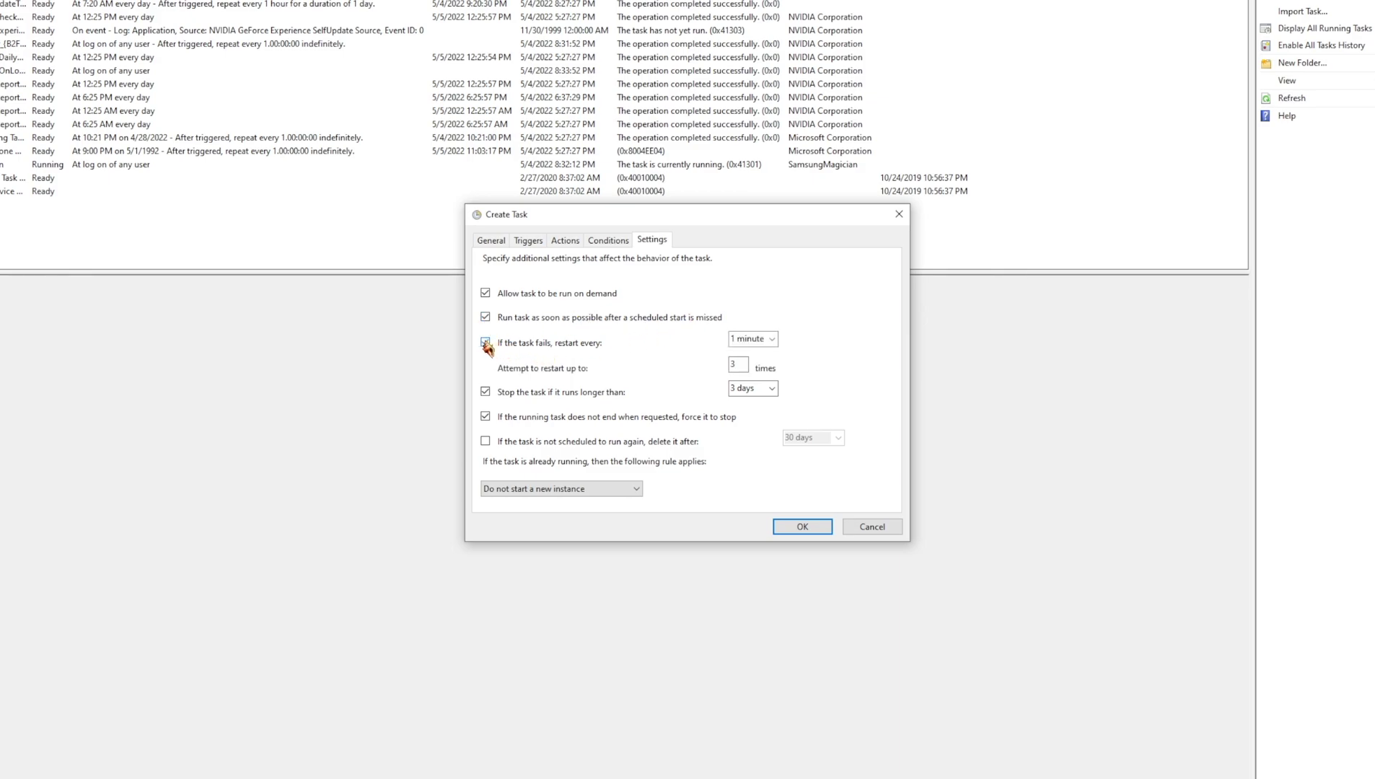
pyautogui.click(771, 339)
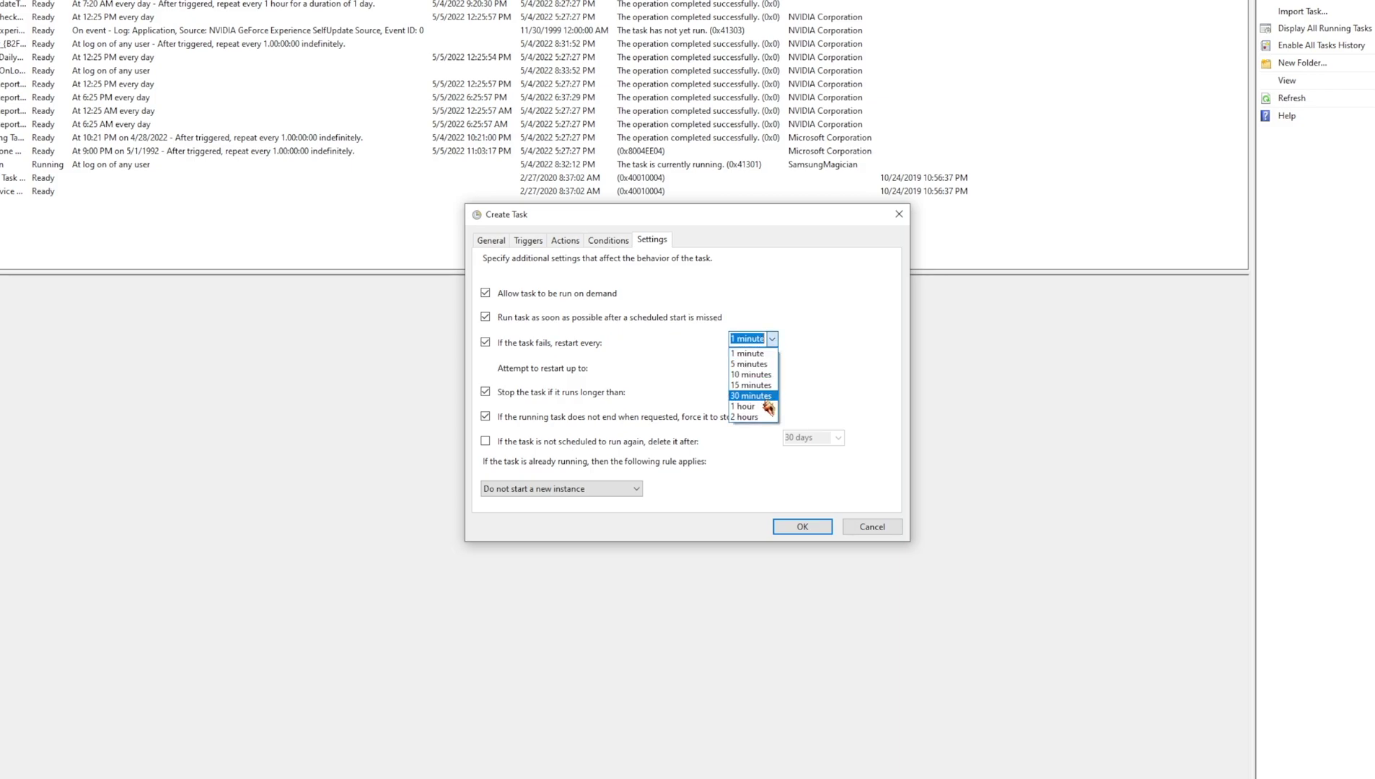
pyautogui.click(764, 417)
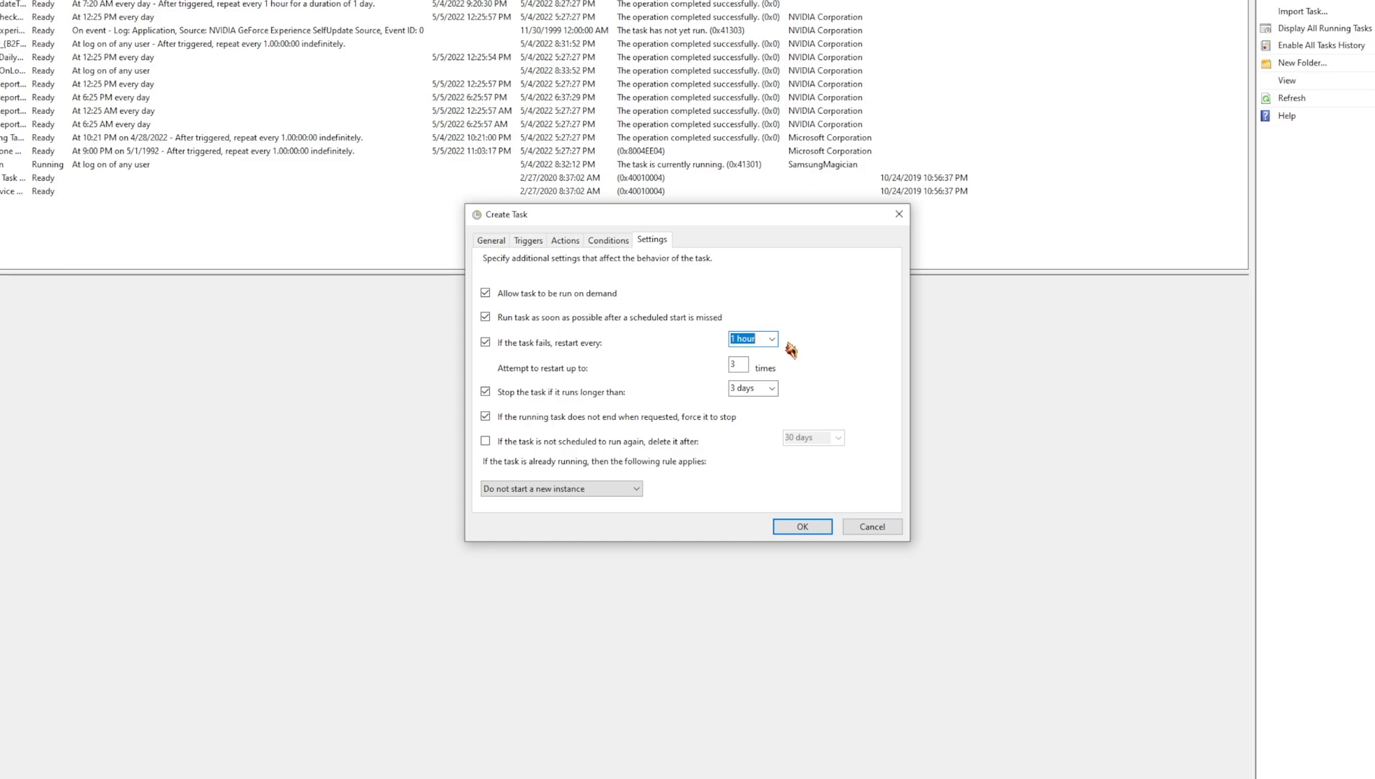
pyautogui.click(803, 527)
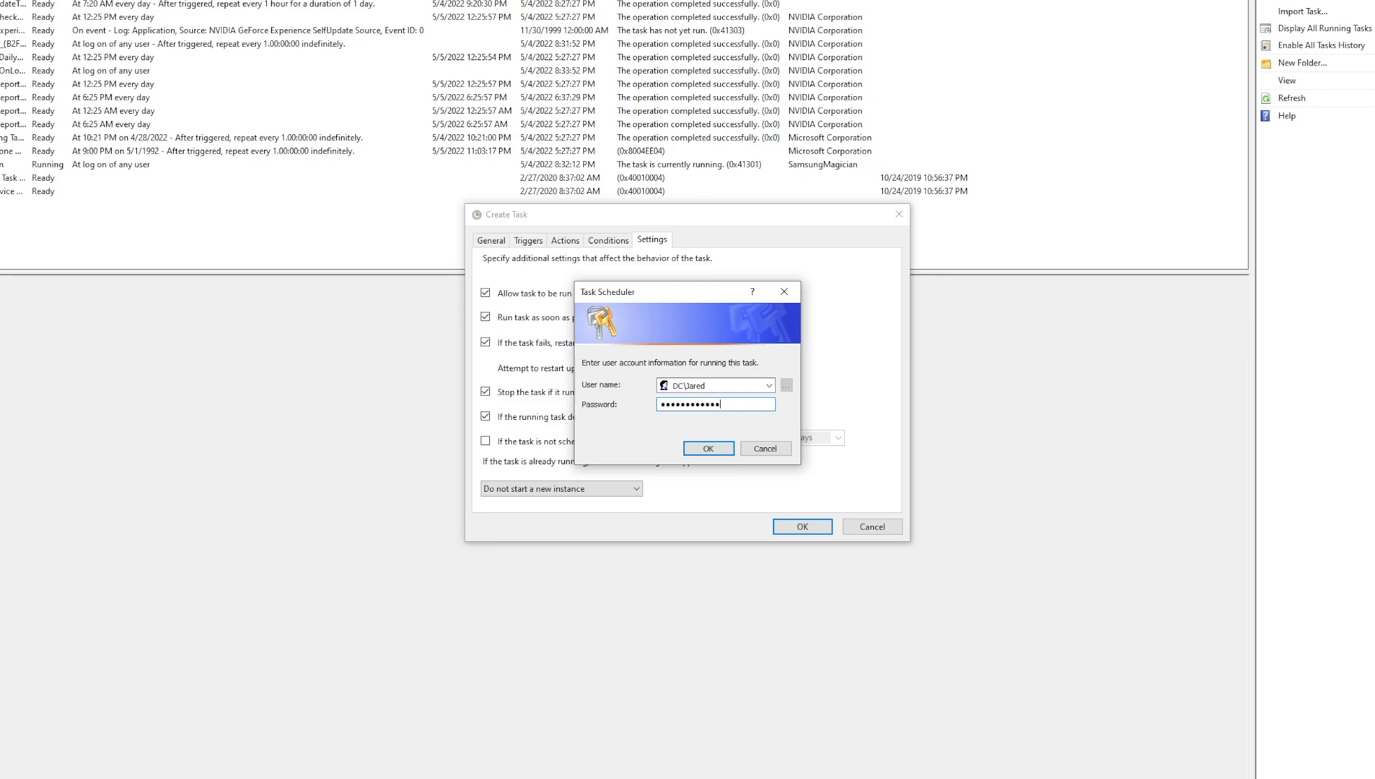
pyautogui.click(708, 449)
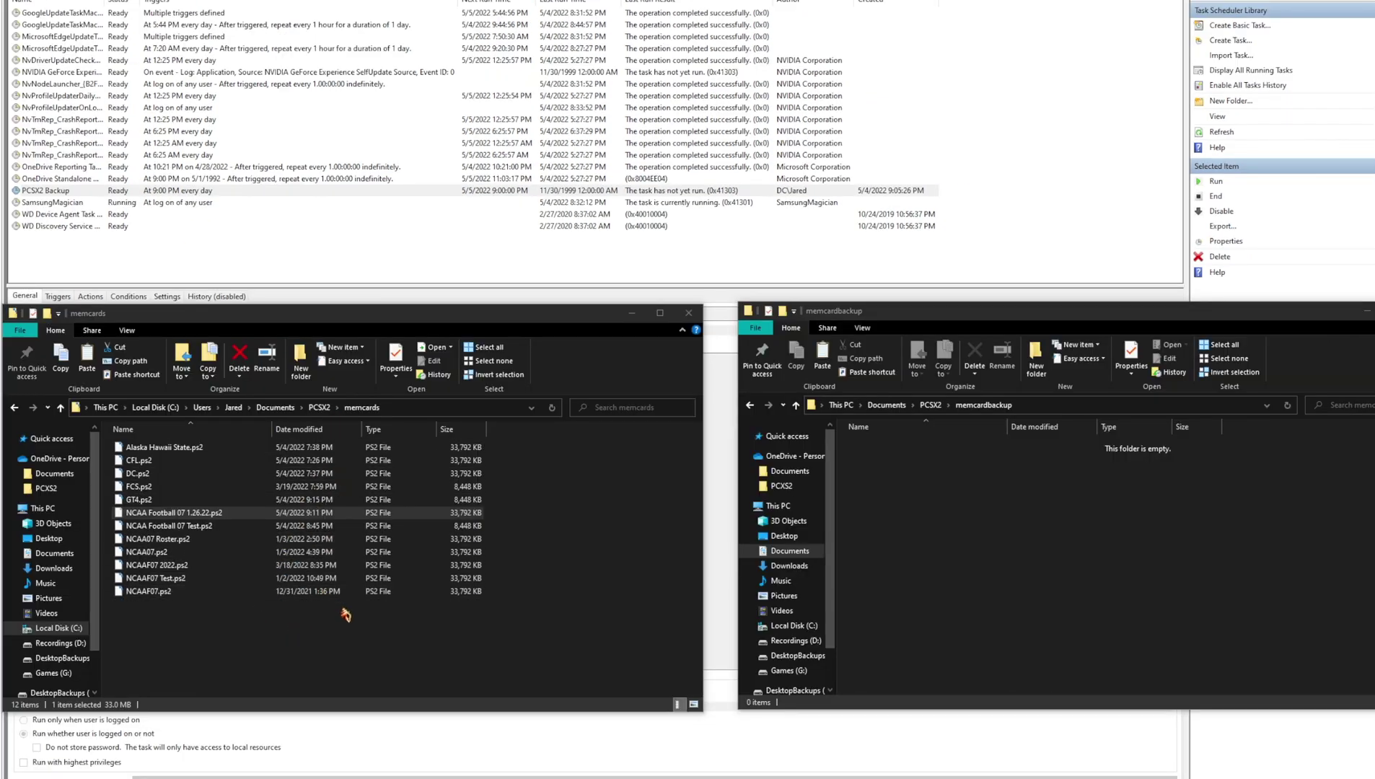
# Step: Run PCSX2 Backup manually and check that memcardbackup received the memory card copies
pyautogui.moveTo(345, 615); pyautogui.dragTo(251, 461)
pyautogui.click(245, 604)
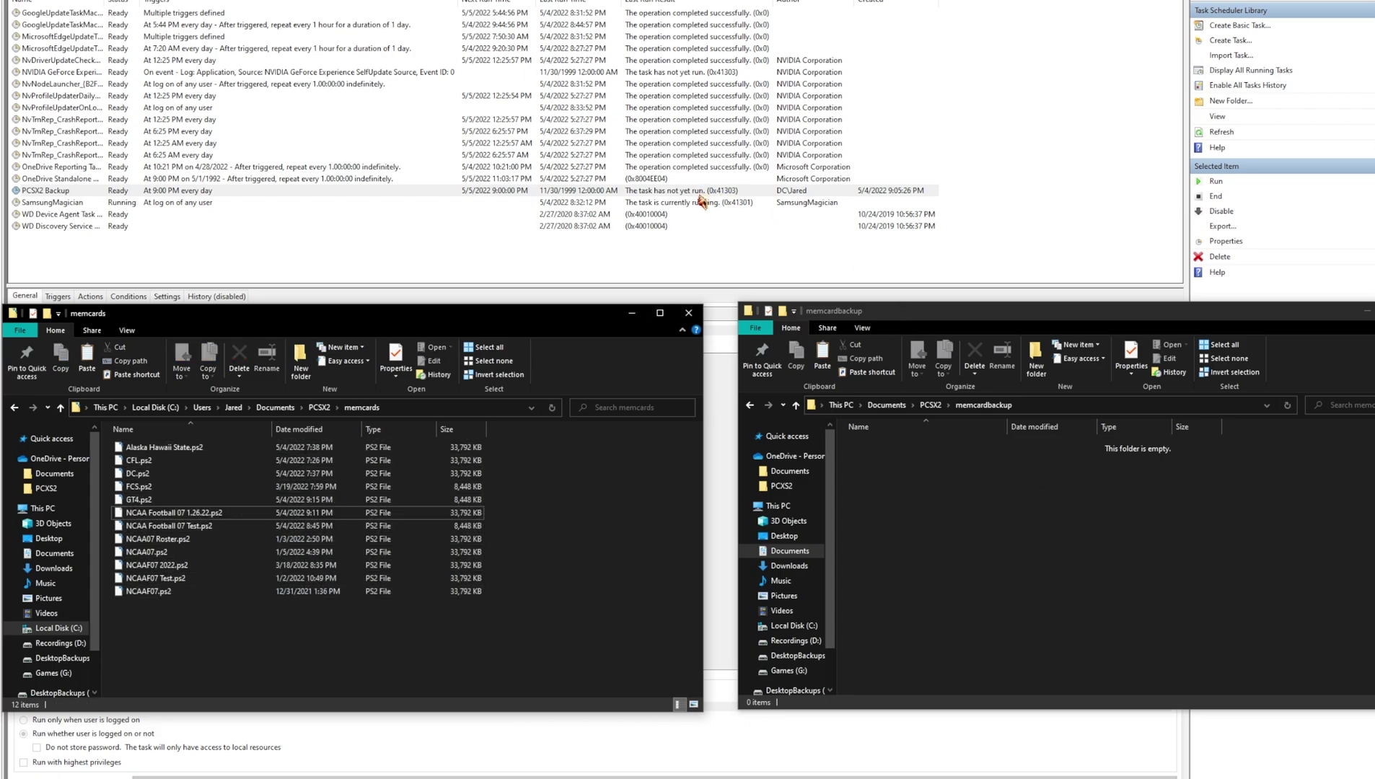
pyautogui.rightClick(105, 196)
pyautogui.click(132, 202)
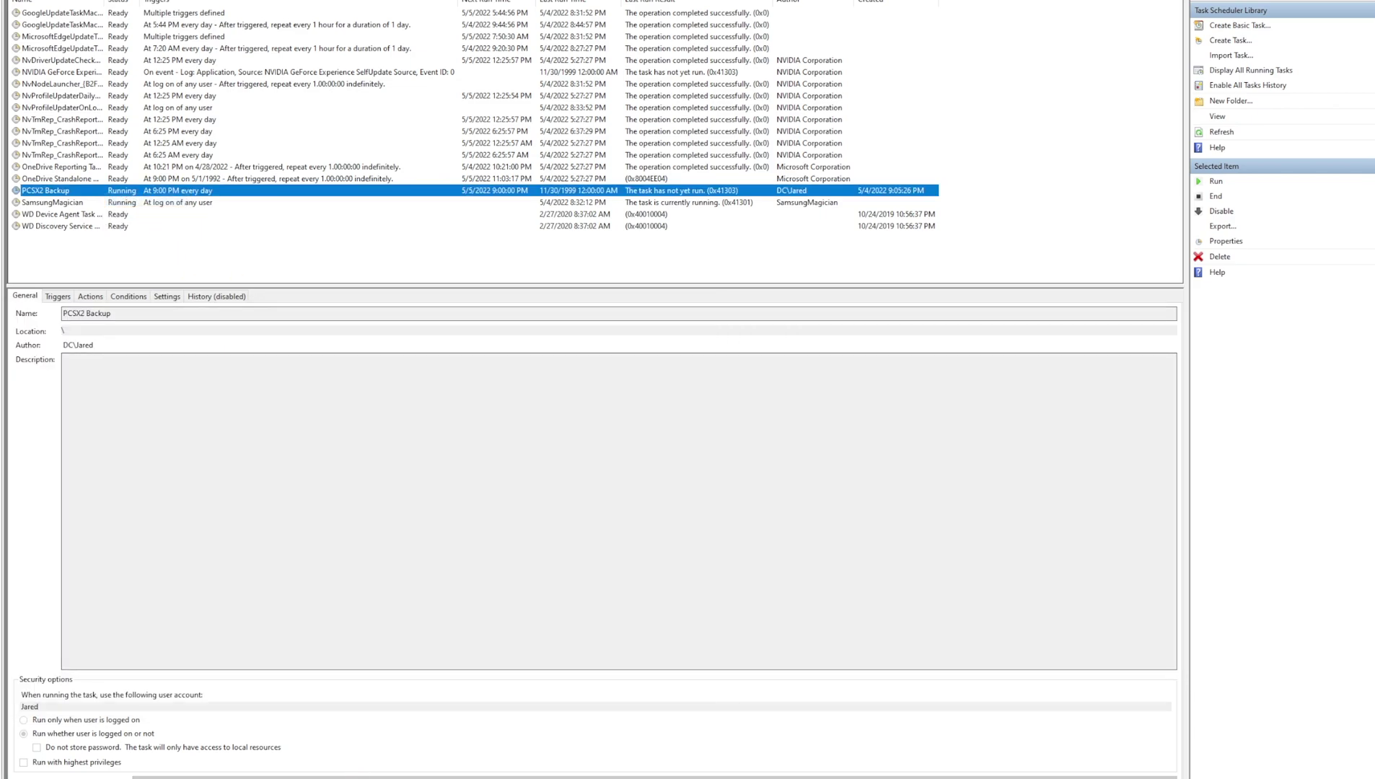
pyautogui.click(144, 754)
pyautogui.click(280, 764)
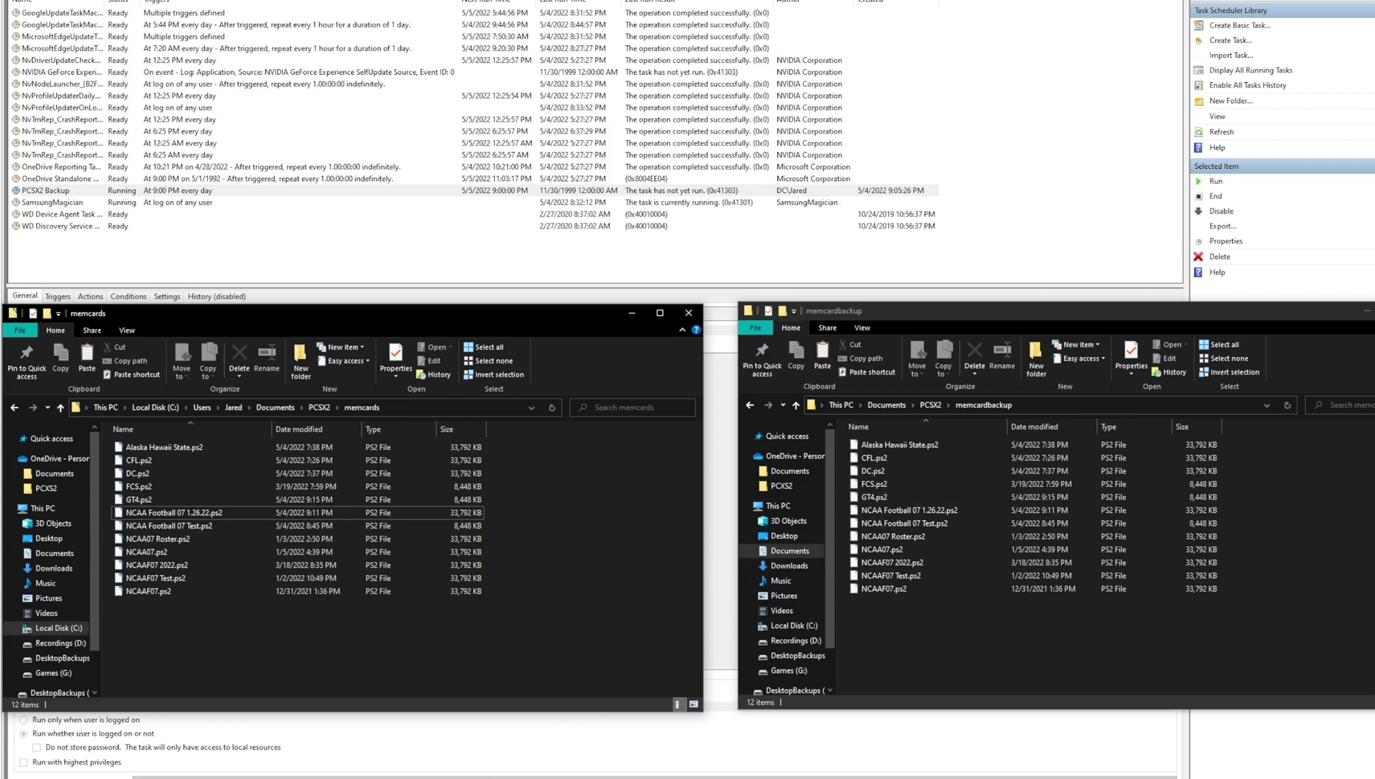
pyautogui.click(354, 192)
# Step: End the running PCSX2 Backup task, stopping all its instances
pyautogui.rightClick(165, 192)
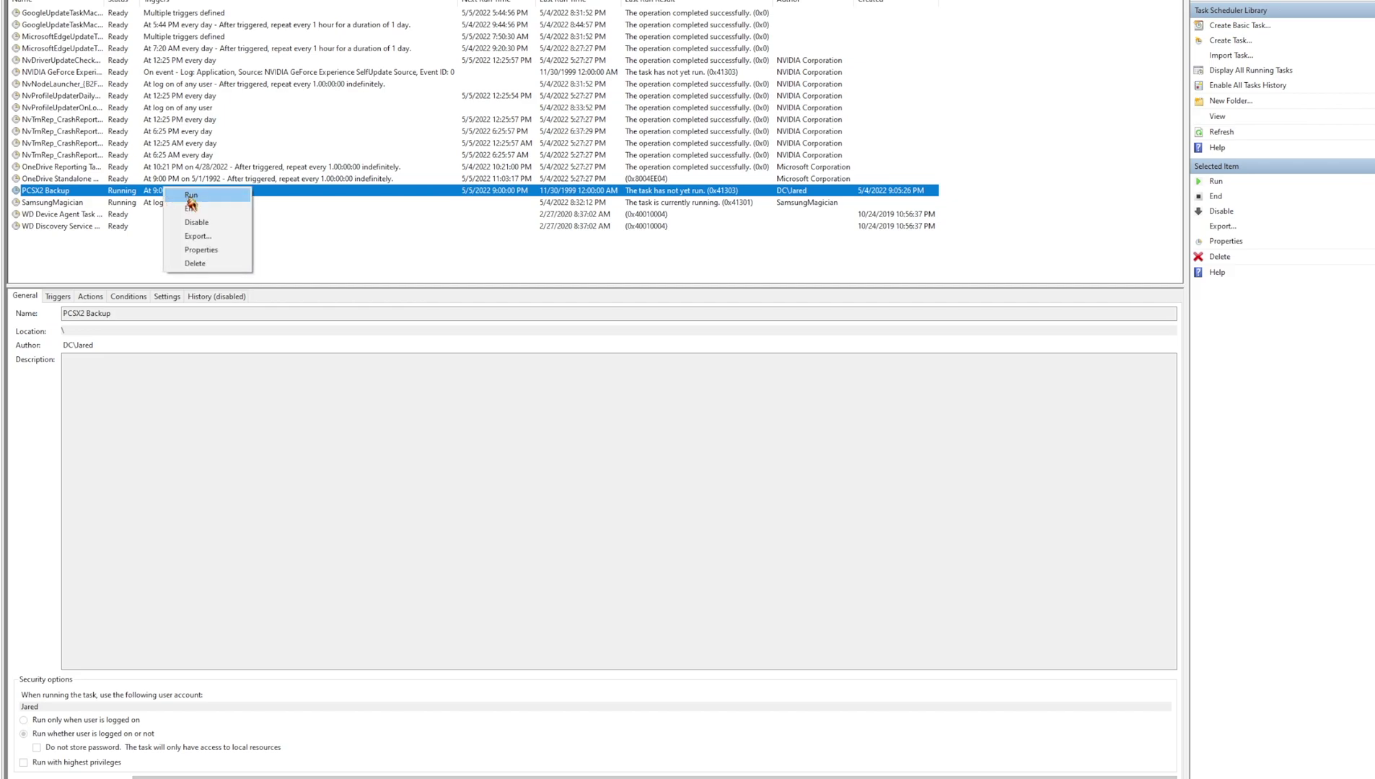
pyautogui.click(196, 209)
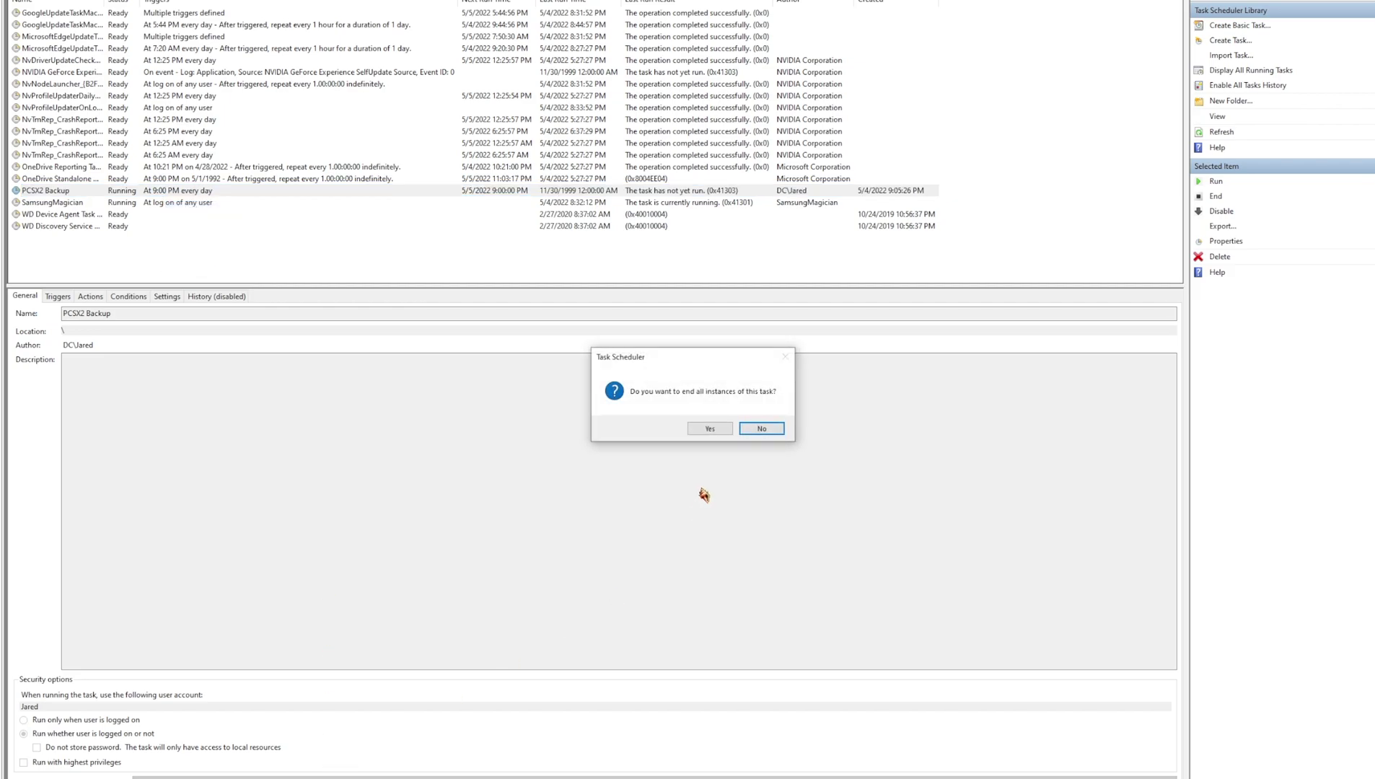
pyautogui.click(707, 428)
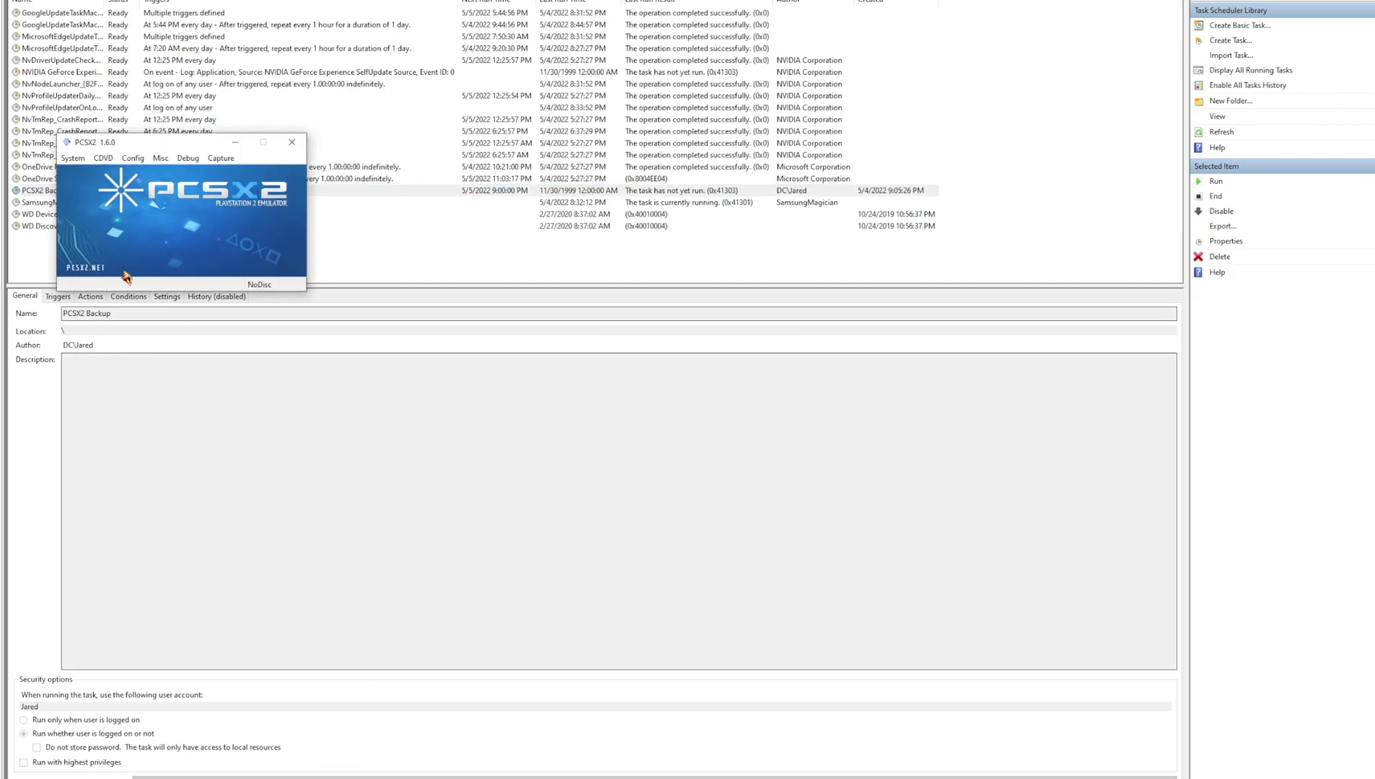
# Step: Boot the PS2 BIOS in PCSX2 and bring its game window to the front
pyautogui.click(73, 158)
pyautogui.click(87, 172)
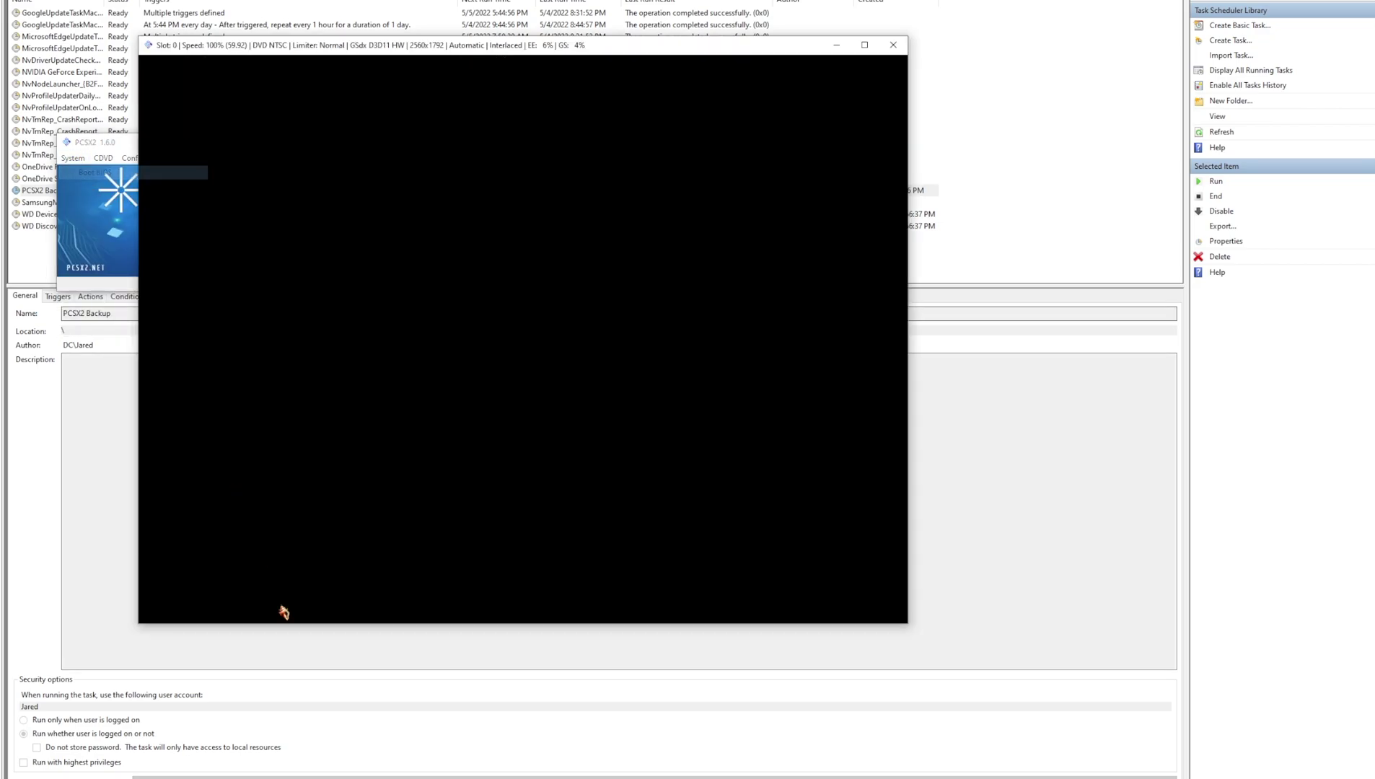
pyautogui.click(303, 765)
pyautogui.moveTo(212, 768)
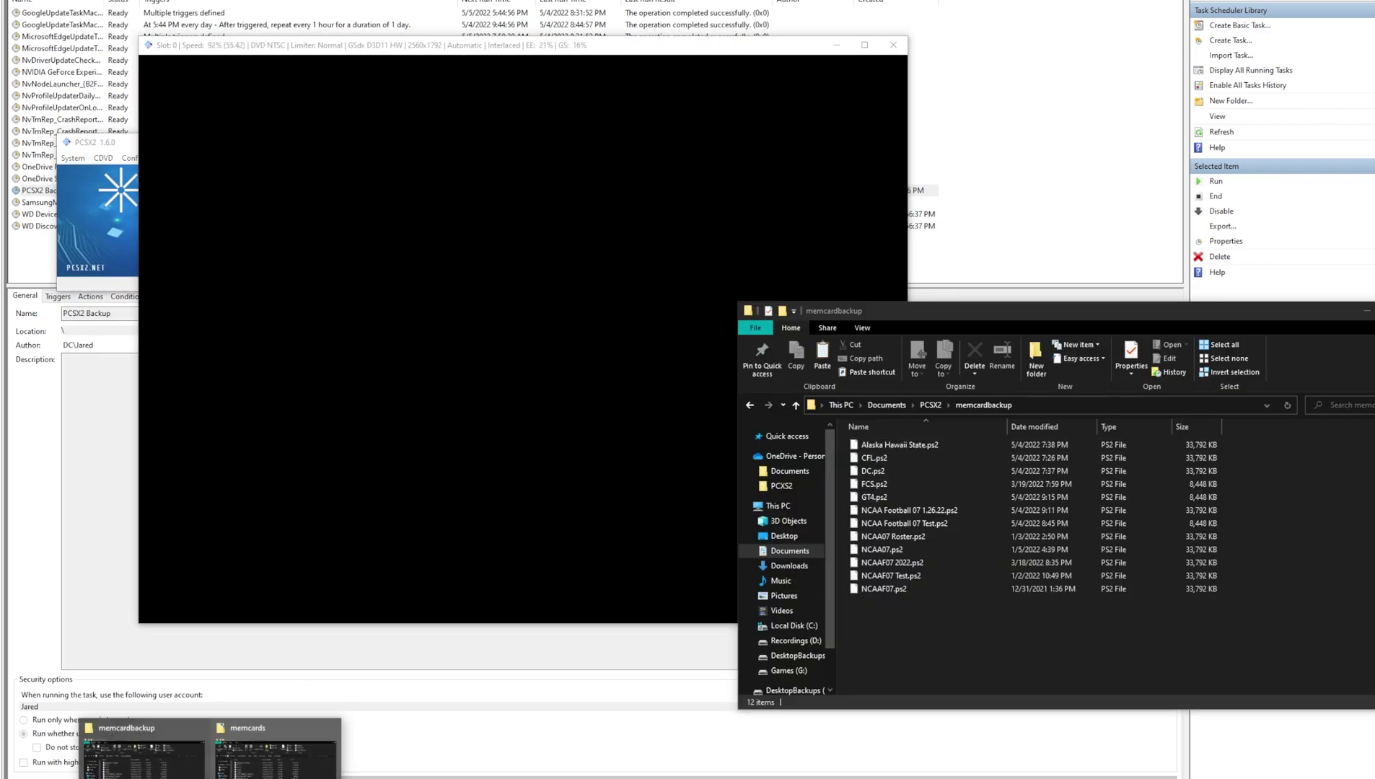
pyautogui.click(140, 746)
pyautogui.click(446, 243)
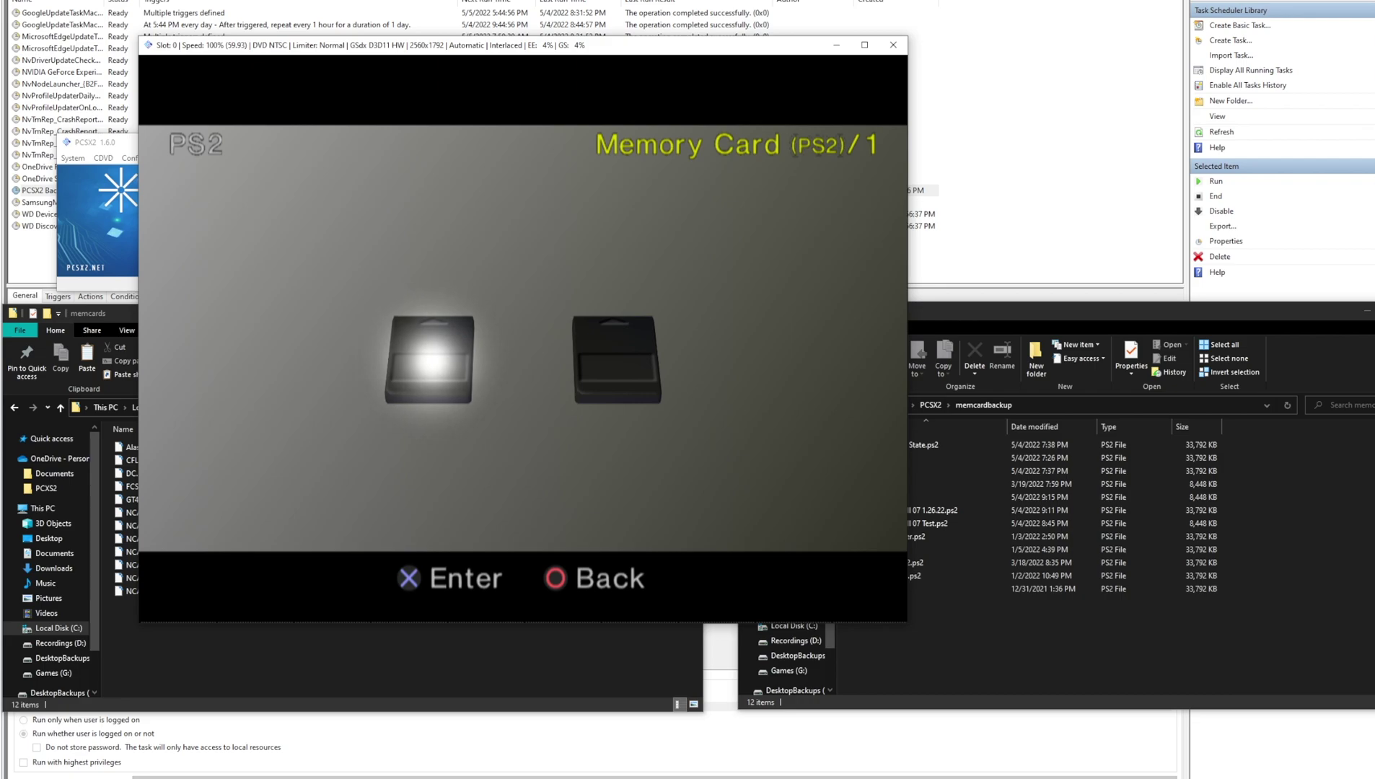
# Step: Delete the NCAA Profile and NCAA Dynasty saves from Memory Card 1
pyautogui.press('Return')
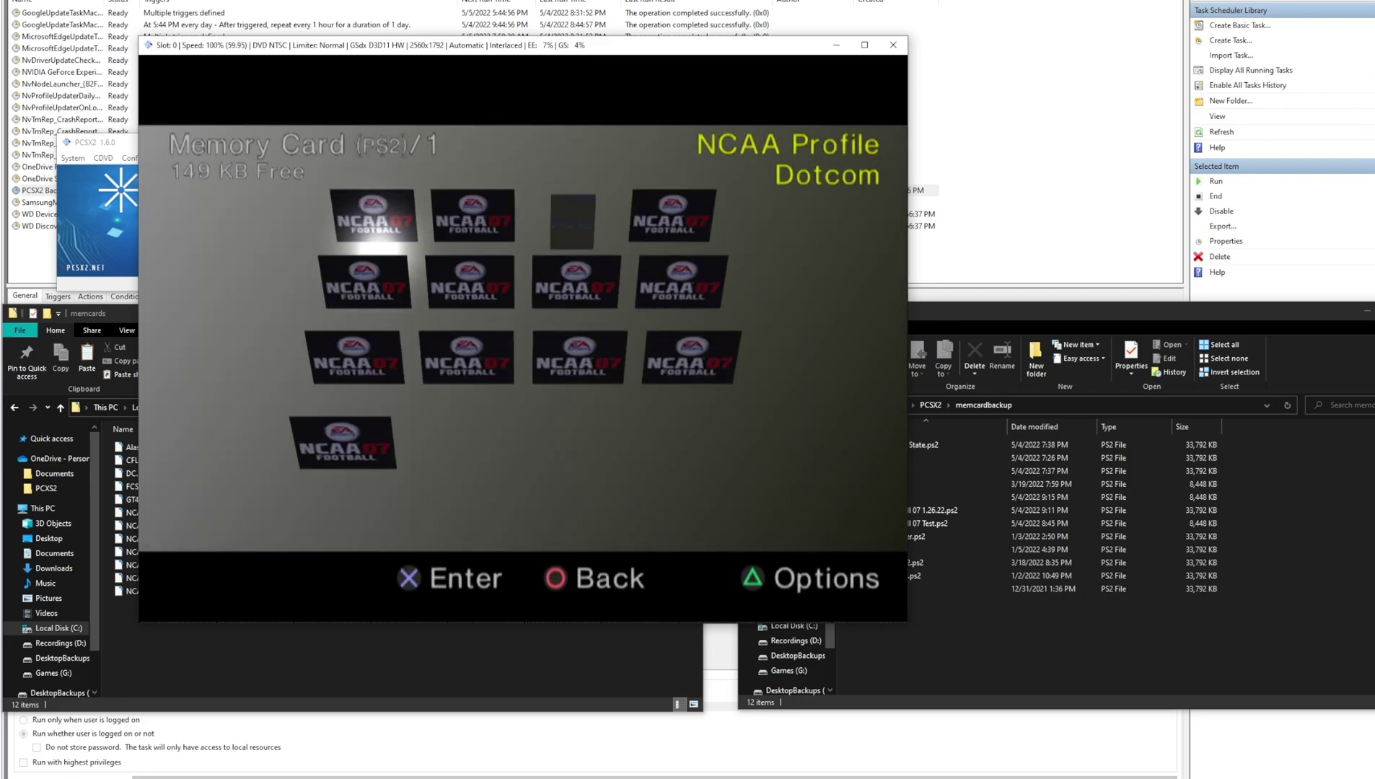
pyautogui.press('Right')
pyautogui.press('Right')
pyautogui.press('Right')
pyautogui.press('Left')
pyautogui.press('Left')
pyautogui.press('Left')
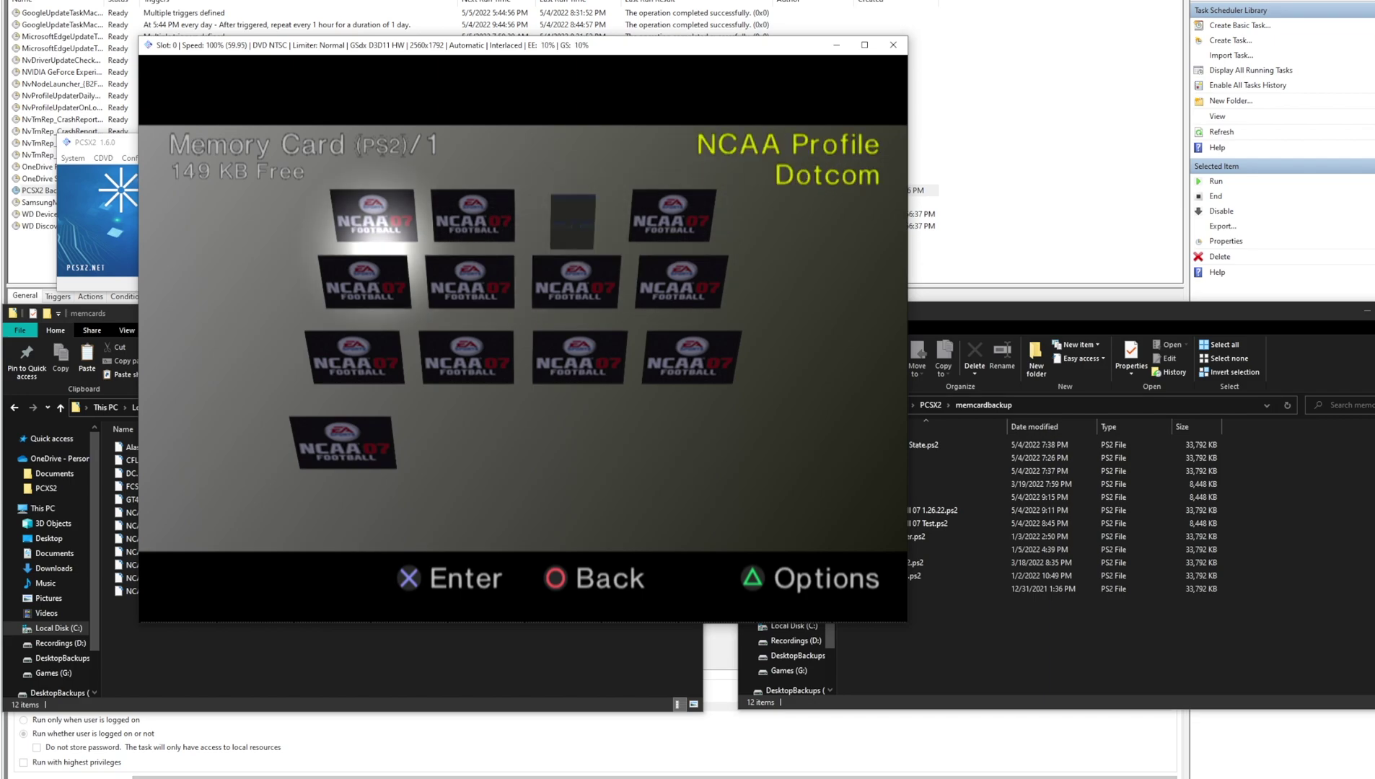
pyautogui.press('Return')
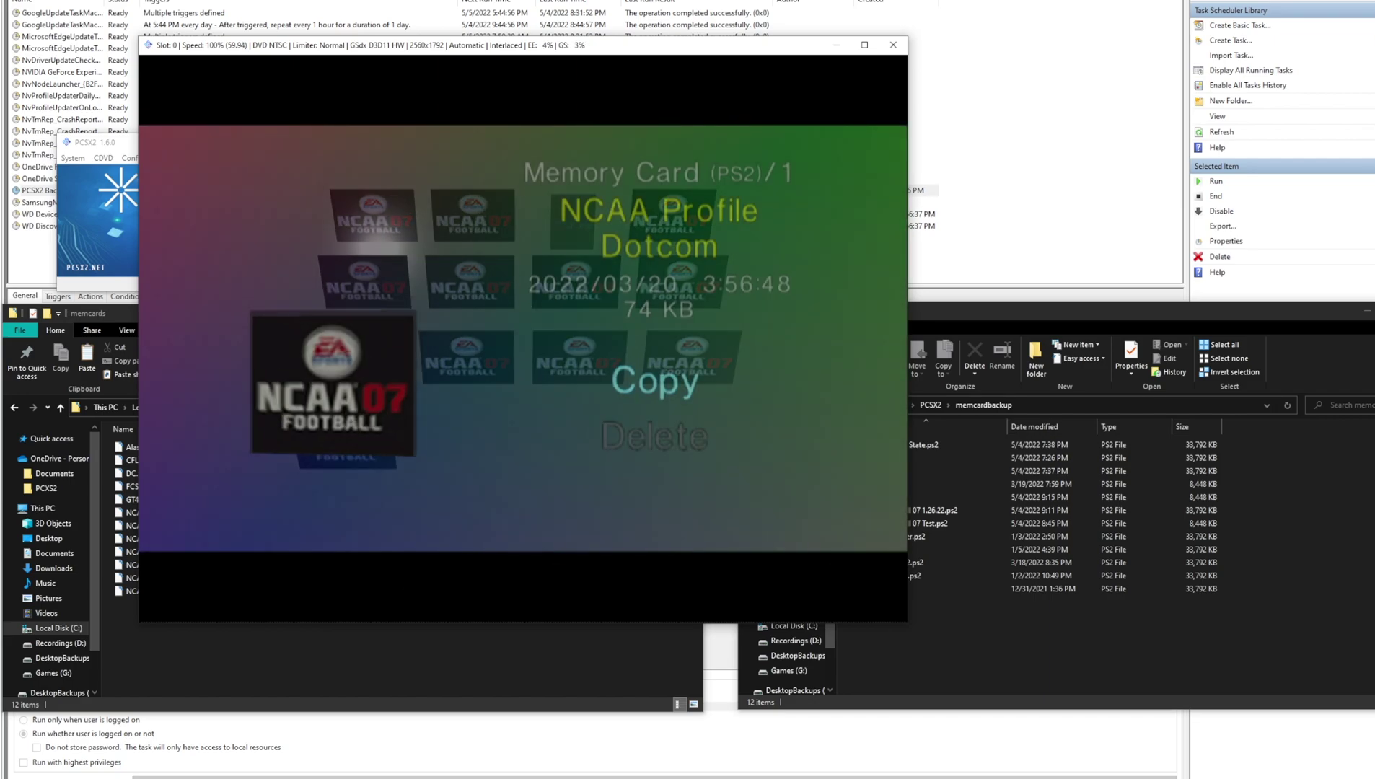
pyautogui.press('Down')
pyautogui.press('Return')
pyautogui.press('Left')
pyautogui.press('Return')
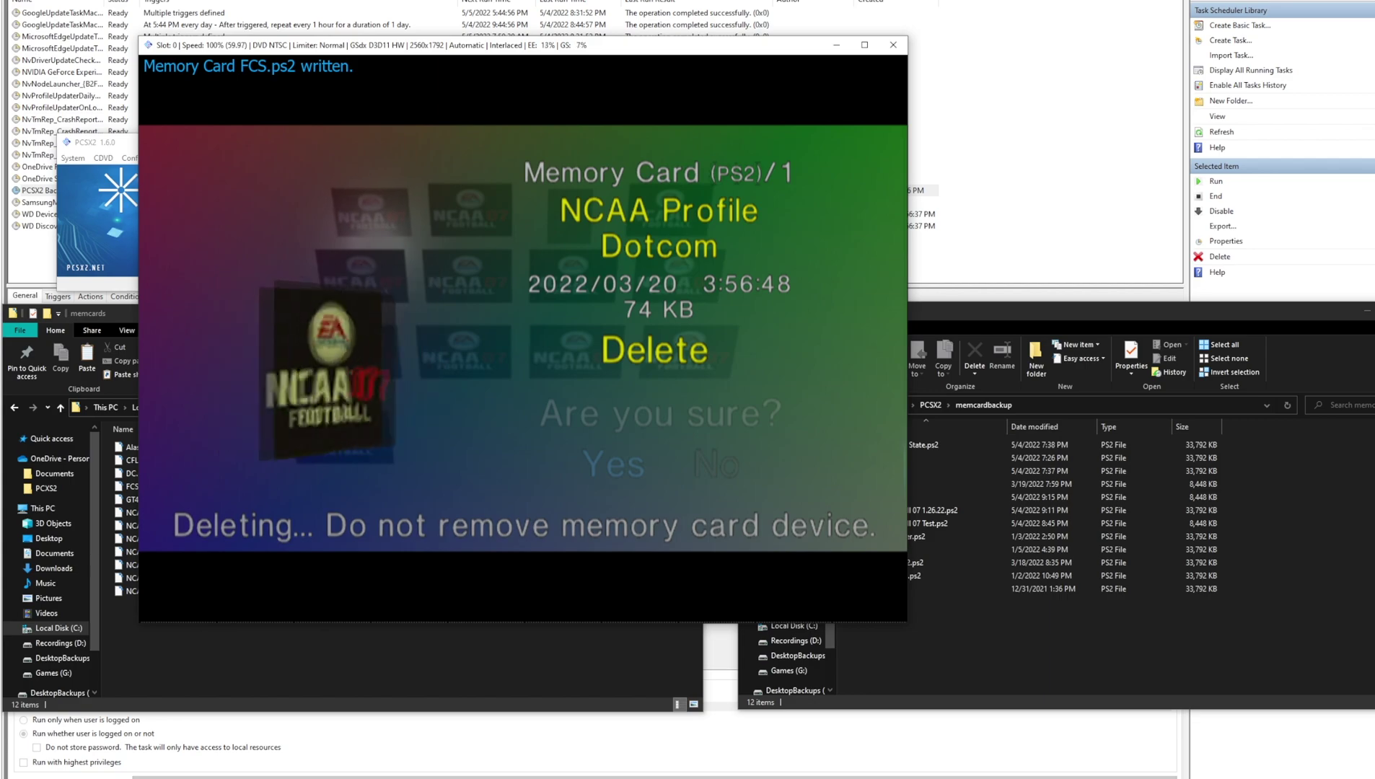
pyautogui.press('Return')
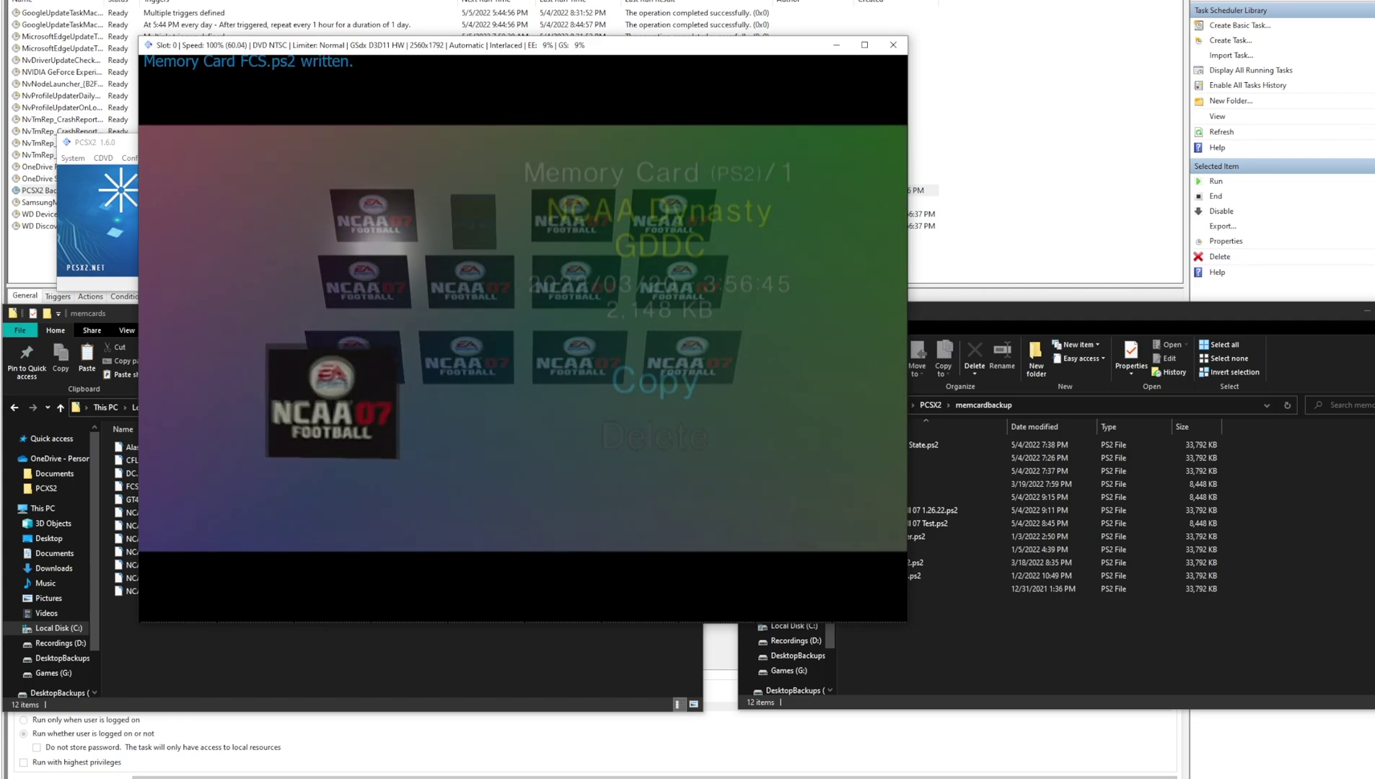
pyautogui.press('Down')
pyautogui.press('Return')
pyautogui.press('Left')
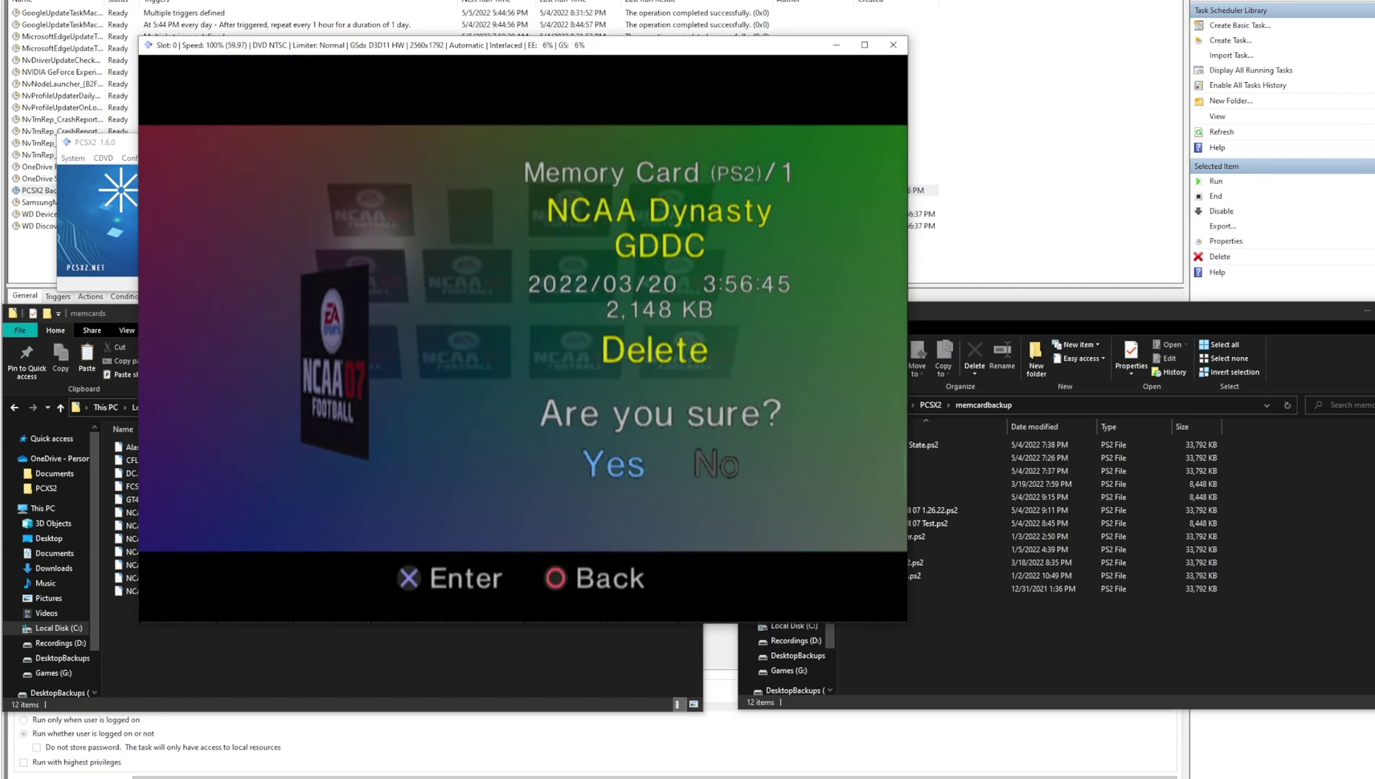
pyautogui.press('Return')
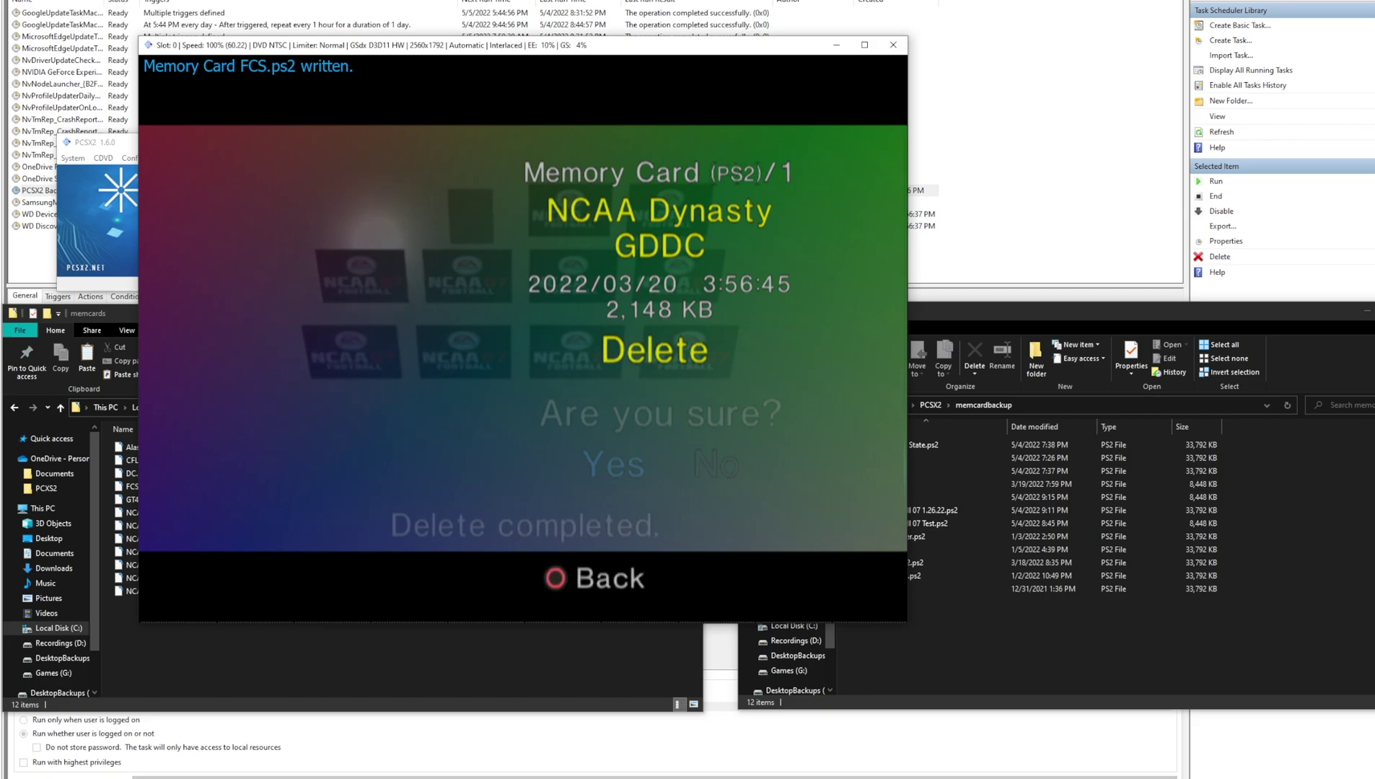
# Step: Delete the NCAA Draft Class save from Memory Card 2 and close the game window
pyautogui.press('BackSpace')
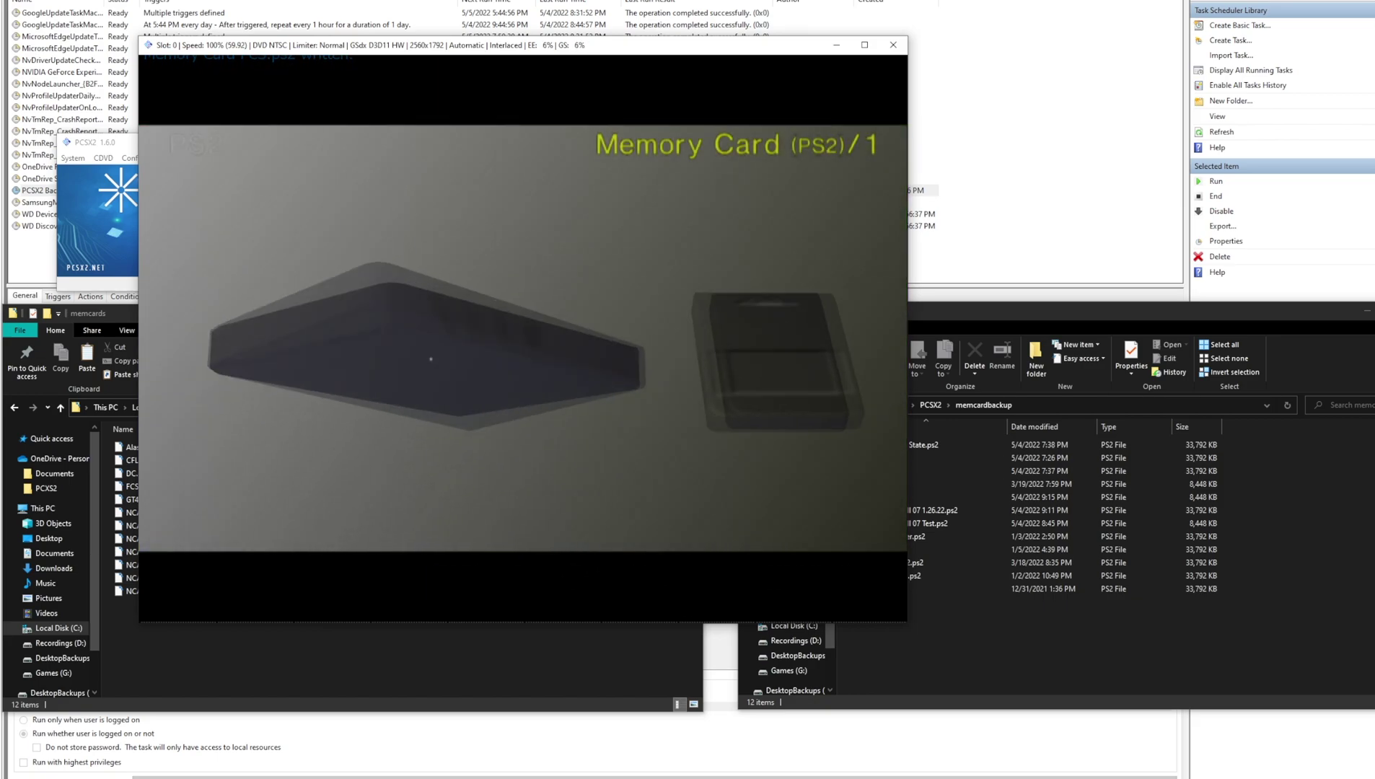
pyautogui.press('Right')
pyautogui.press('Return')
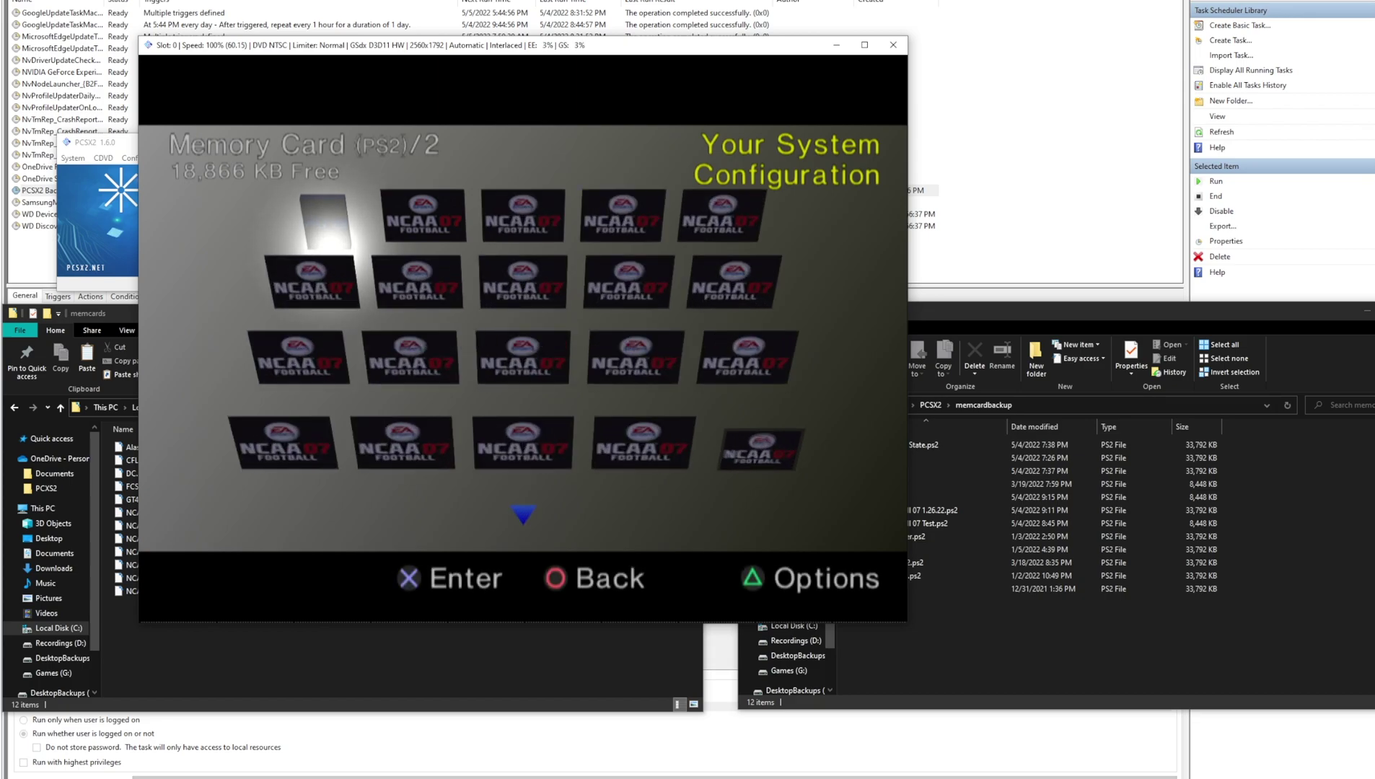
pyautogui.press('Right')
pyautogui.press('Return')
pyautogui.press('Down')
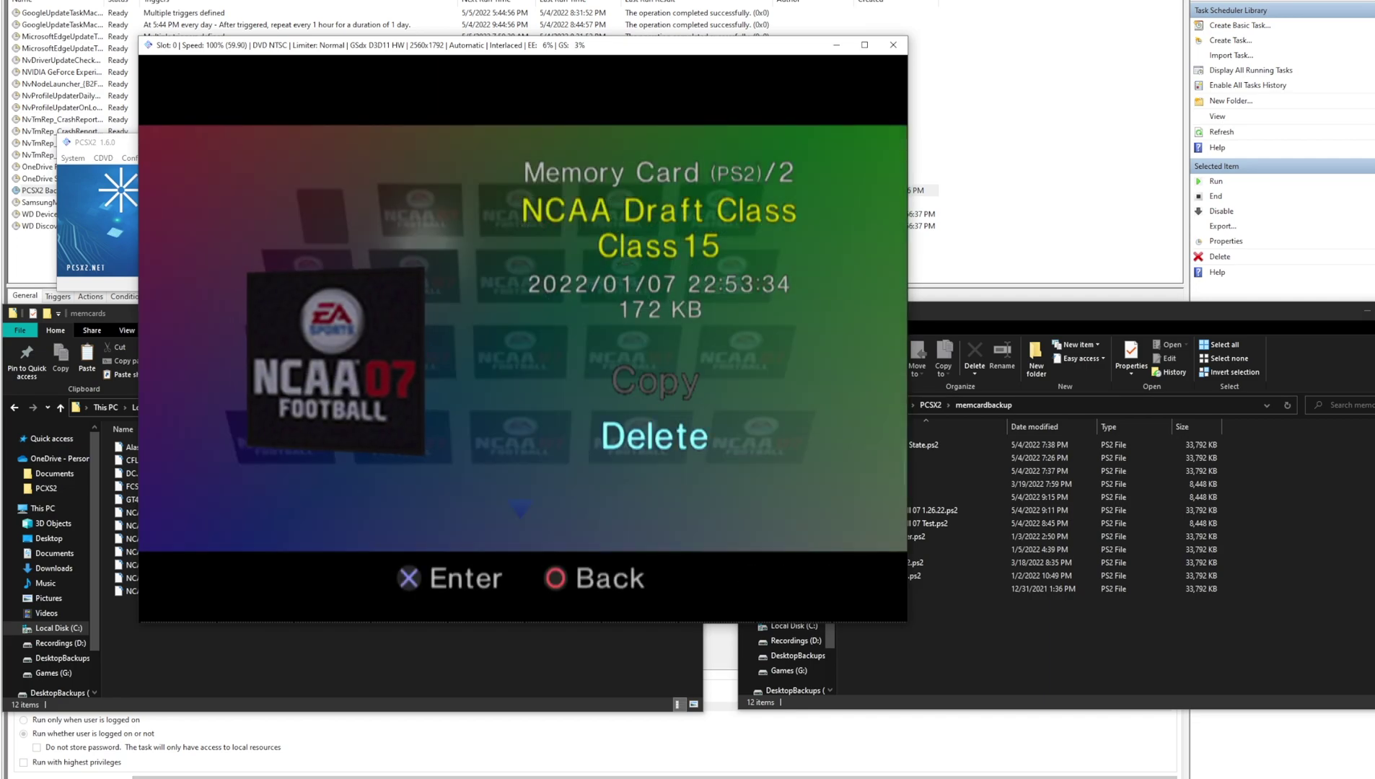
pyautogui.press('Return')
pyautogui.press('Return')
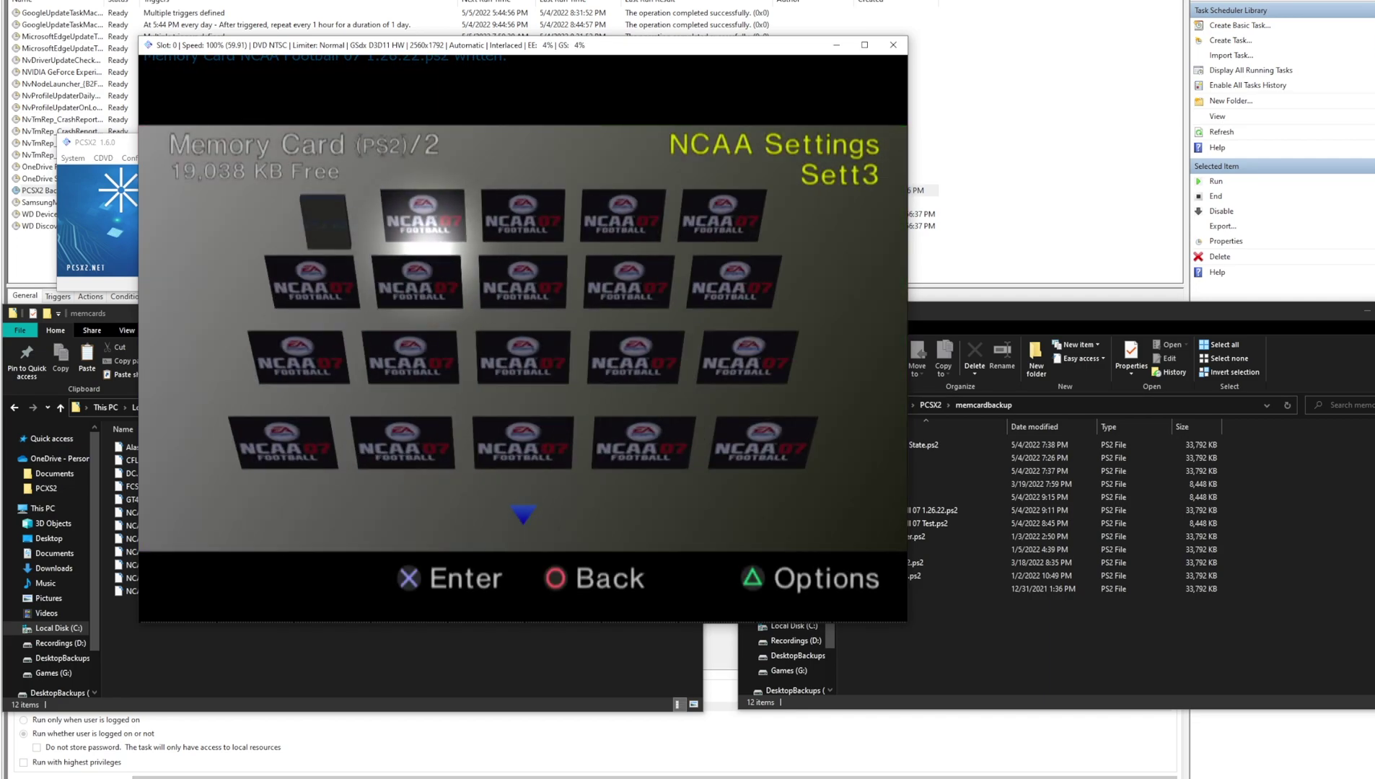
pyautogui.press('BackSpace')
pyautogui.press('Escape')
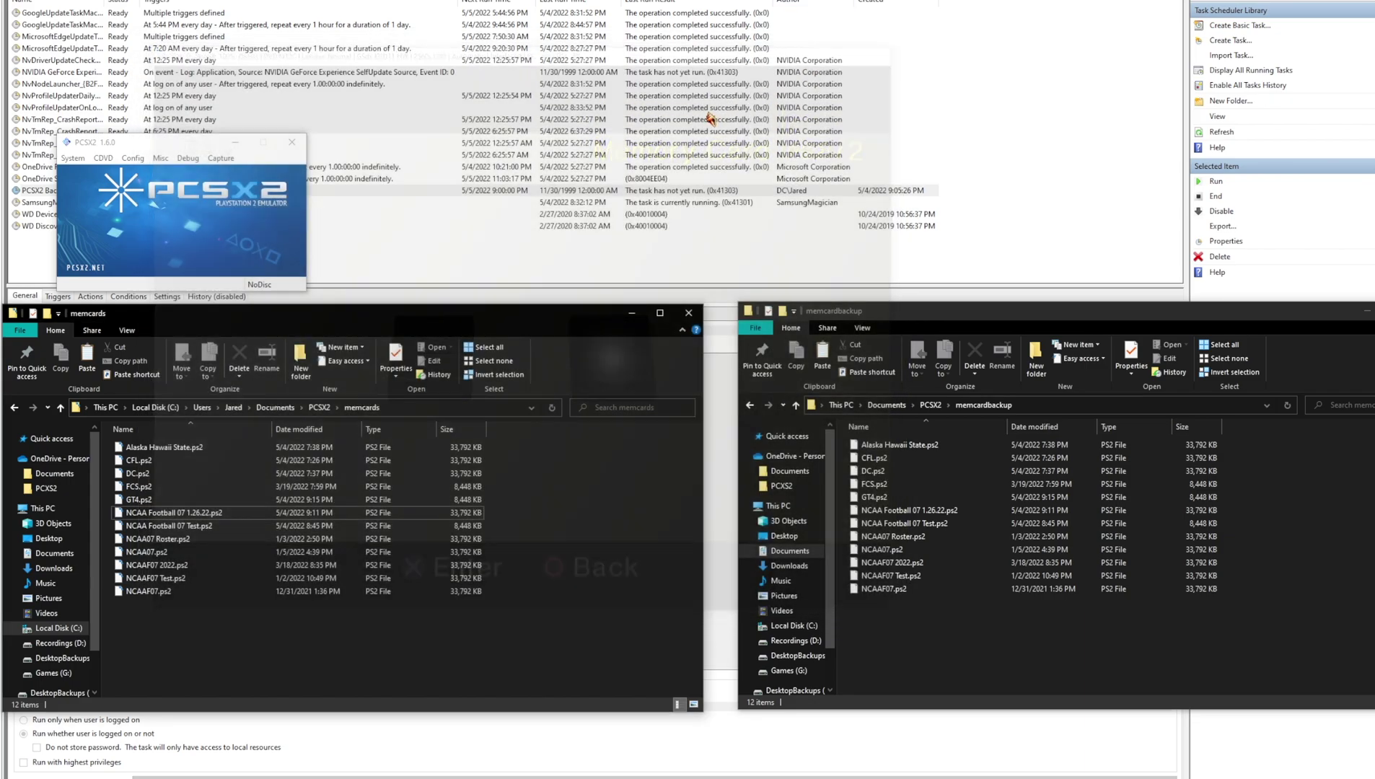
# Step: Delete NCAA Football 07 1.26.22.ps2 from the memcards folder
pyautogui.click(160, 512)
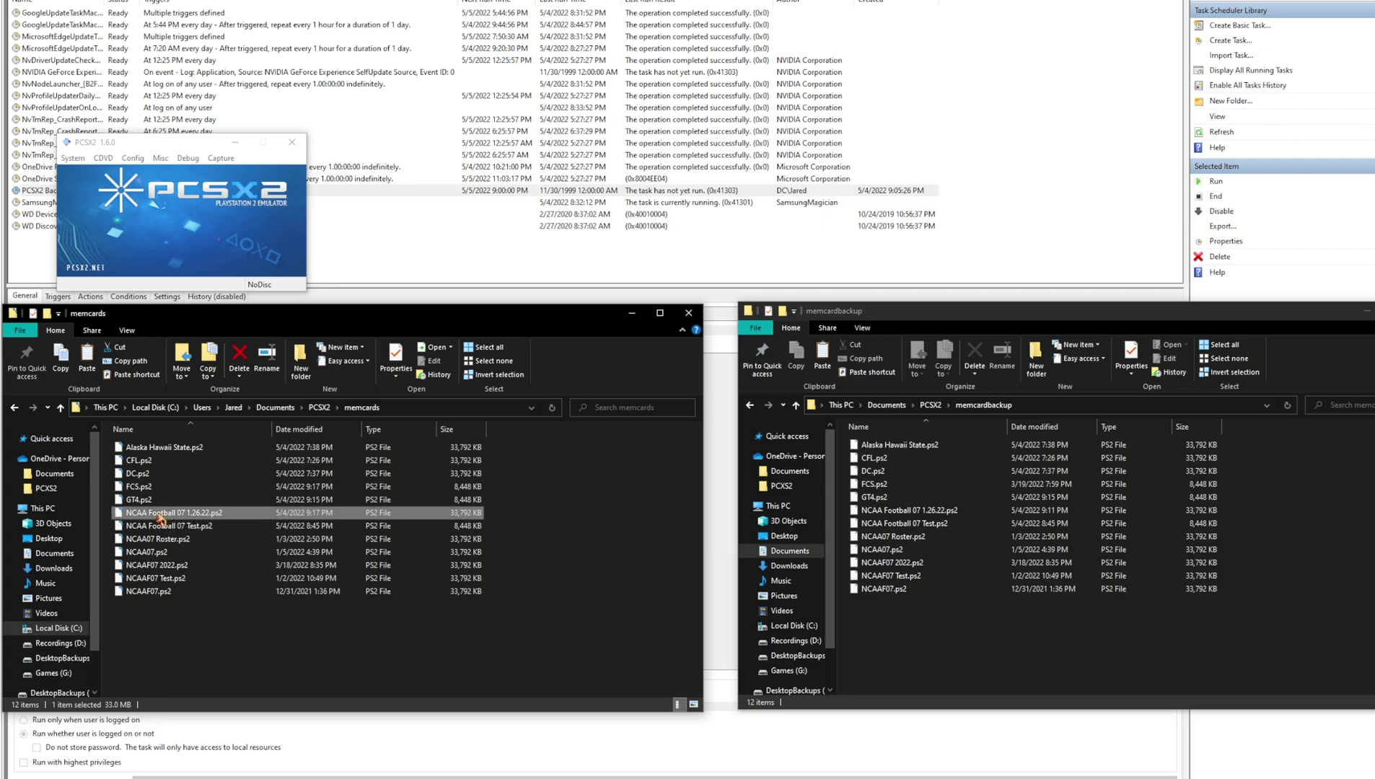
pyautogui.rightClick(152, 515)
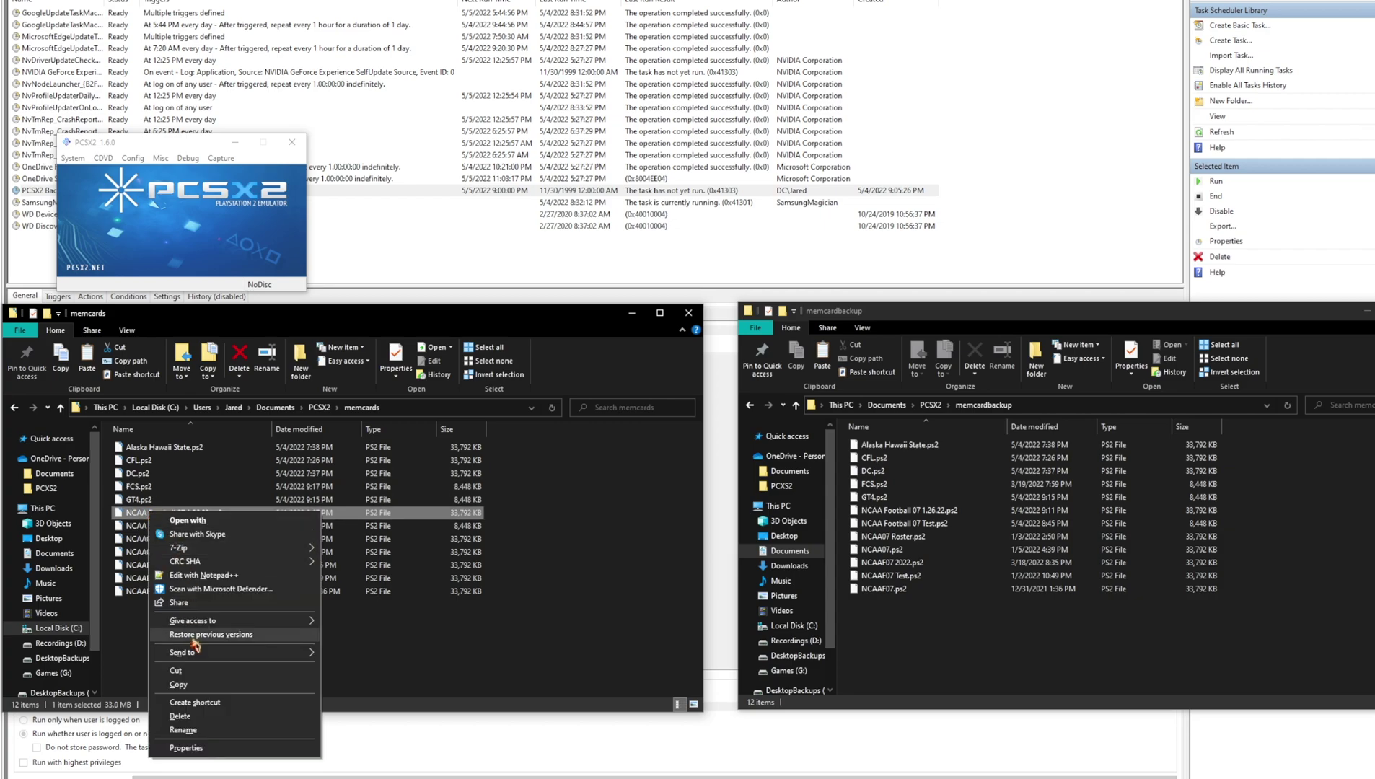
pyautogui.click(202, 514)
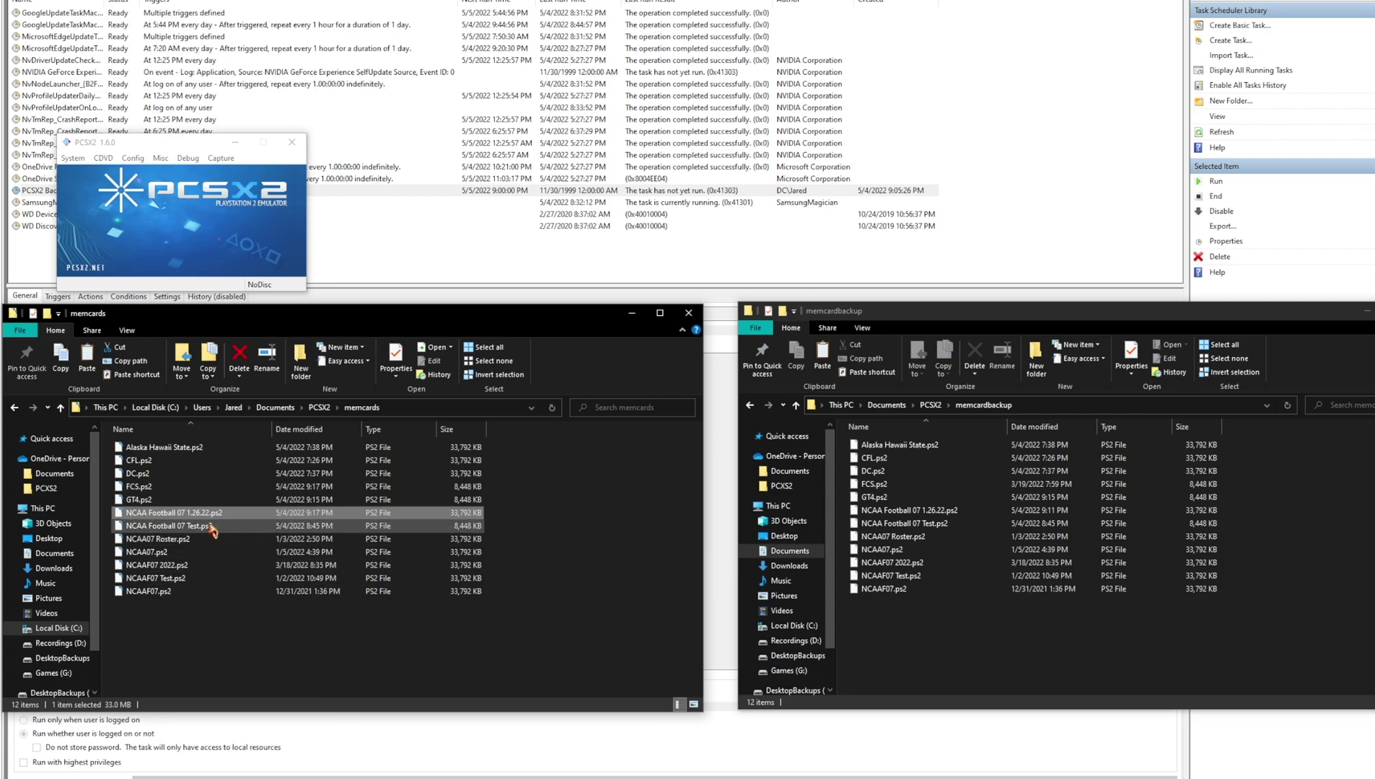
pyautogui.rightClick(202, 514)
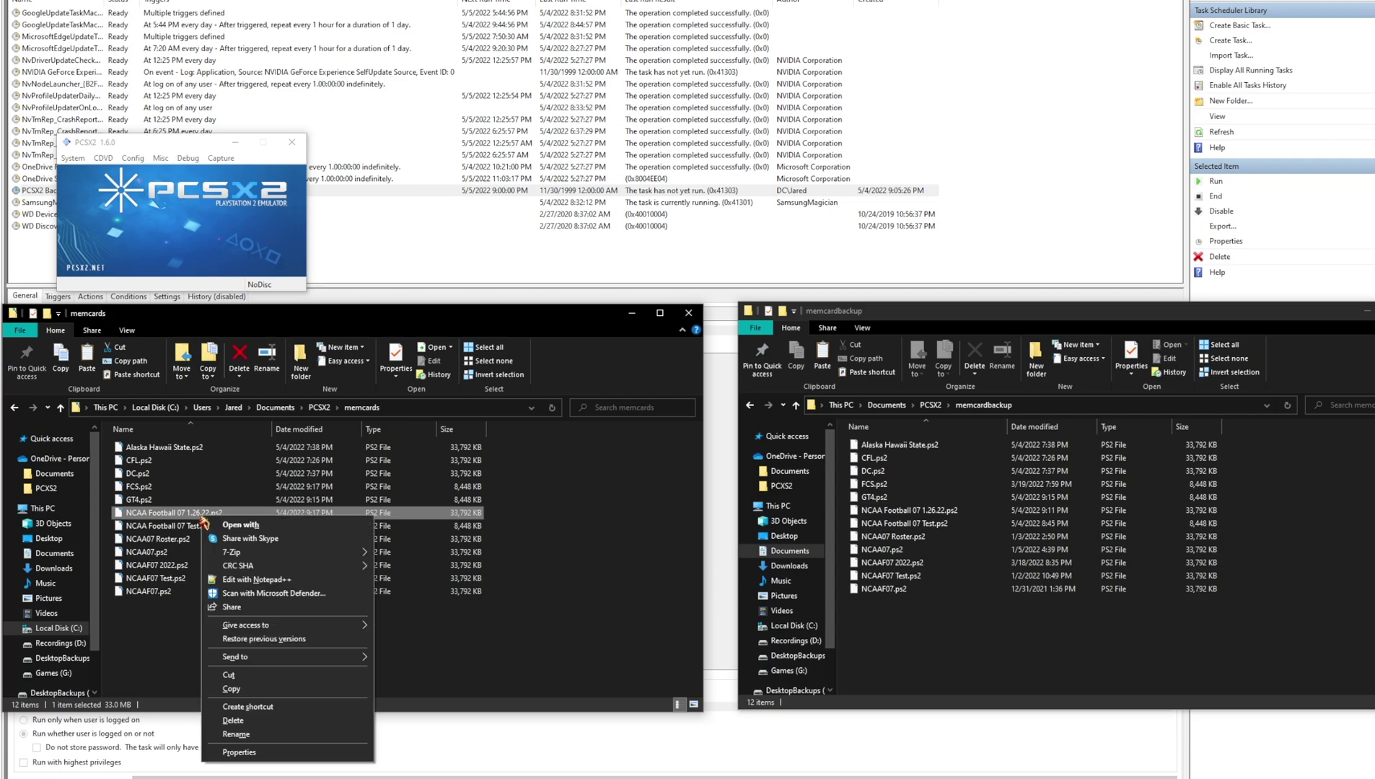
pyautogui.click(247, 721)
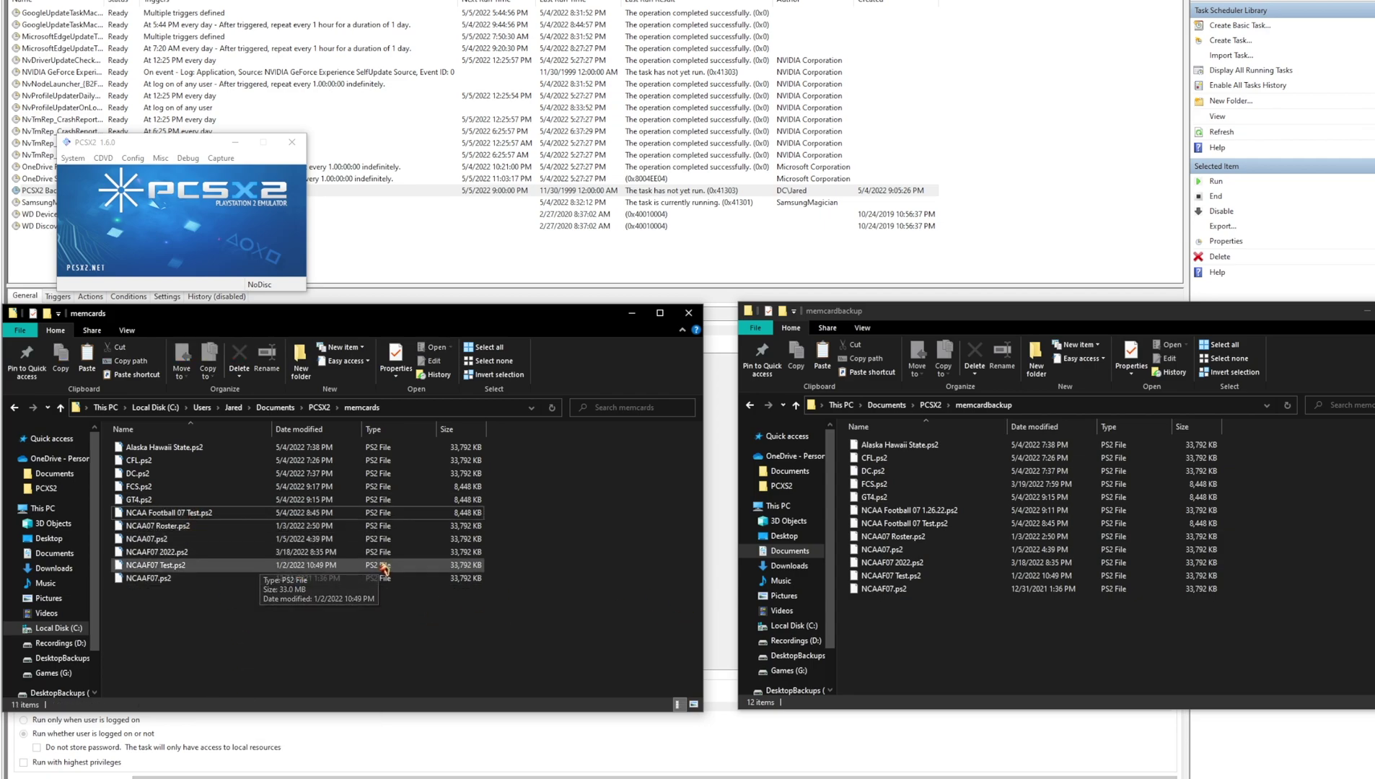
# Step: Exit PCSX2 through its System menu
pyautogui.click(926, 623)
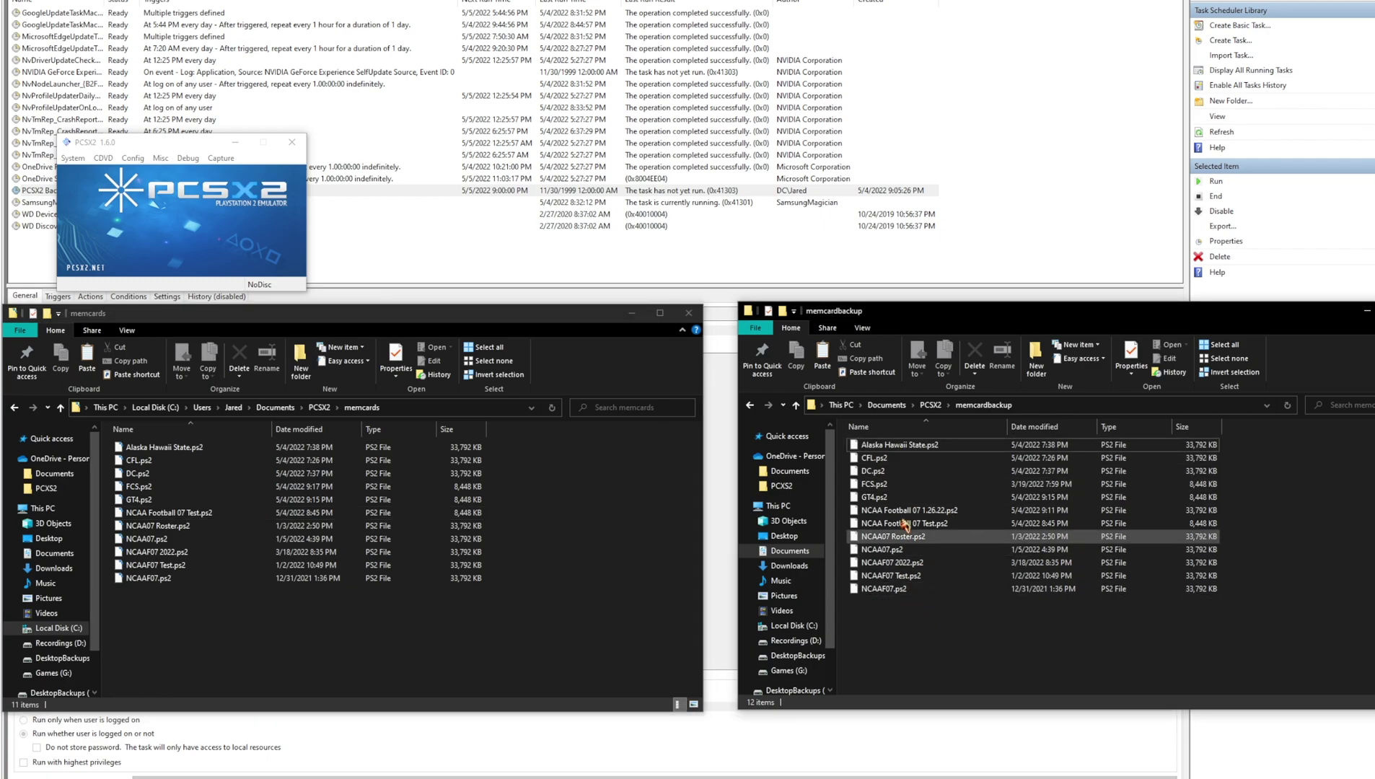
pyautogui.click(72, 158)
pyautogui.click(126, 311)
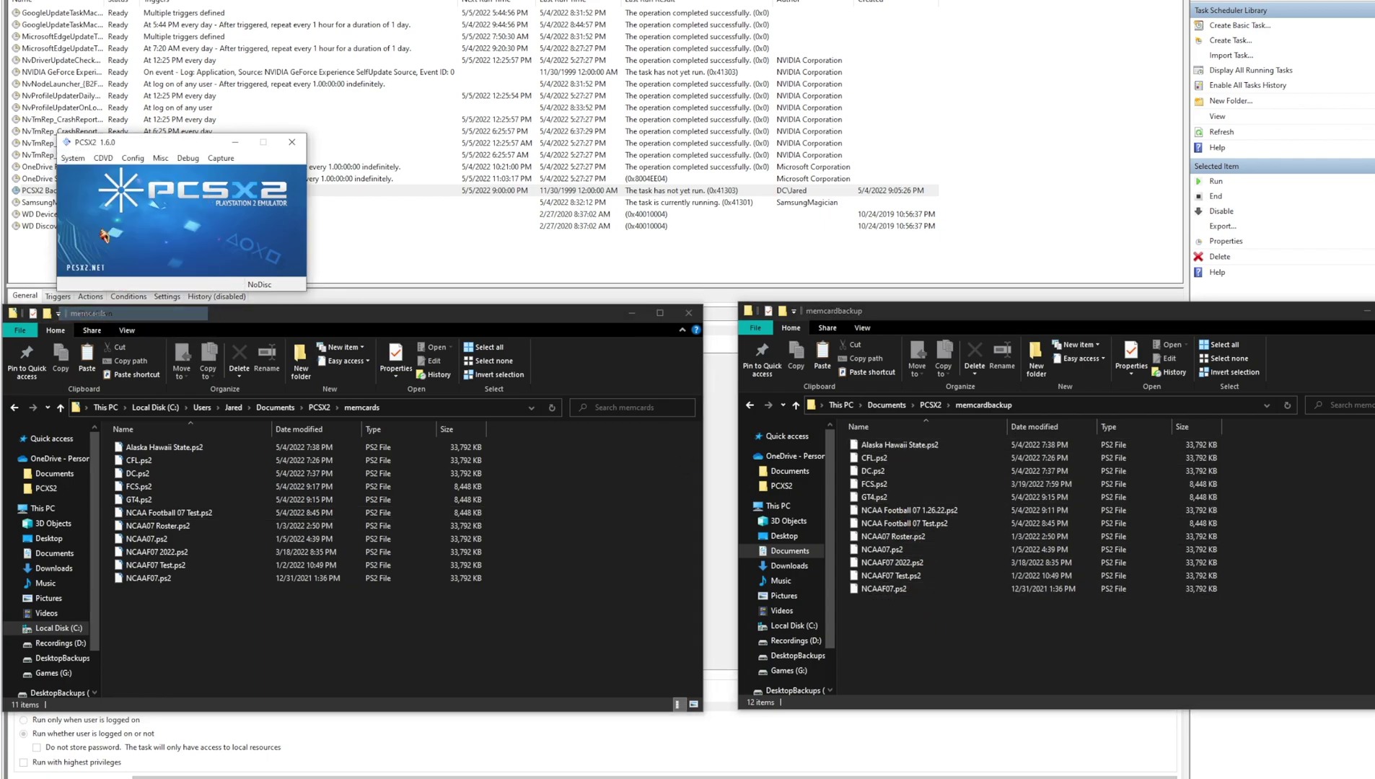
pyautogui.click(72, 158)
pyautogui.click(119, 328)
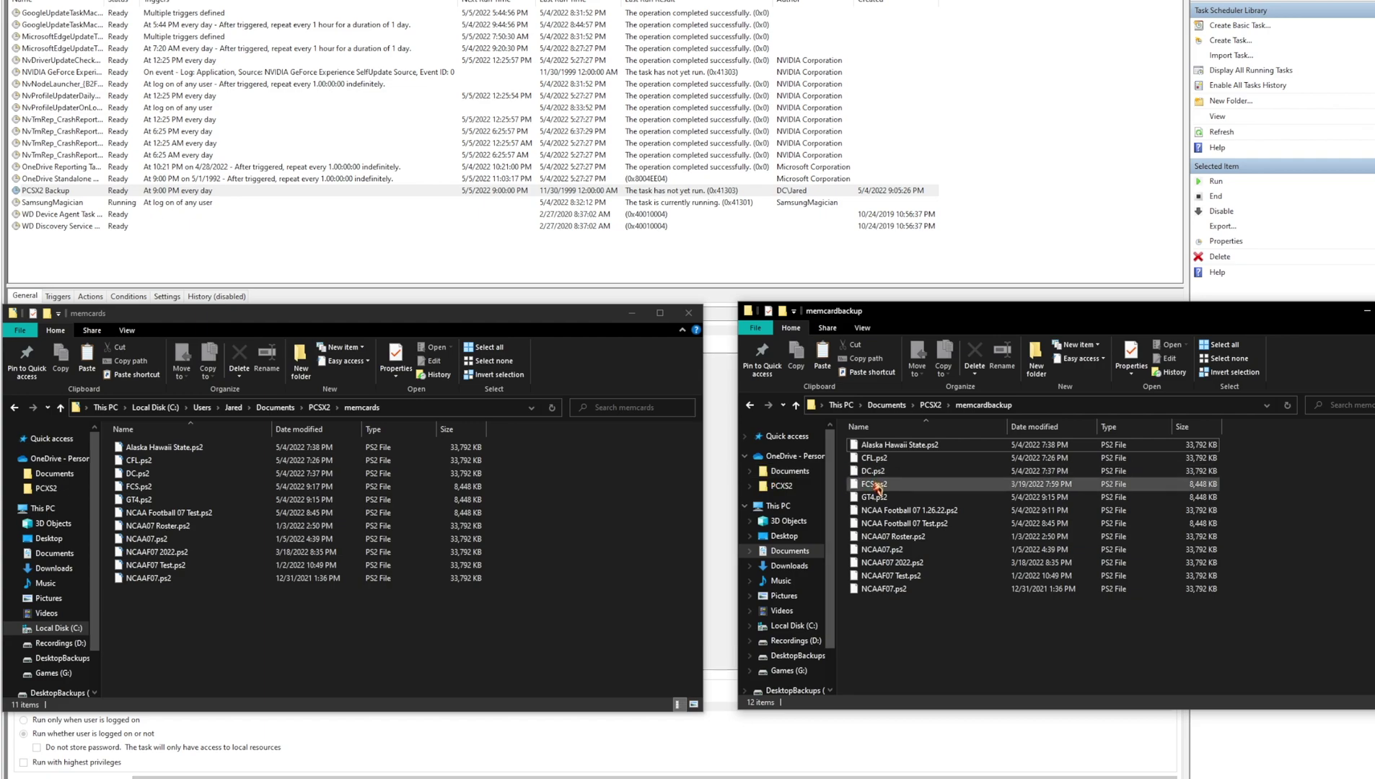
# Step: Move FCS.ps2 (replacing the existing copy) and NCAA Football 07 1.26.22.ps2 into memcards, then refresh
pyautogui.moveTo(905, 477); pyautogui.dragTo(227, 621)
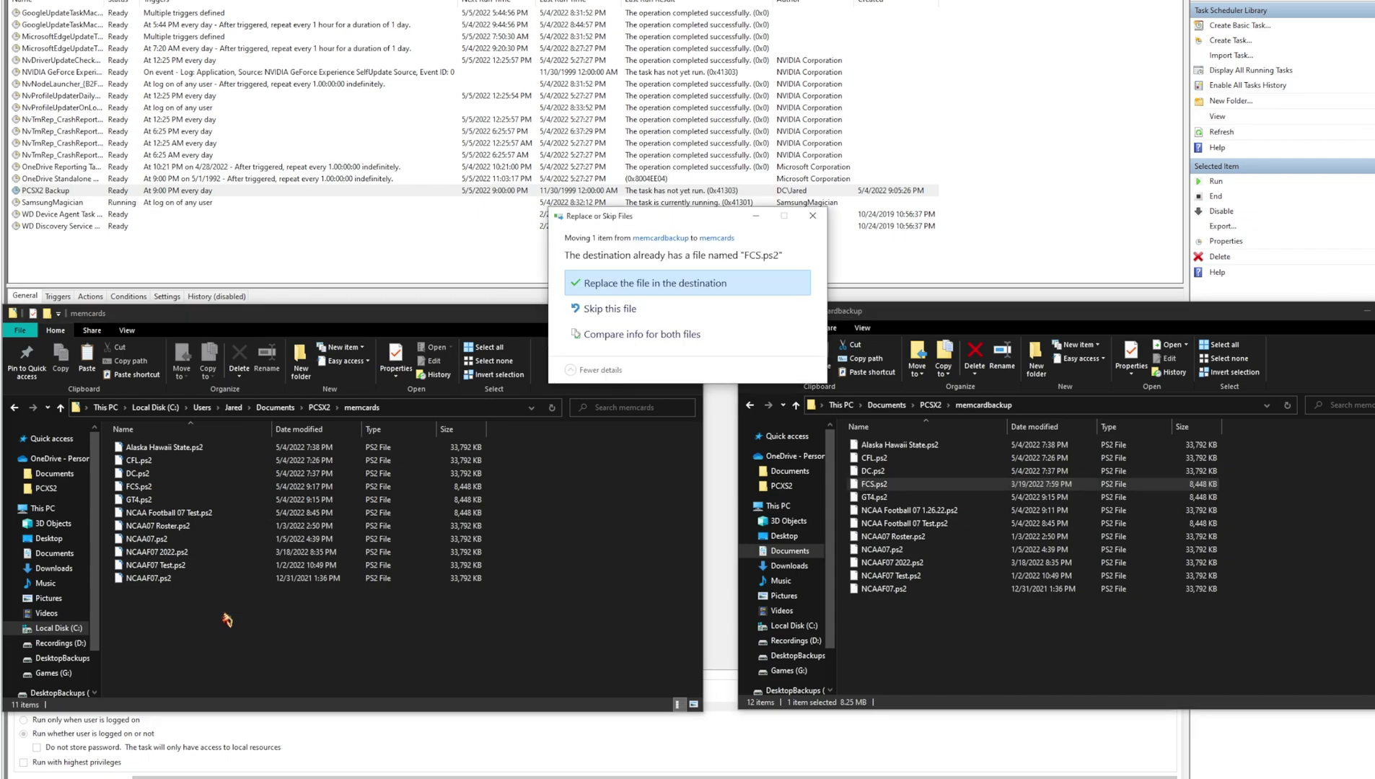
pyautogui.click(647, 288)
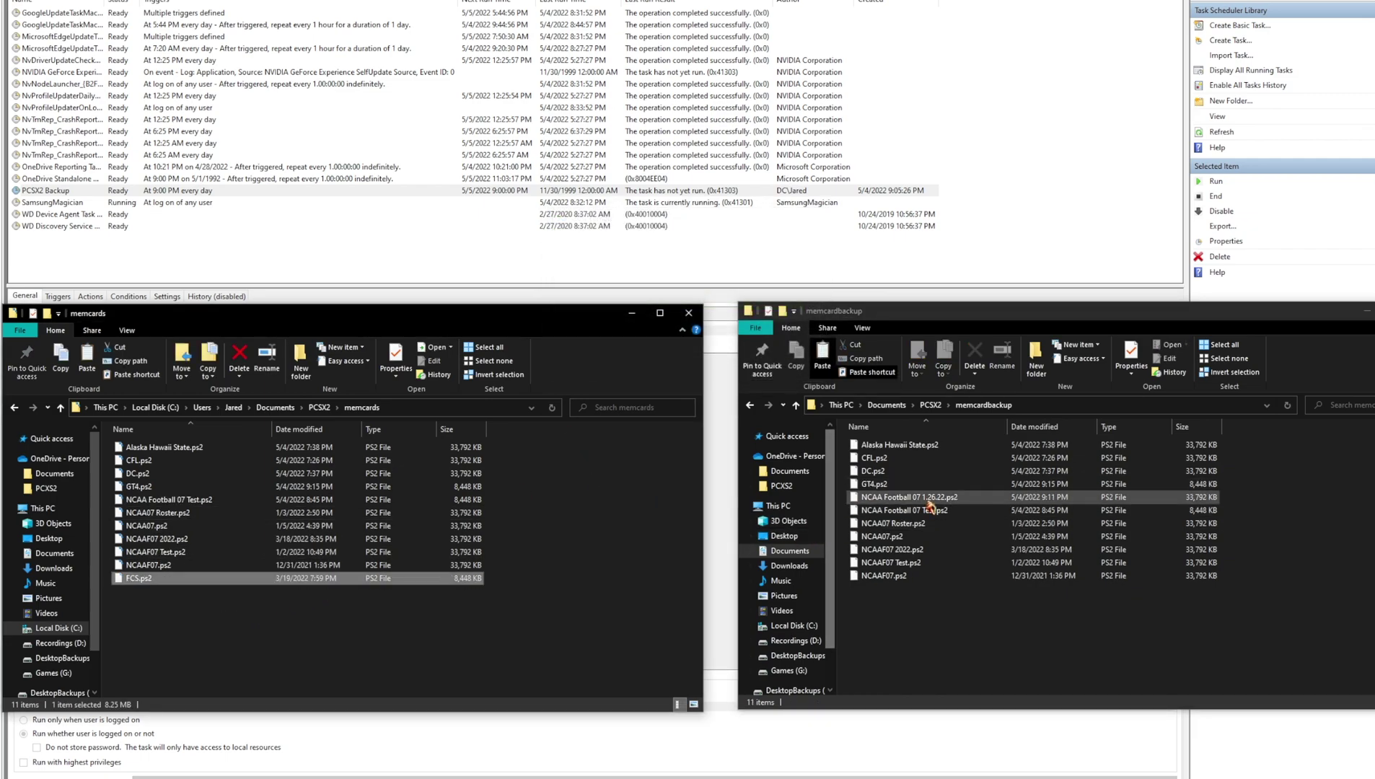
pyautogui.moveTo(929, 499); pyautogui.dragTo(287, 616)
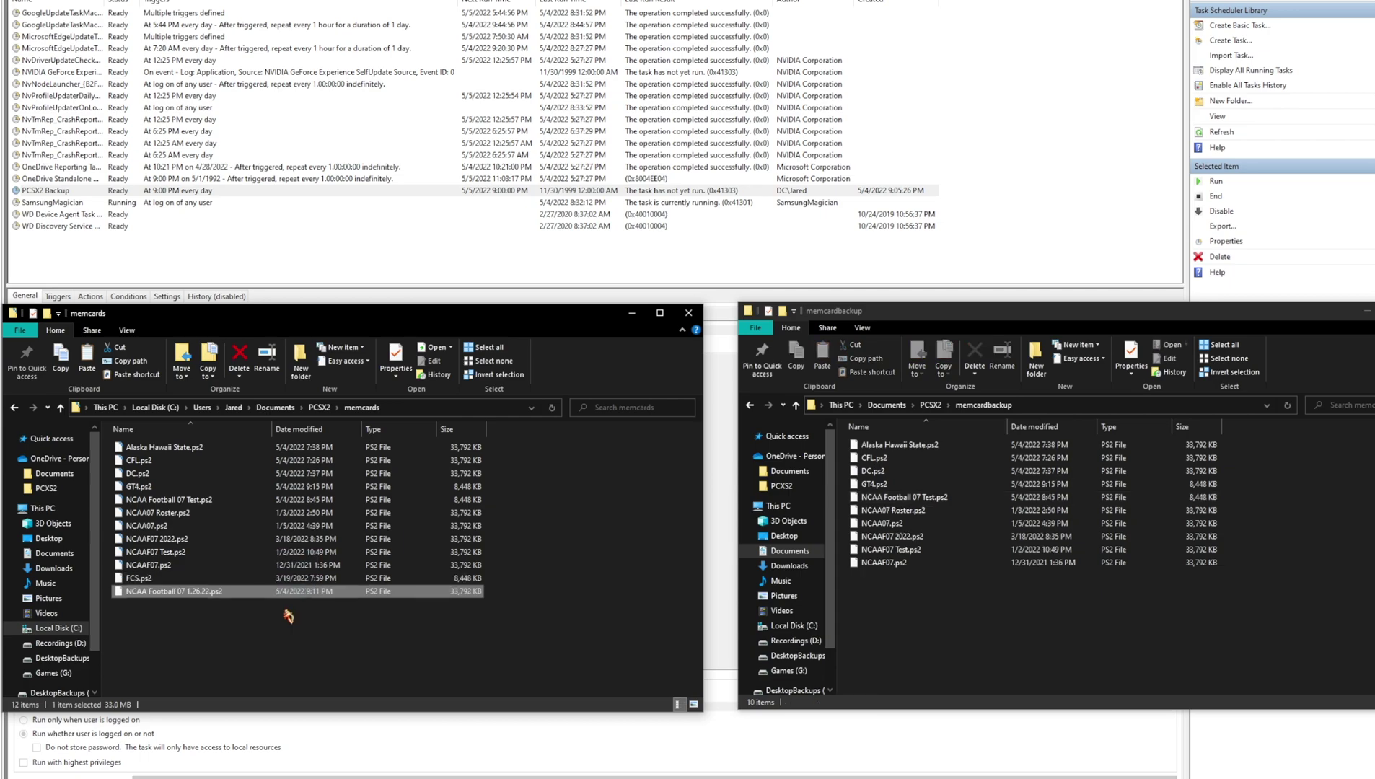
pyautogui.click(552, 408)
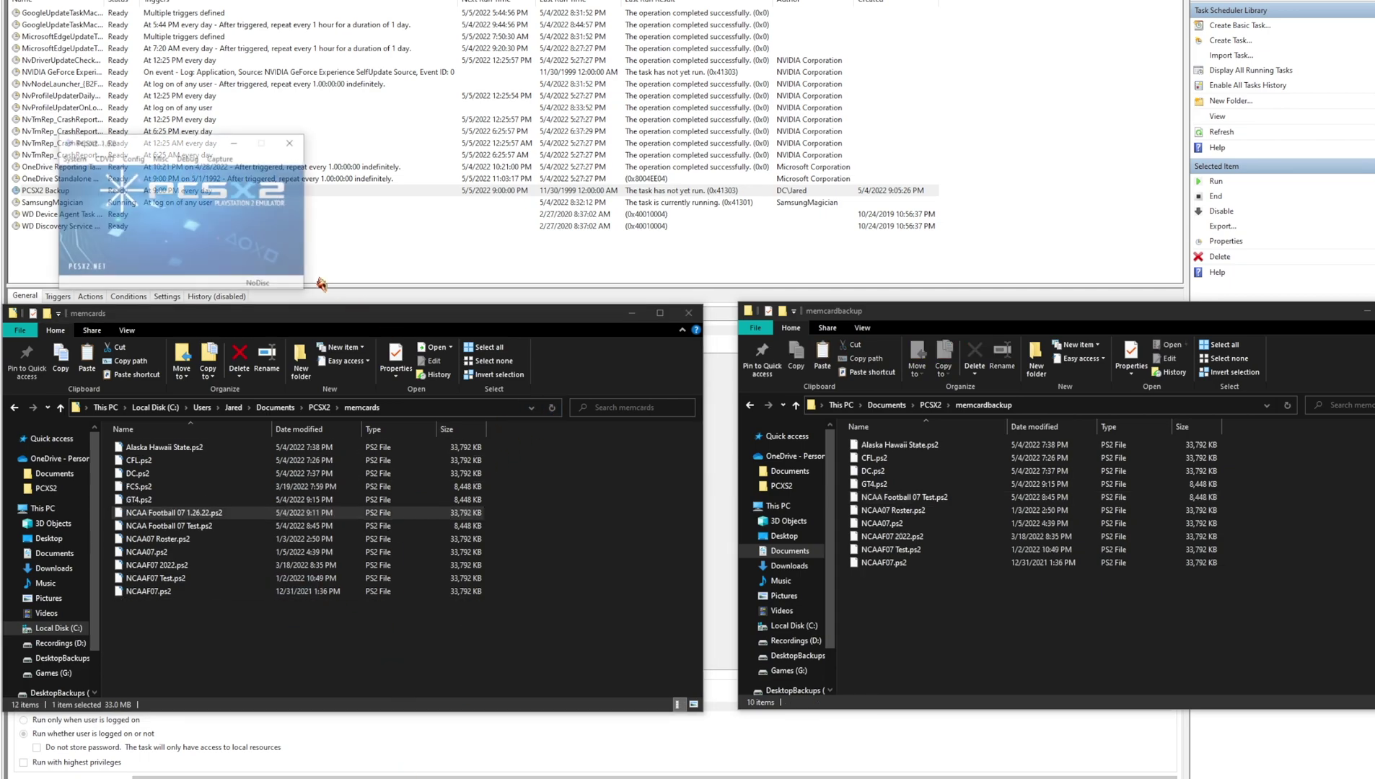
pyautogui.click(73, 158)
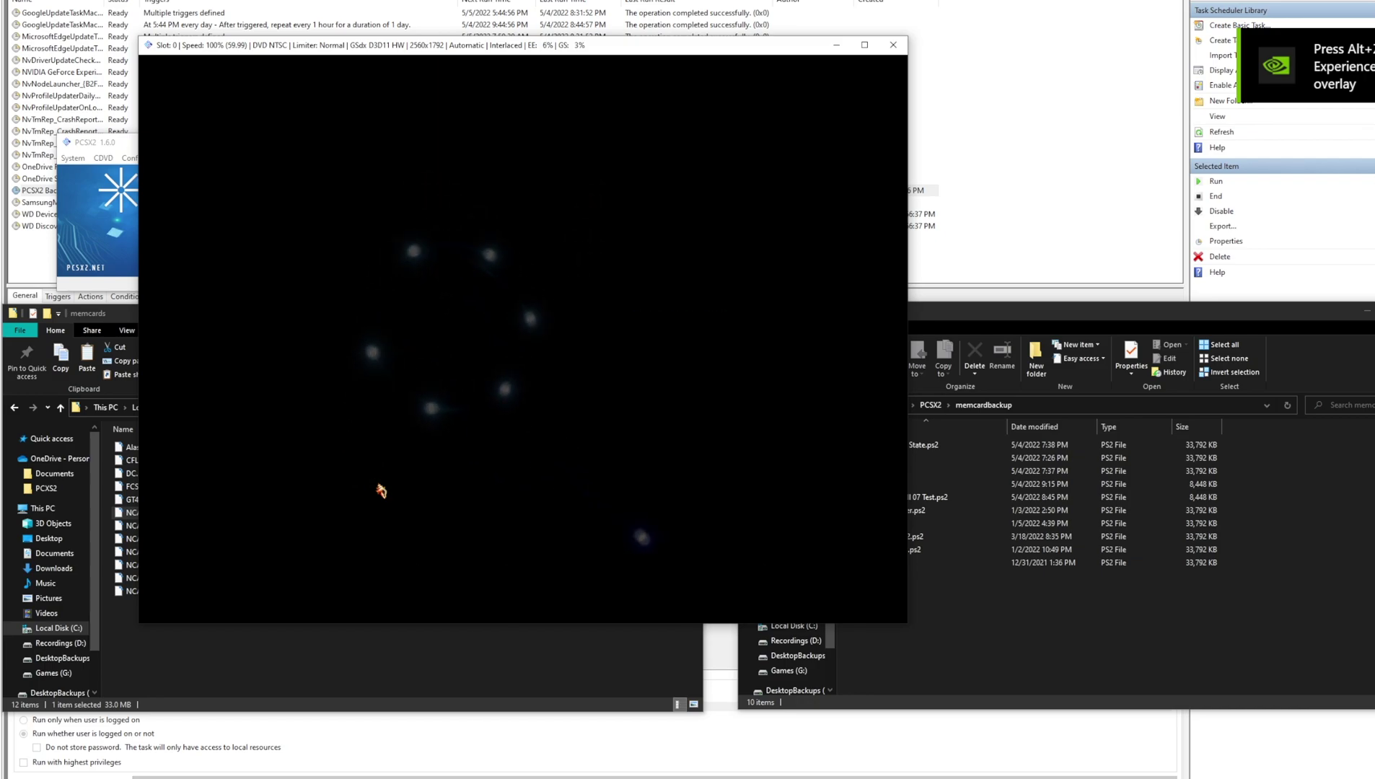
pyautogui.press('Return')
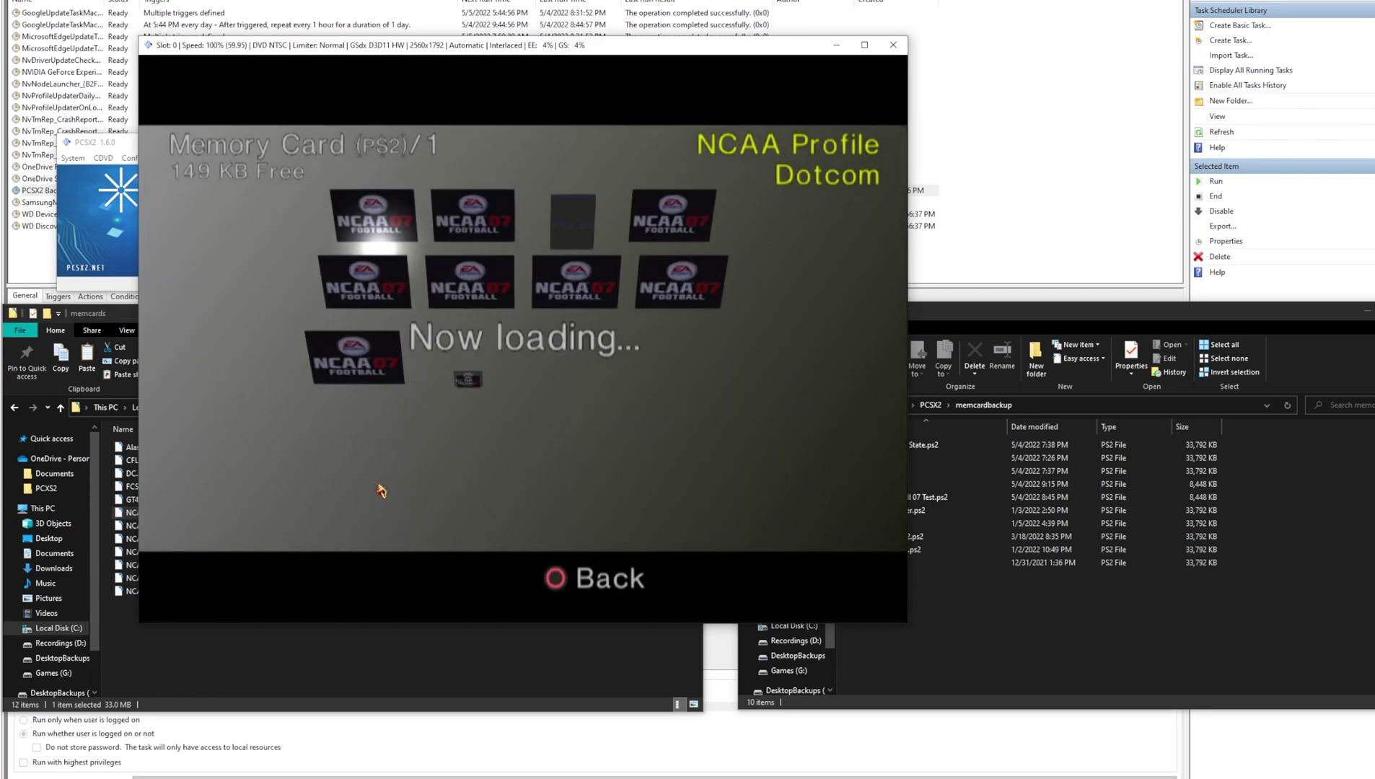
pyautogui.press('Right')
pyautogui.press('BackSpace')
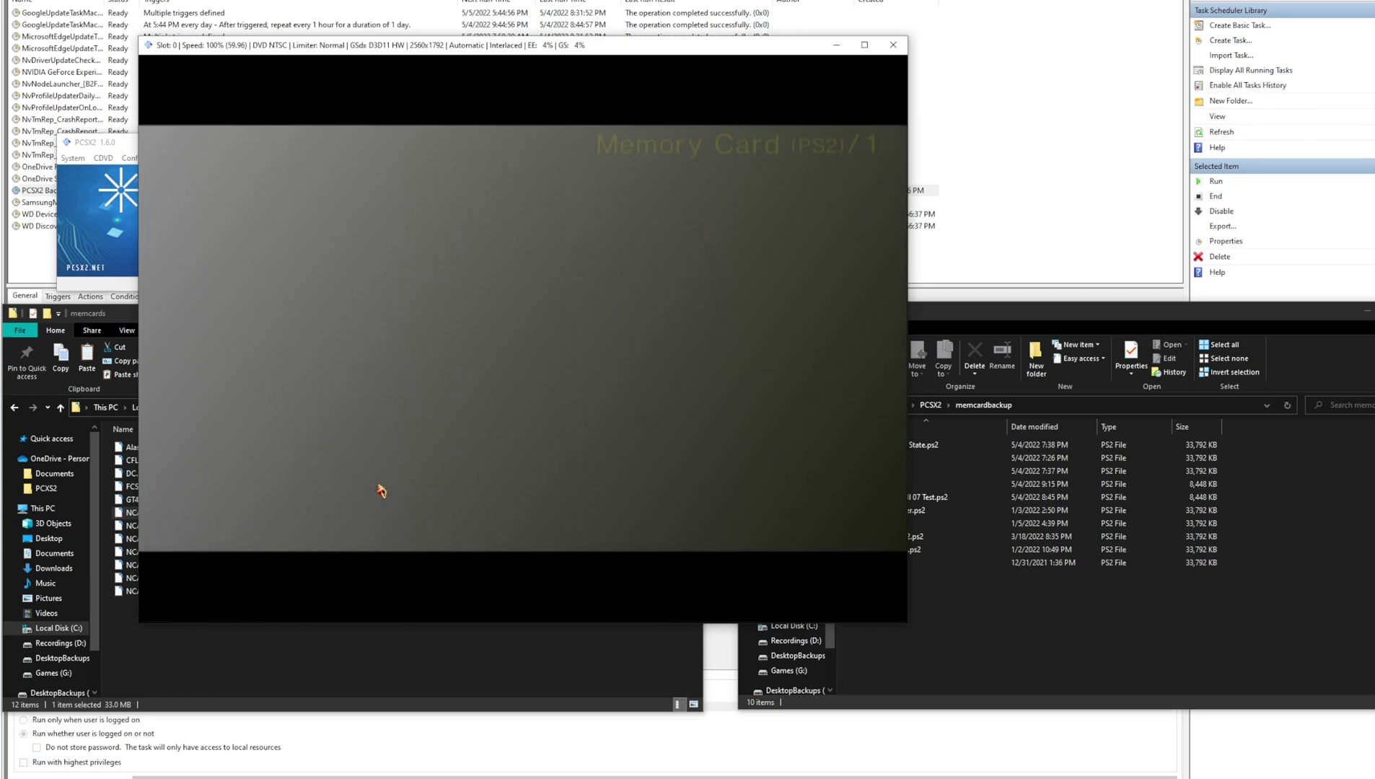
pyautogui.press('Right')
pyautogui.press('Return')
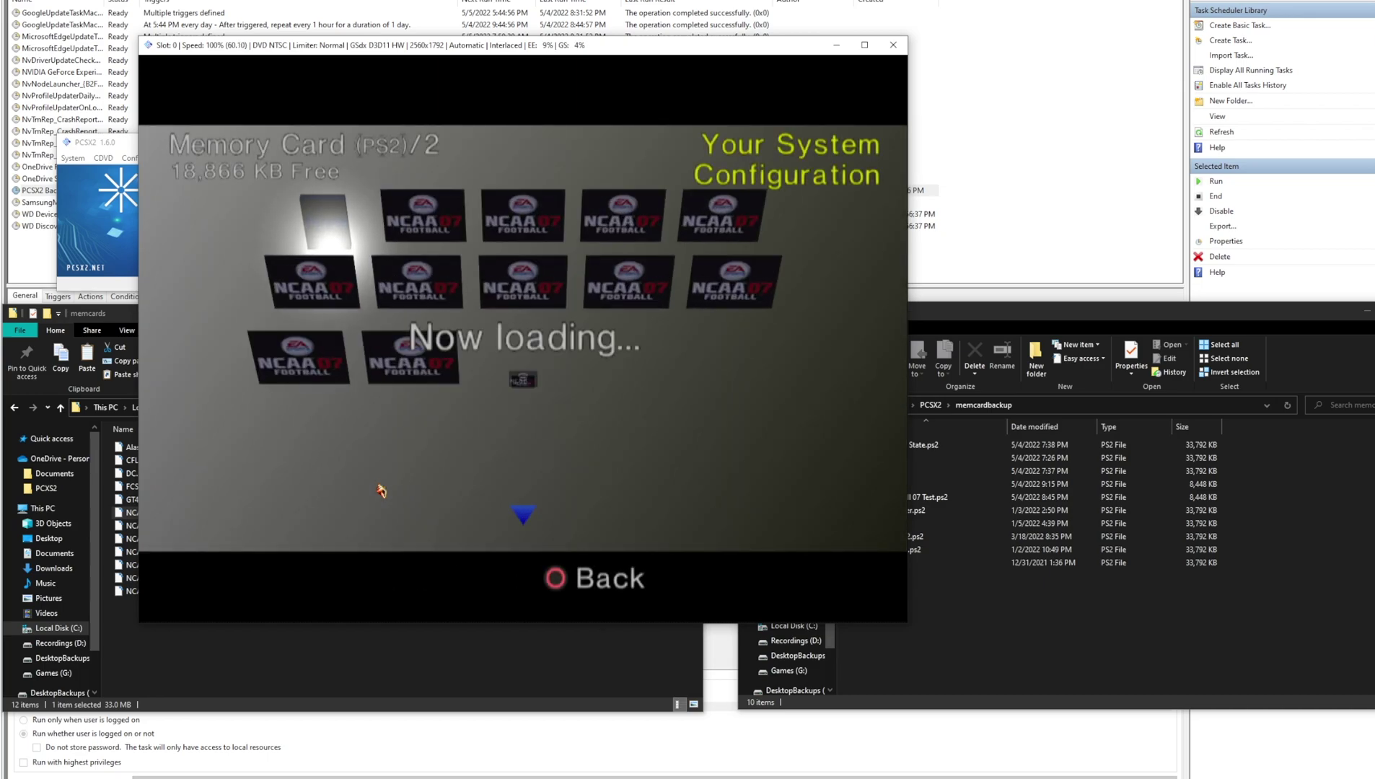
pyautogui.press('Right')
pyautogui.press('Right')
pyautogui.press('Right')
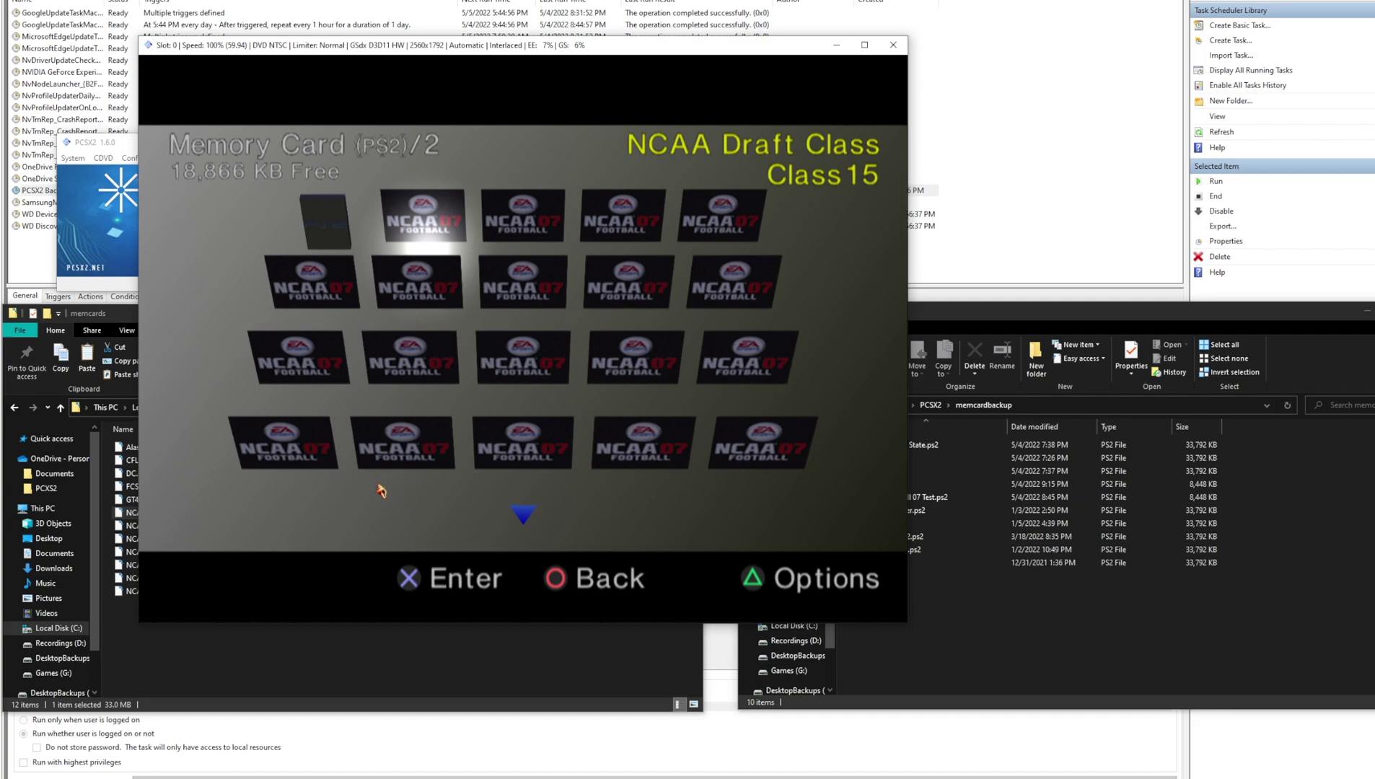
pyautogui.press('Return')
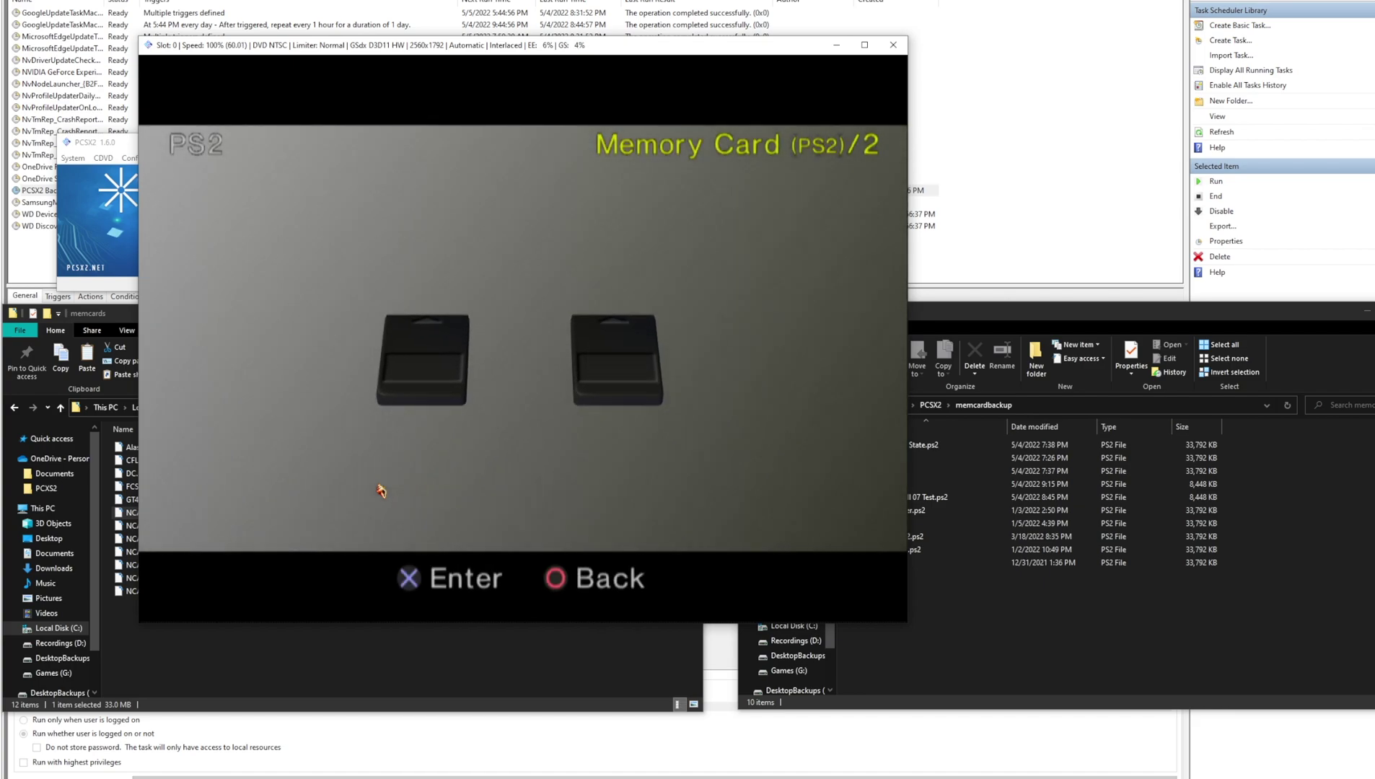
pyautogui.click(893, 45)
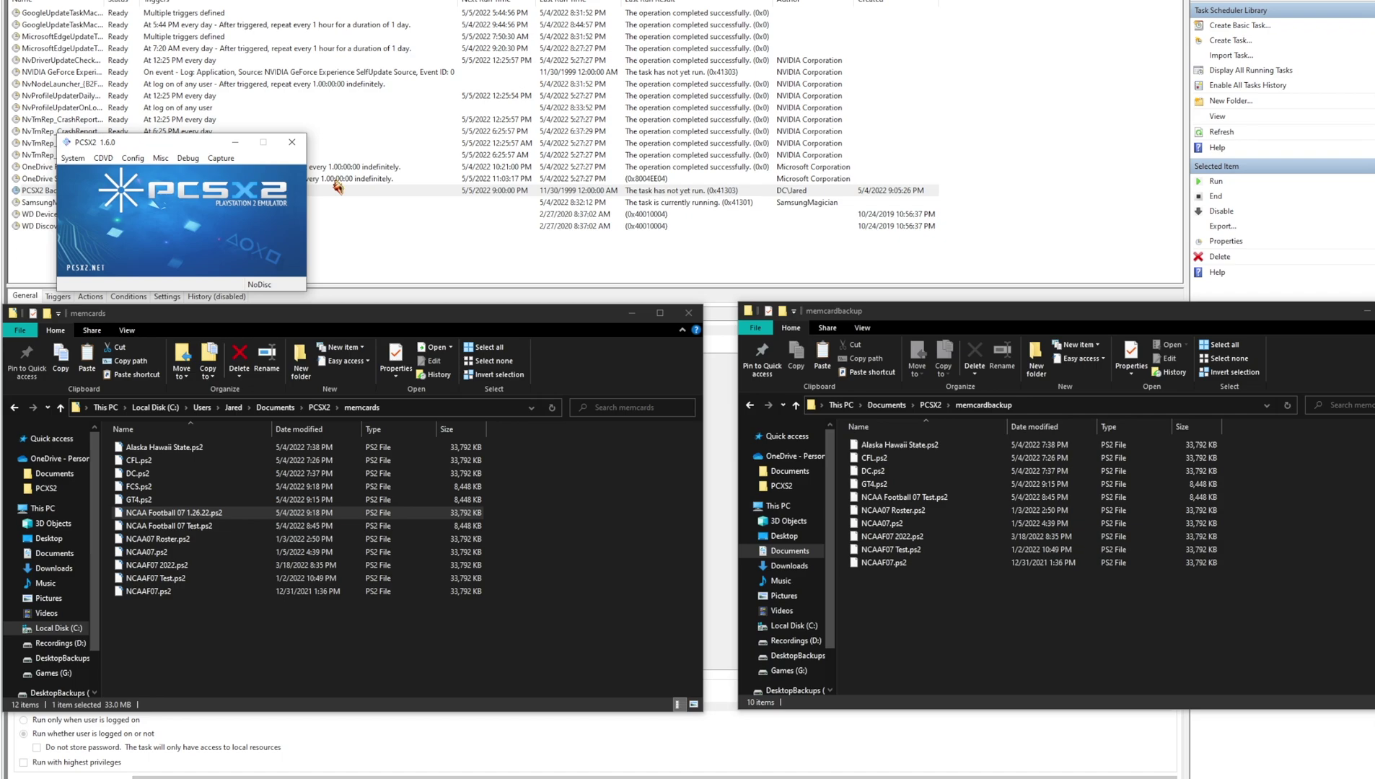
# Step: Review PCSX2 Backup's properties: daily 9:00 PM trigger running RunMemCardBackup2.bat, closing without changes
pyautogui.click(235, 143)
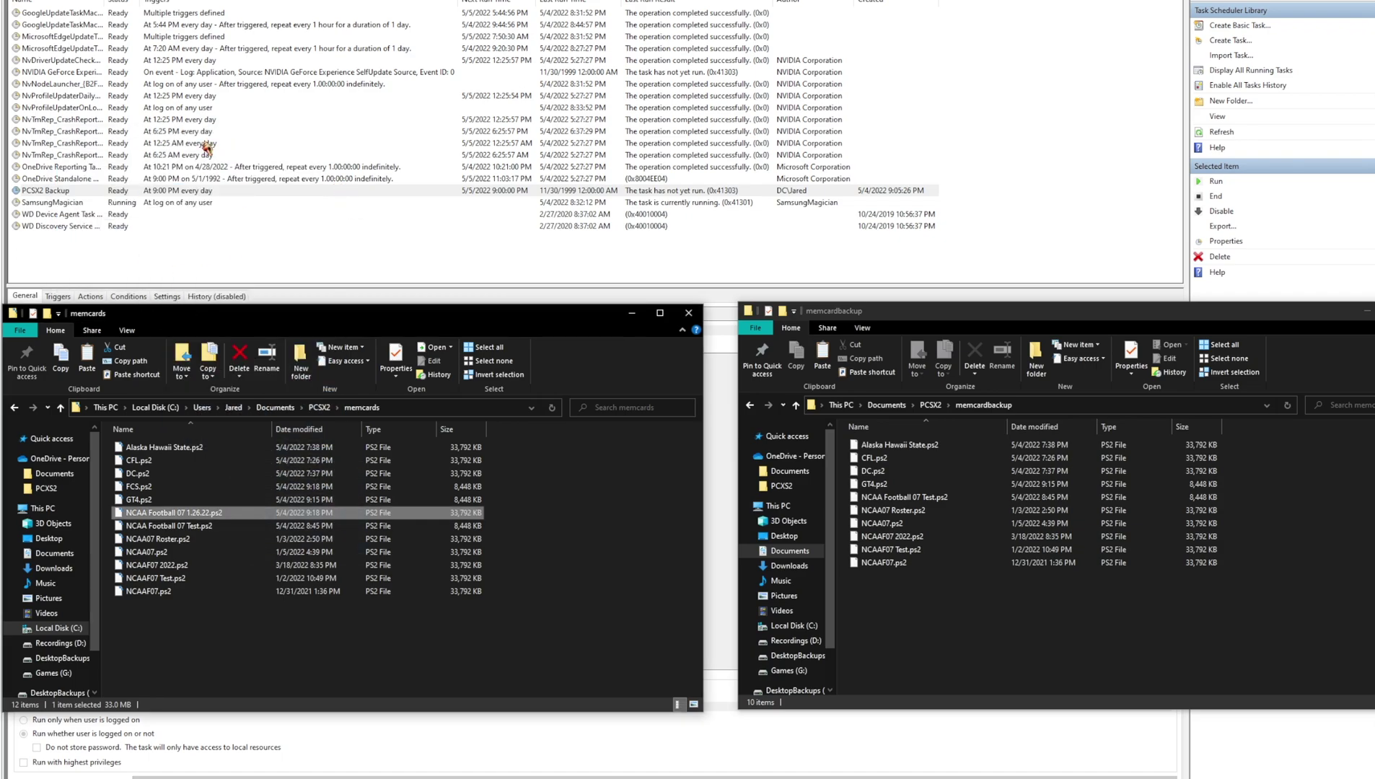
pyautogui.rightClick(130, 193)
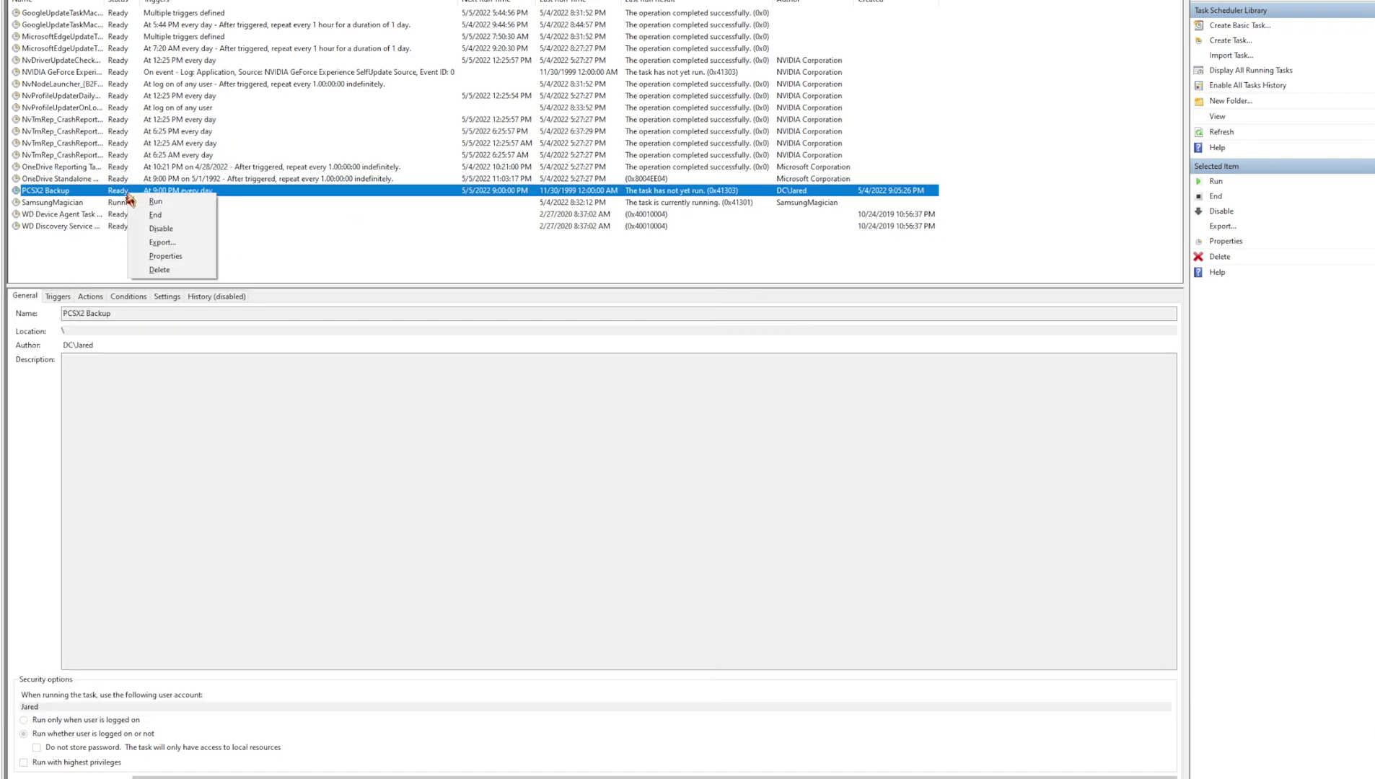
pyautogui.click(166, 256)
pyautogui.click(129, 152)
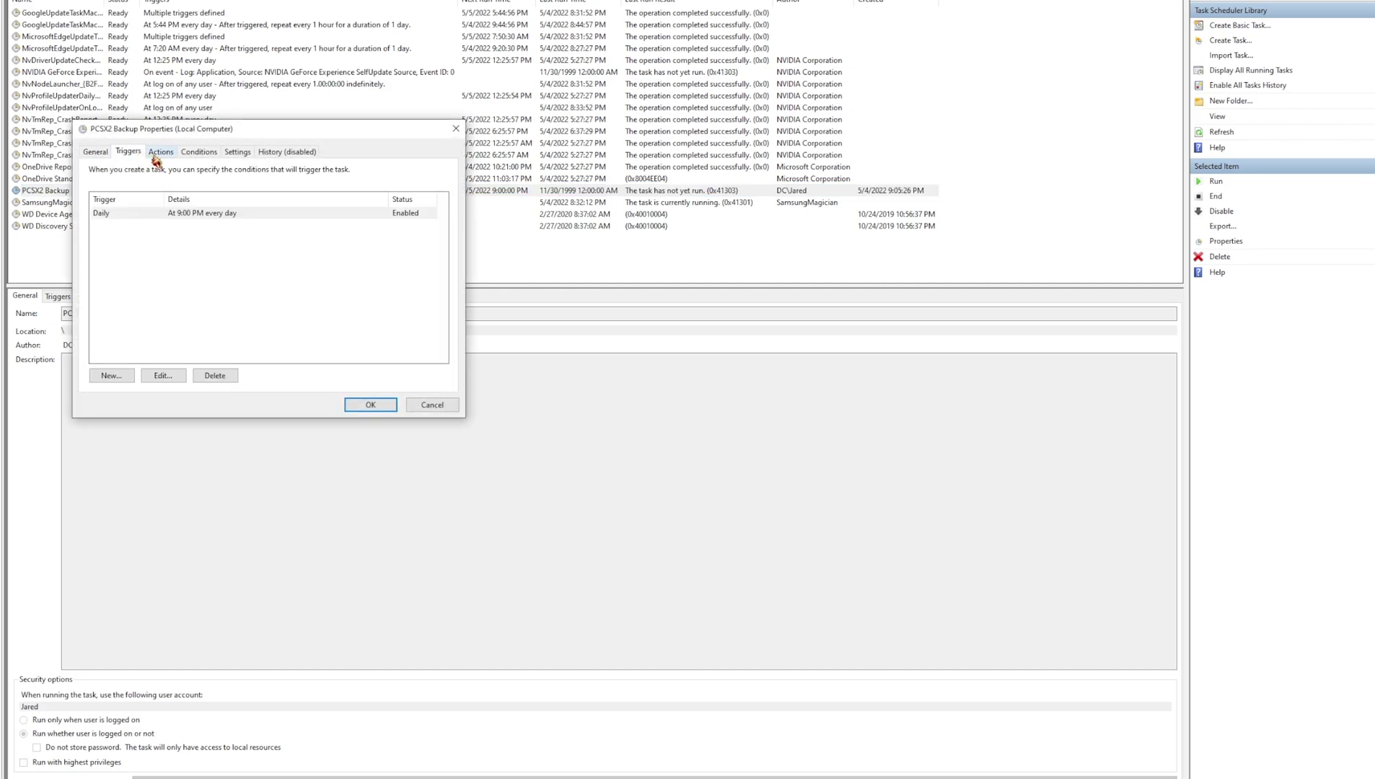
pyautogui.click(162, 154)
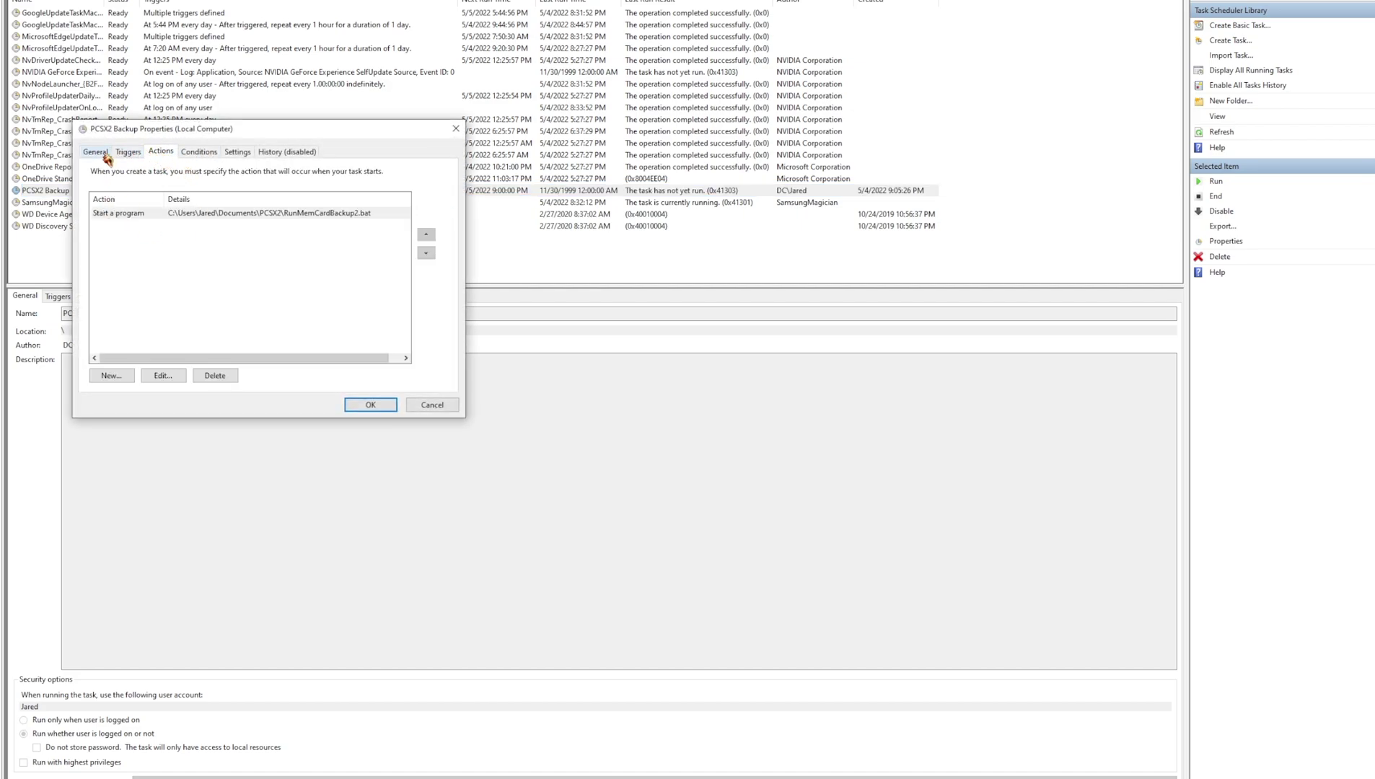
pyautogui.click(125, 153)
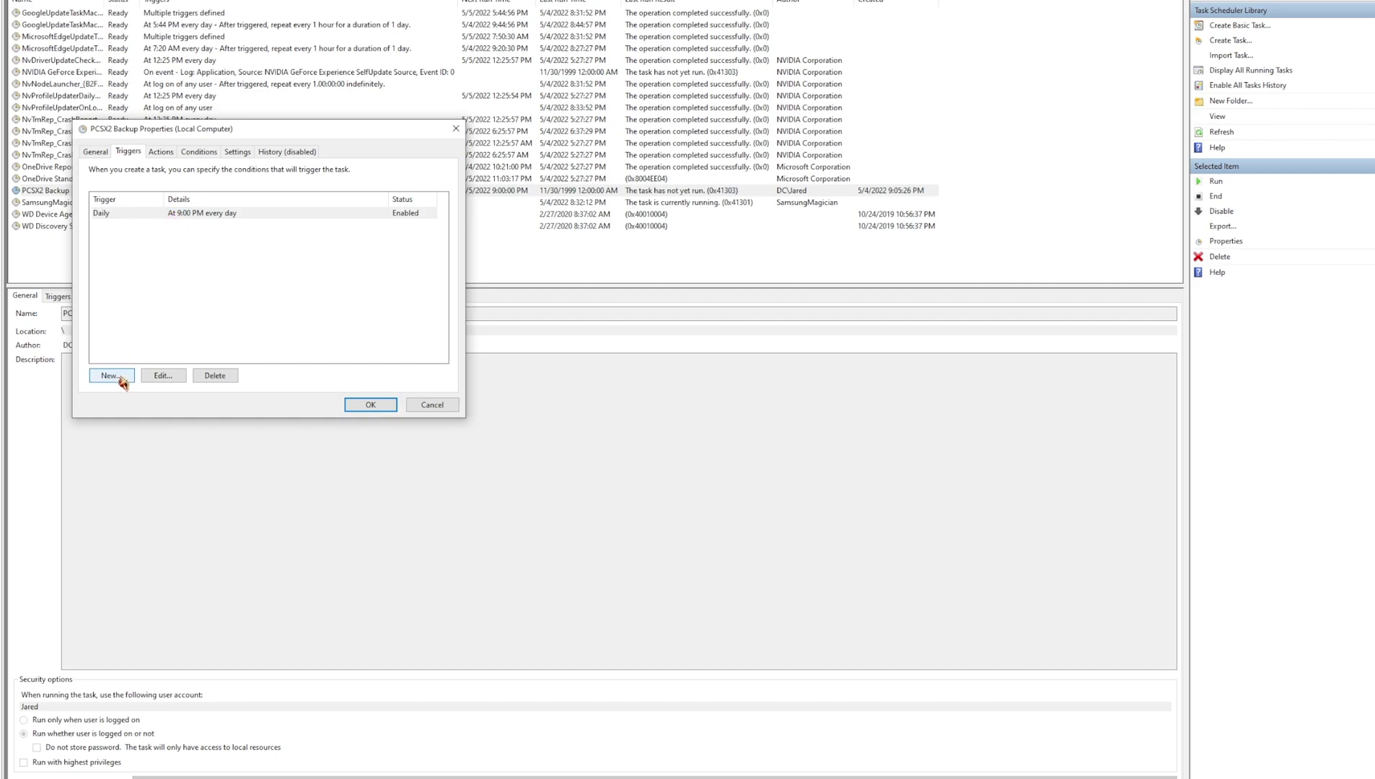
pyautogui.click(163, 375)
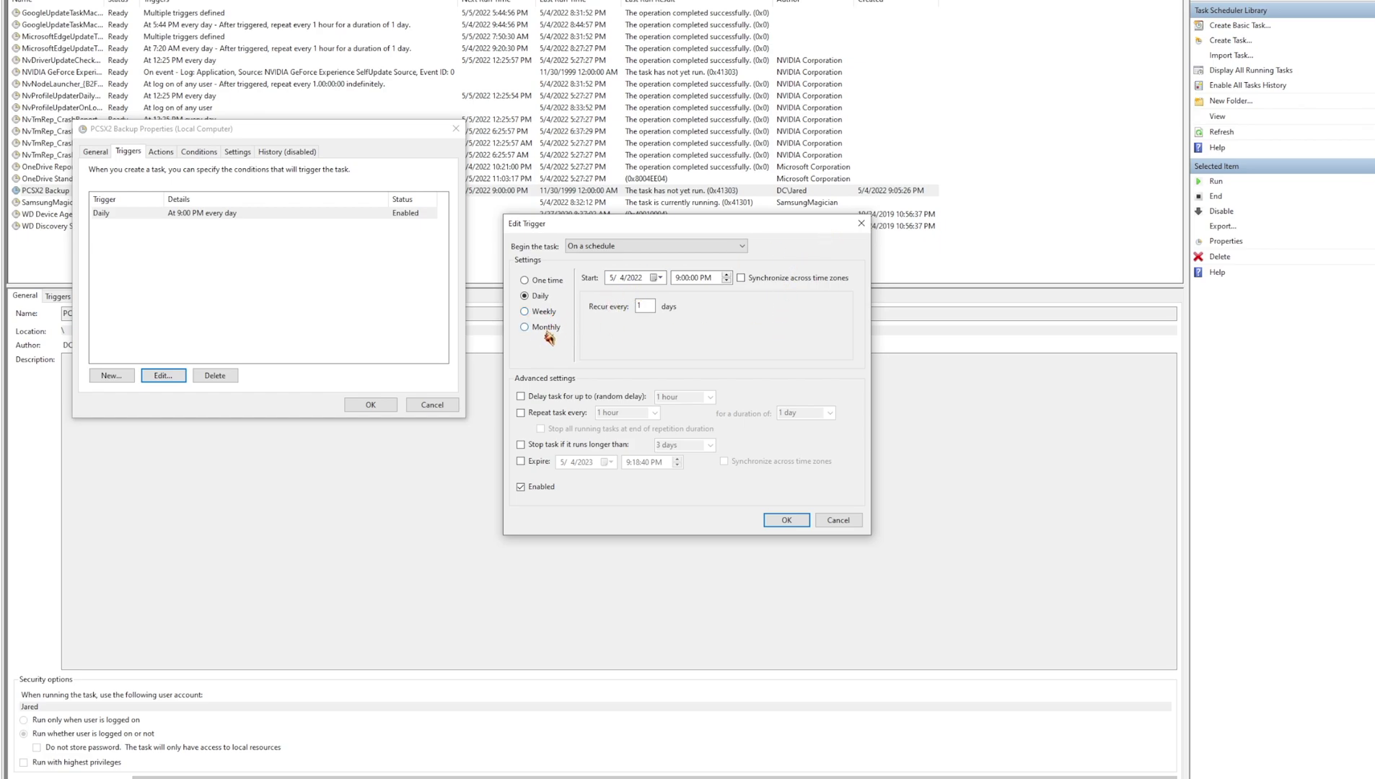
pyautogui.click(861, 223)
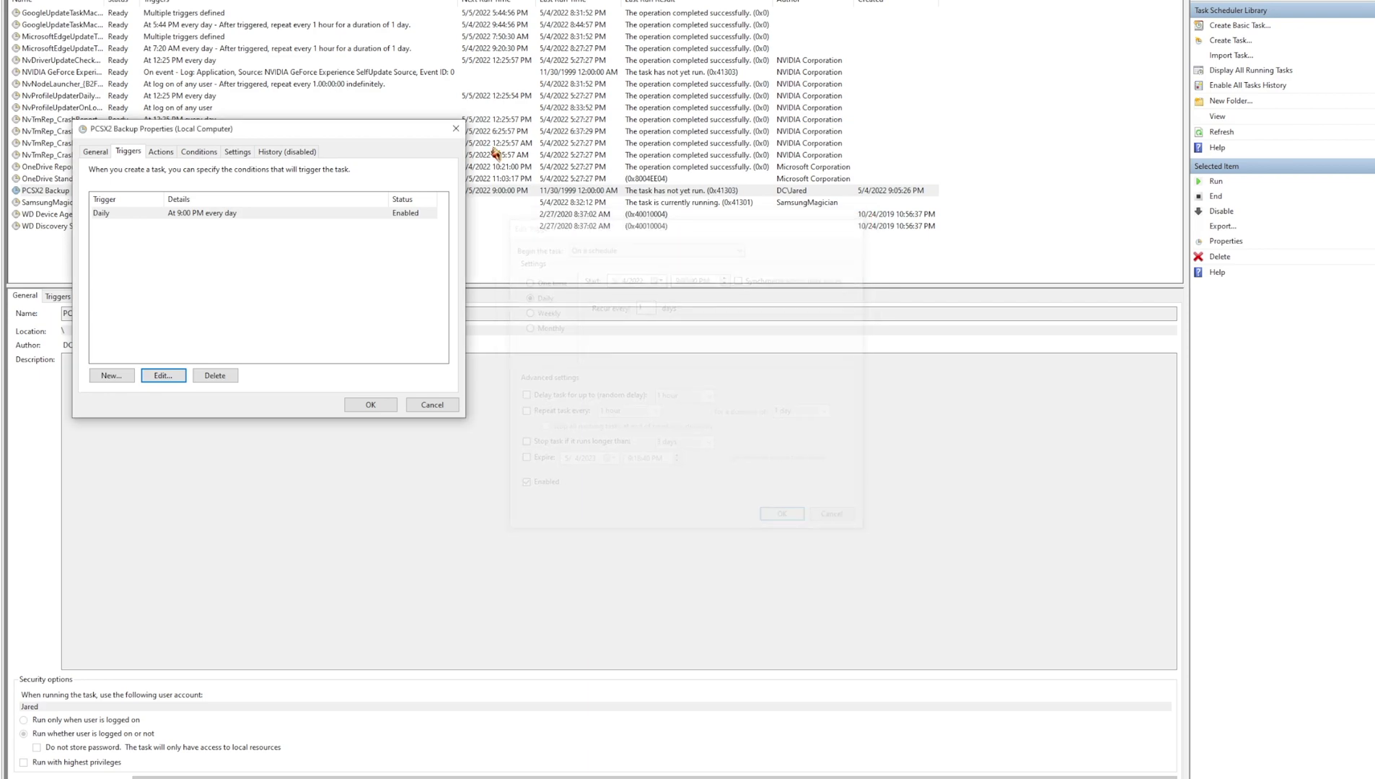
pyautogui.click(455, 128)
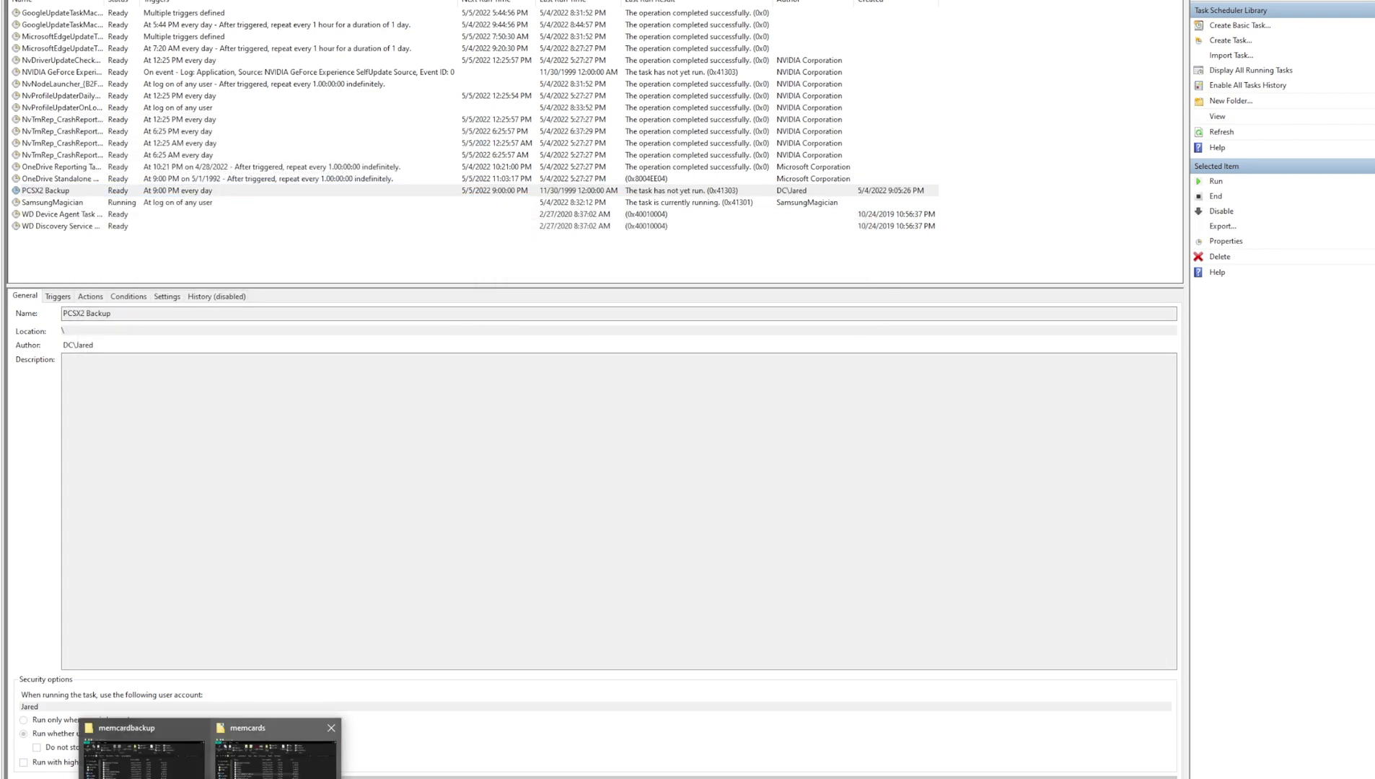
# Step: Bring both Explorer windows forward and move the memcardbackup window up to the PCSX2 folder
pyautogui.click(256, 776)
pyautogui.click(285, 739)
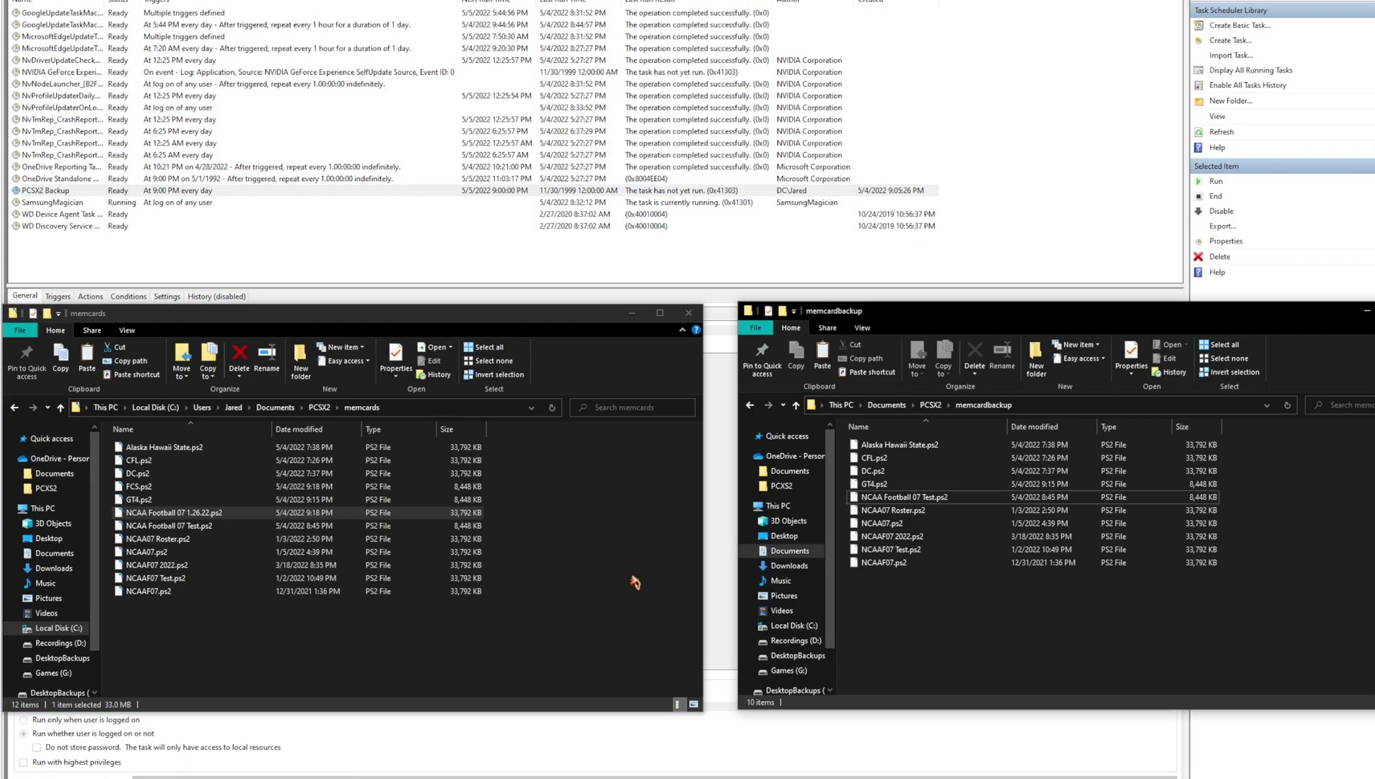
pyautogui.click(936, 407)
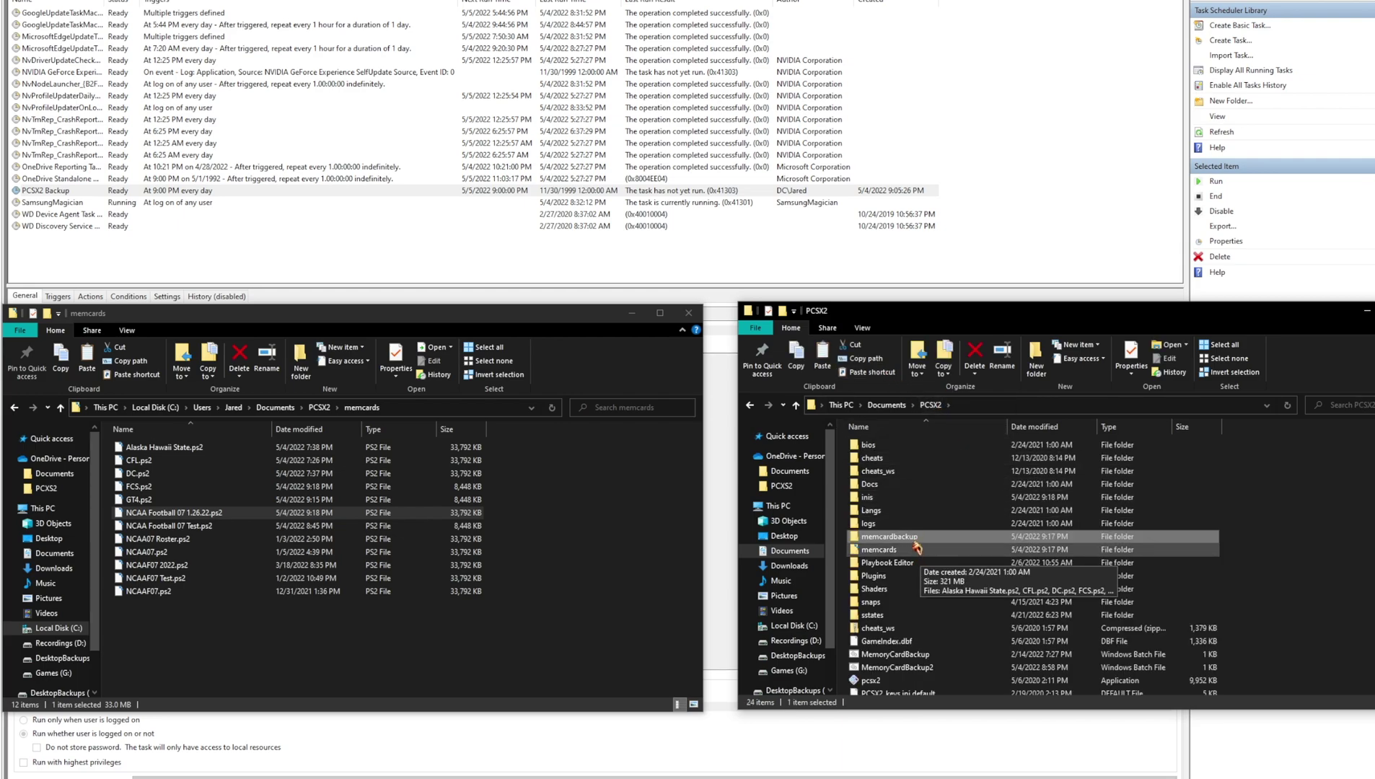